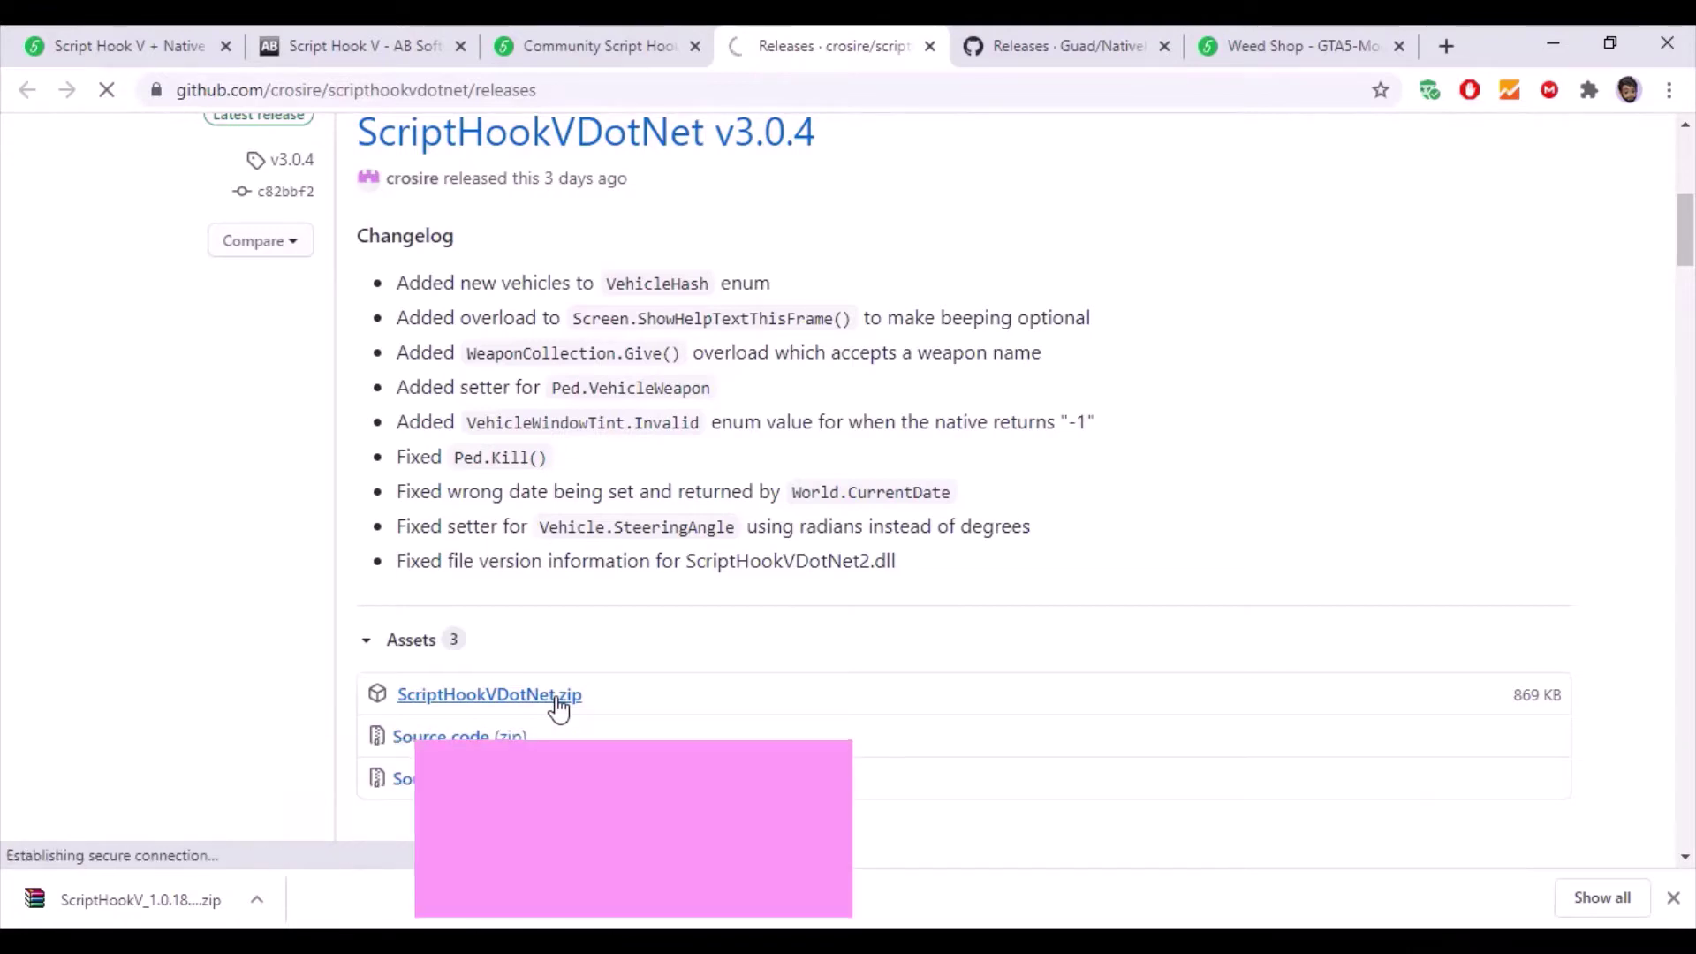
Download ScriptHookVDotNet.zip from the v3.0.4 release and Release.zip from the NativeUI 1.9.1 release on GitHub.
left_click(557, 700)
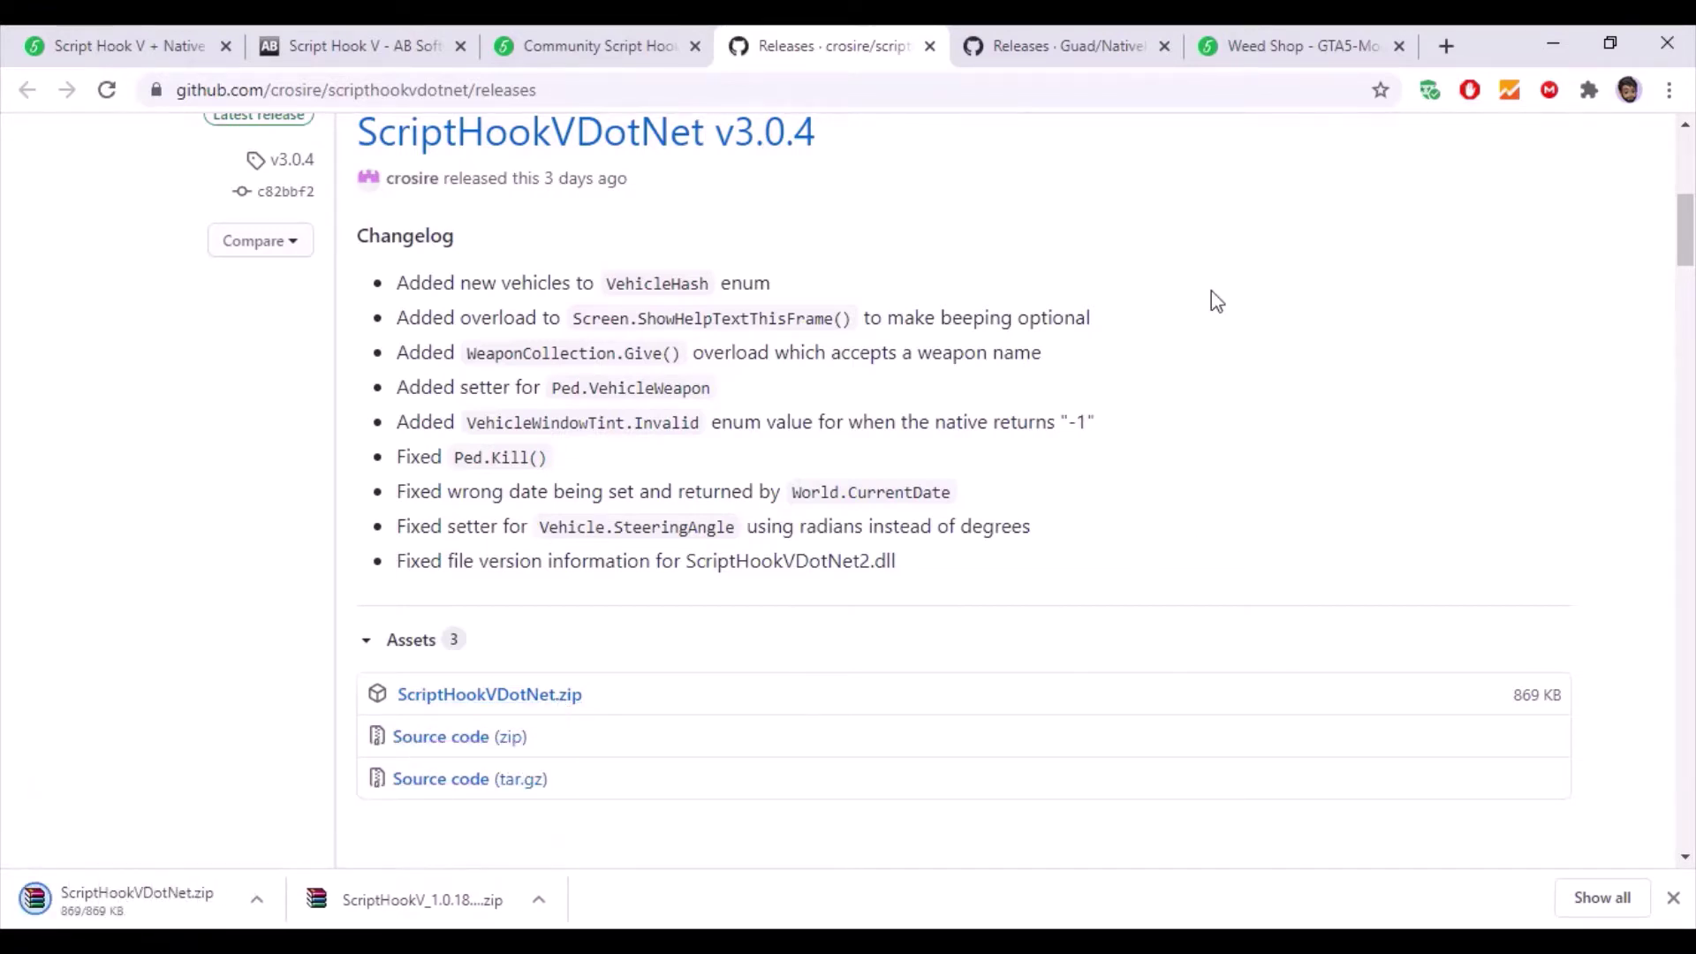
left_click(1095, 46)
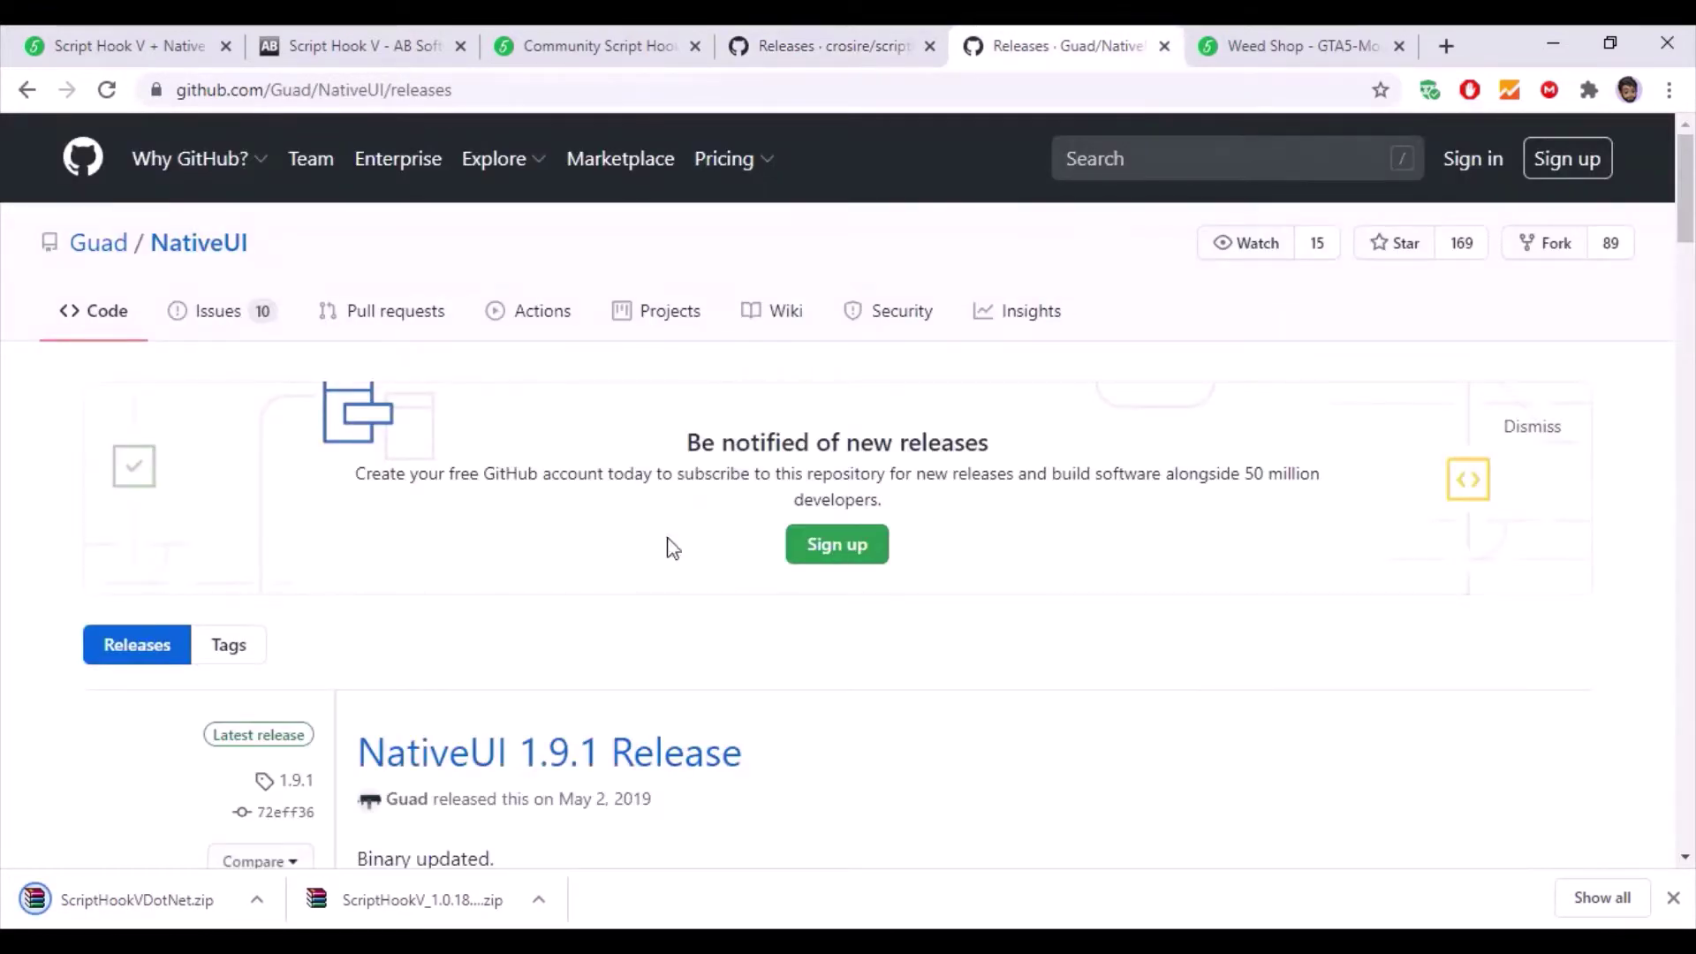
scroll(671, 548, "down", 3)
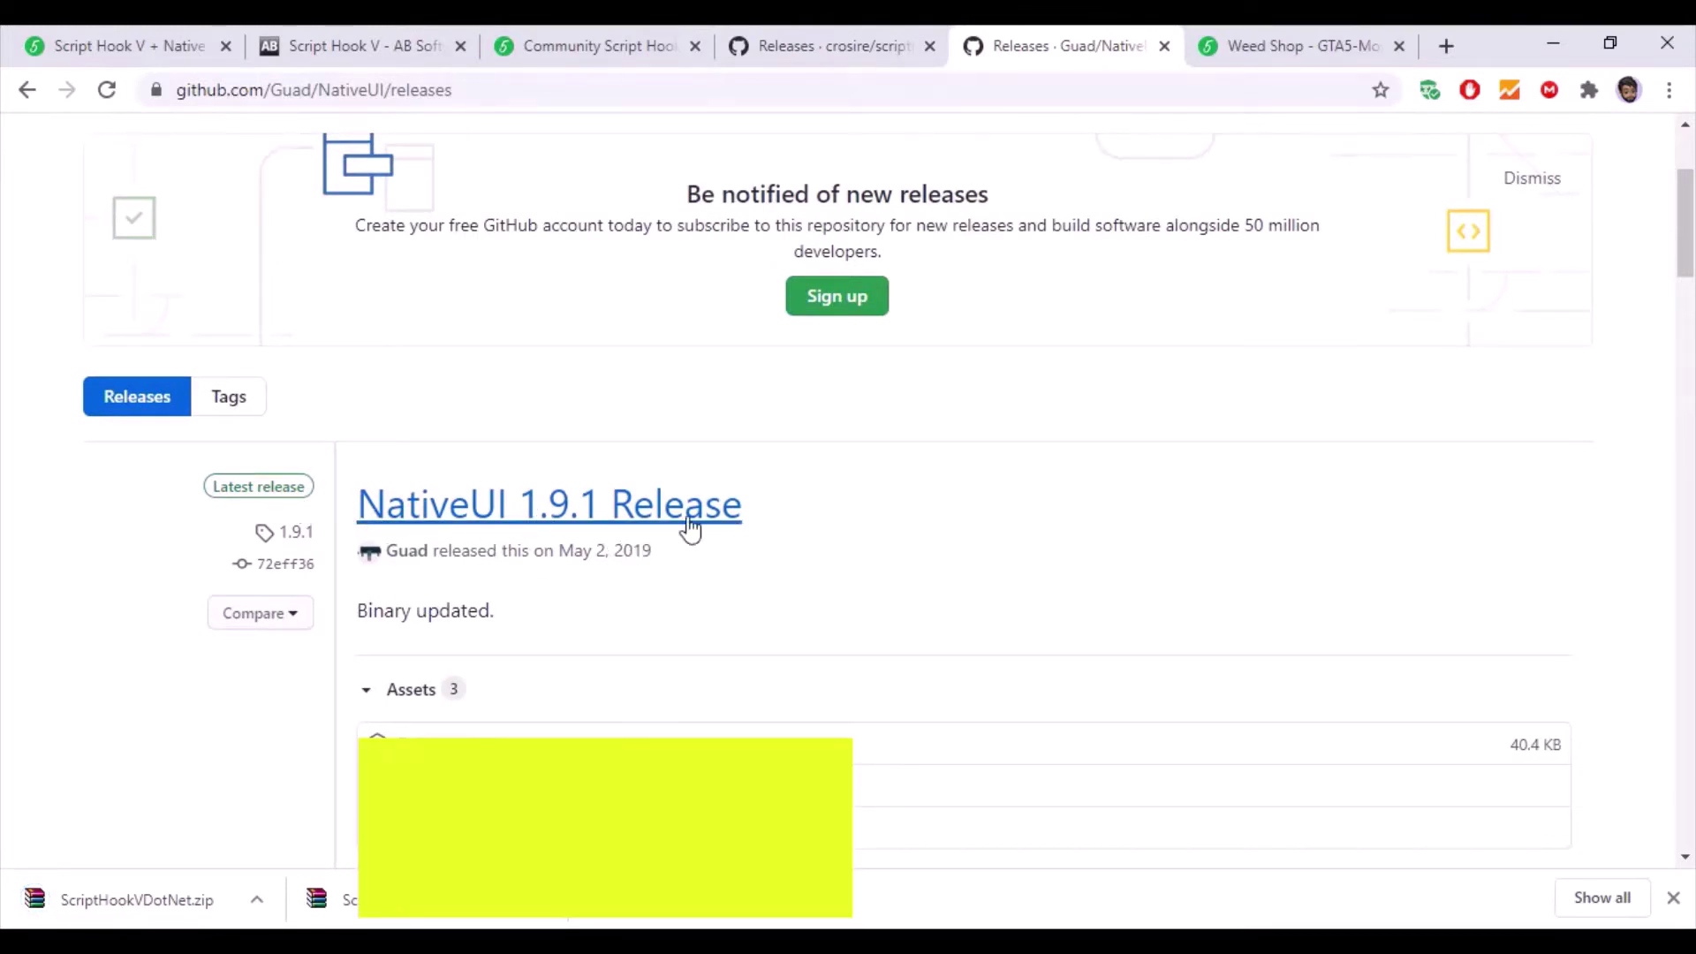
scroll(689, 530, "down", 3)
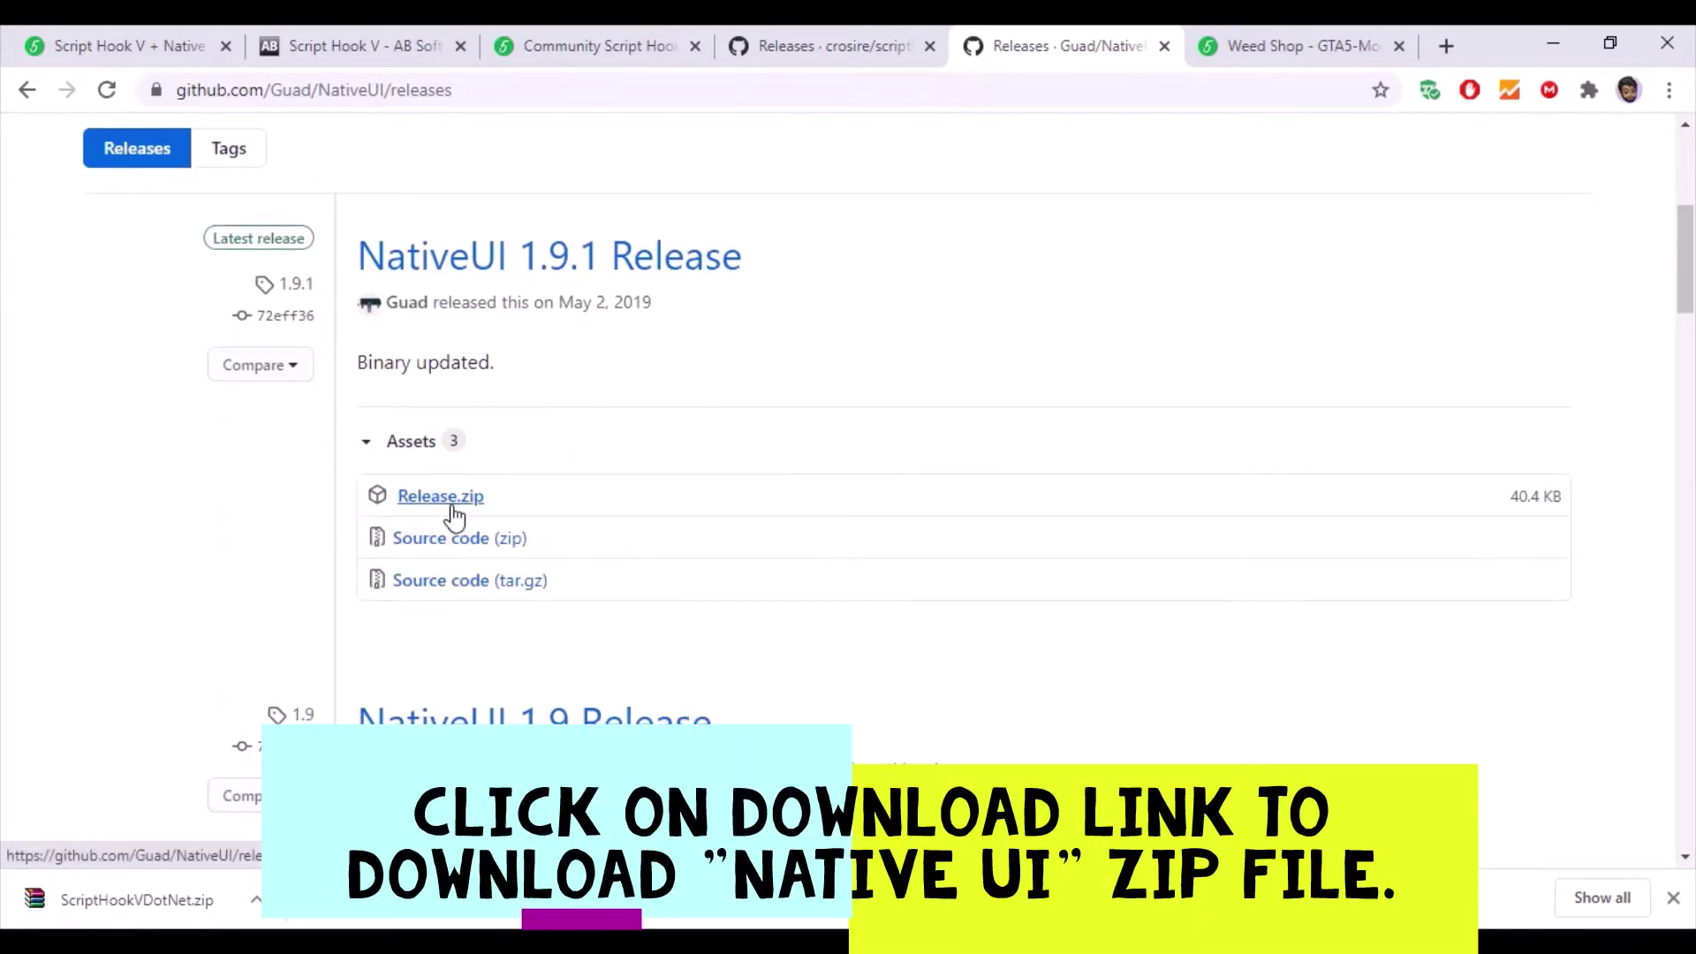
left_click(452, 508)
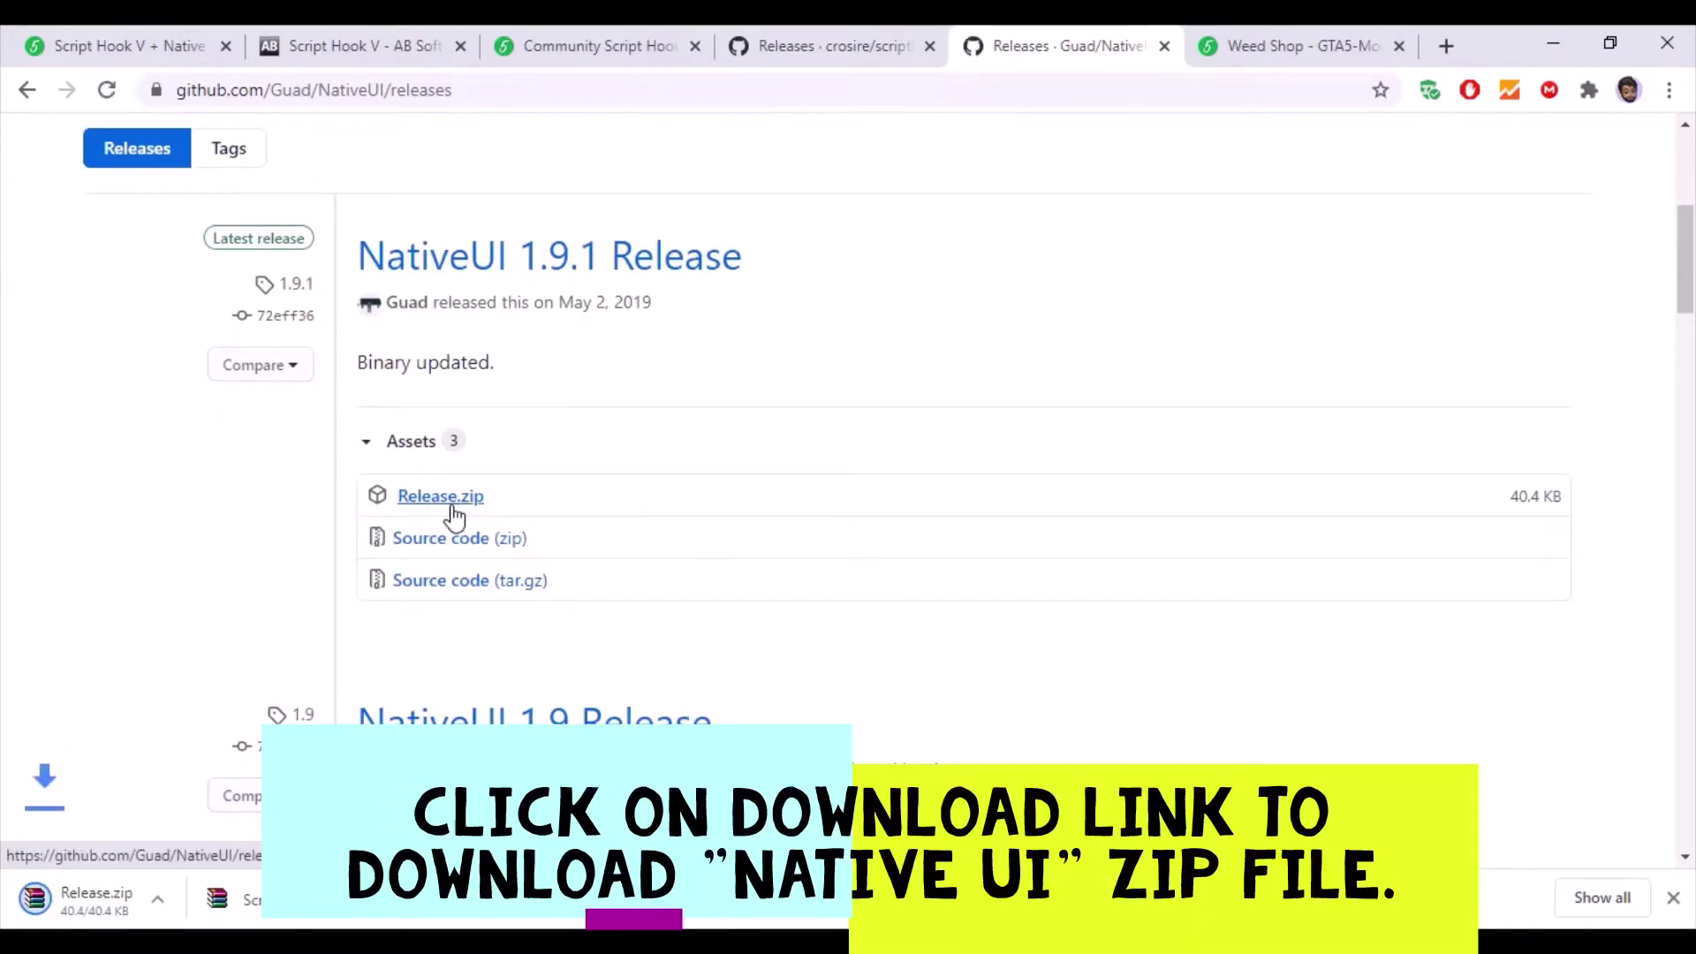
Review the Weed Shop 1.0.1 mod page on GTA5-Mods and download the mod's archive.
left_click(1272, 31)
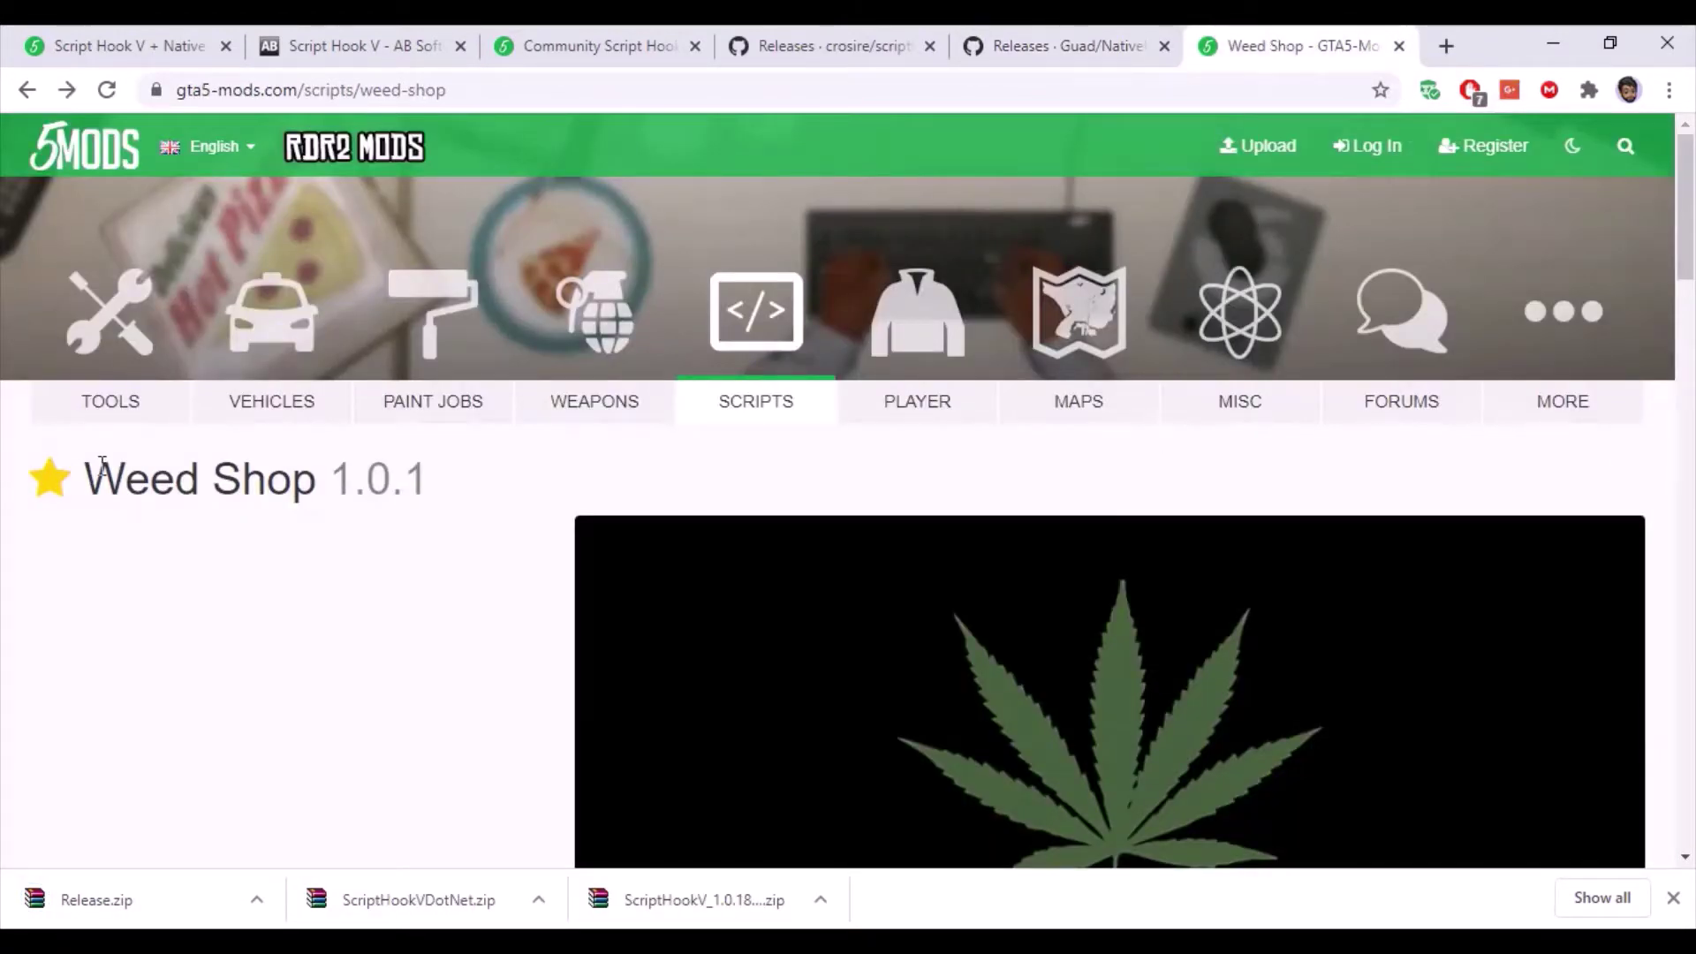
left_click_drag(103, 462, 343, 462)
left_click(415, 565)
scroll(565, 565, "down", 5)
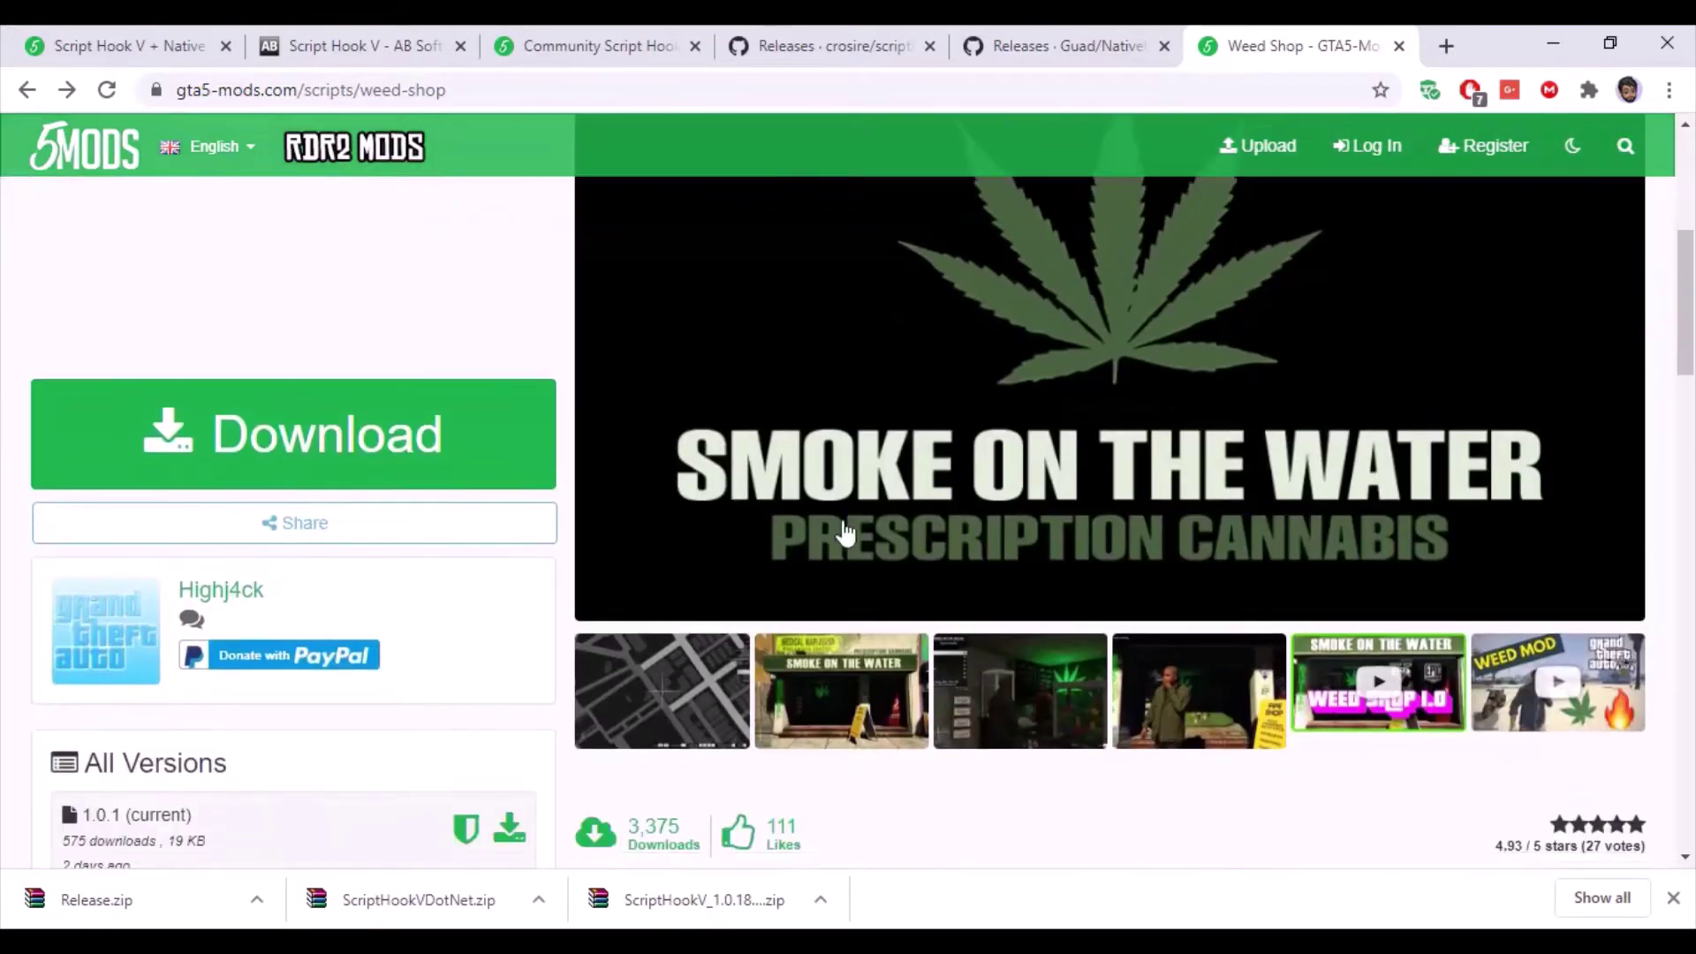
scroll(1222, 498, "down", 5)
scroll(1184, 534, "down", 12)
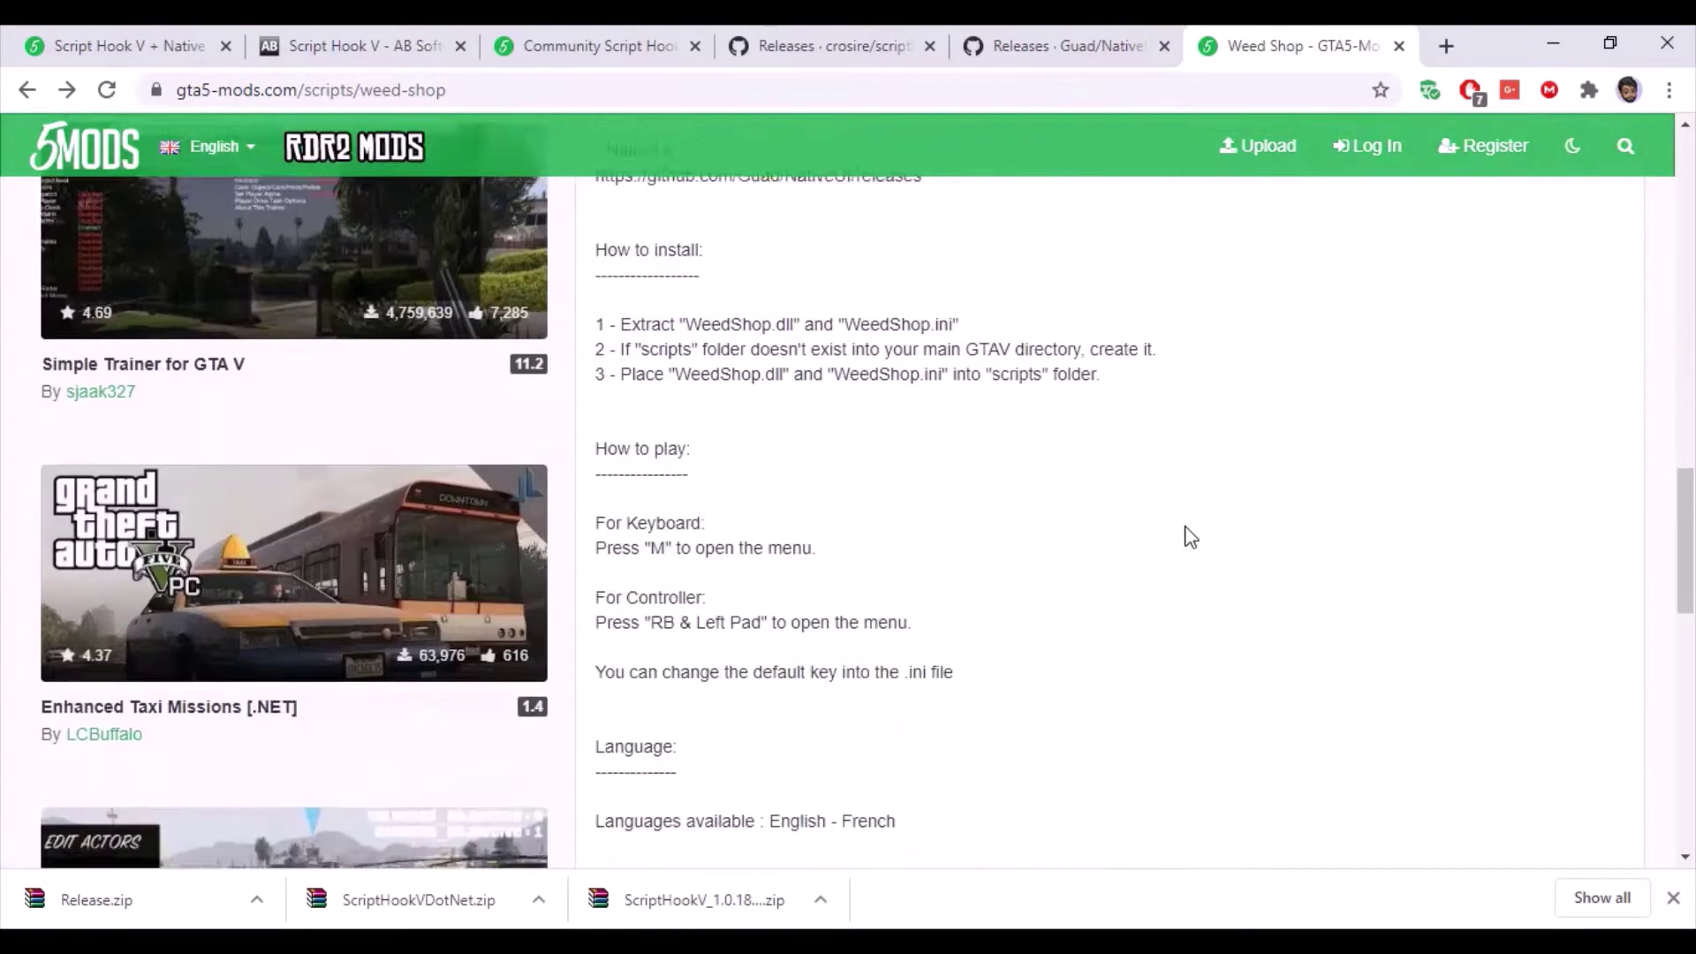
scroll(1184, 537, "up", 6)
scroll(1184, 534, "up", 15)
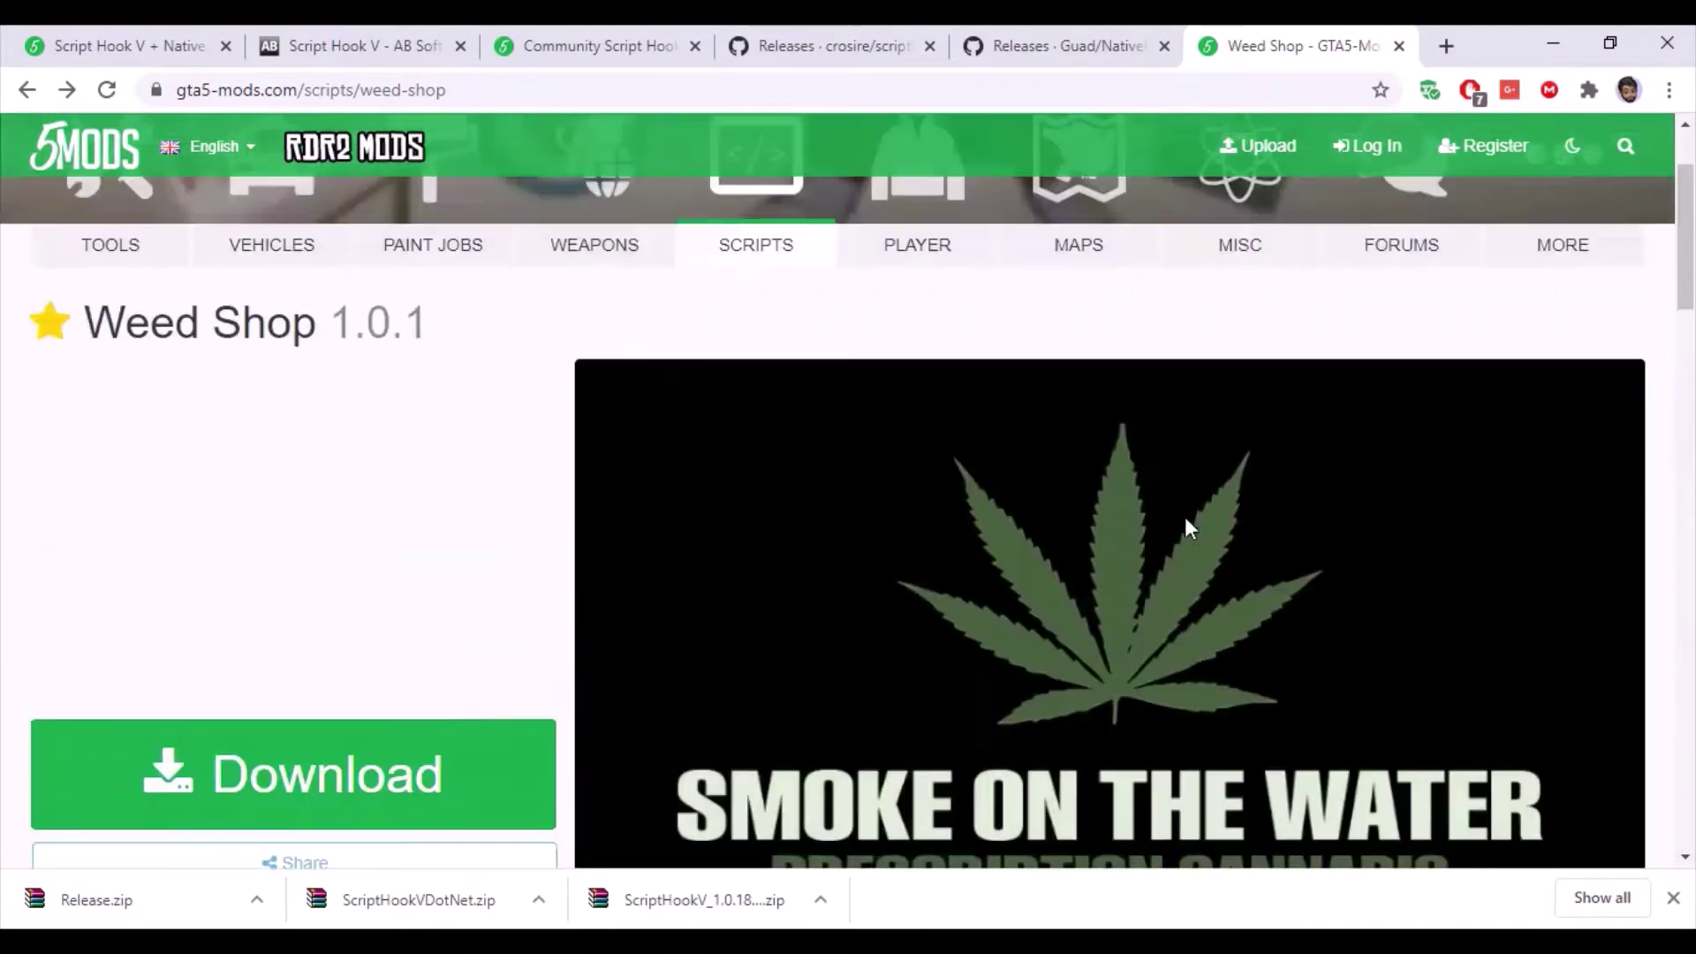
scroll(303, 780, "down", 1)
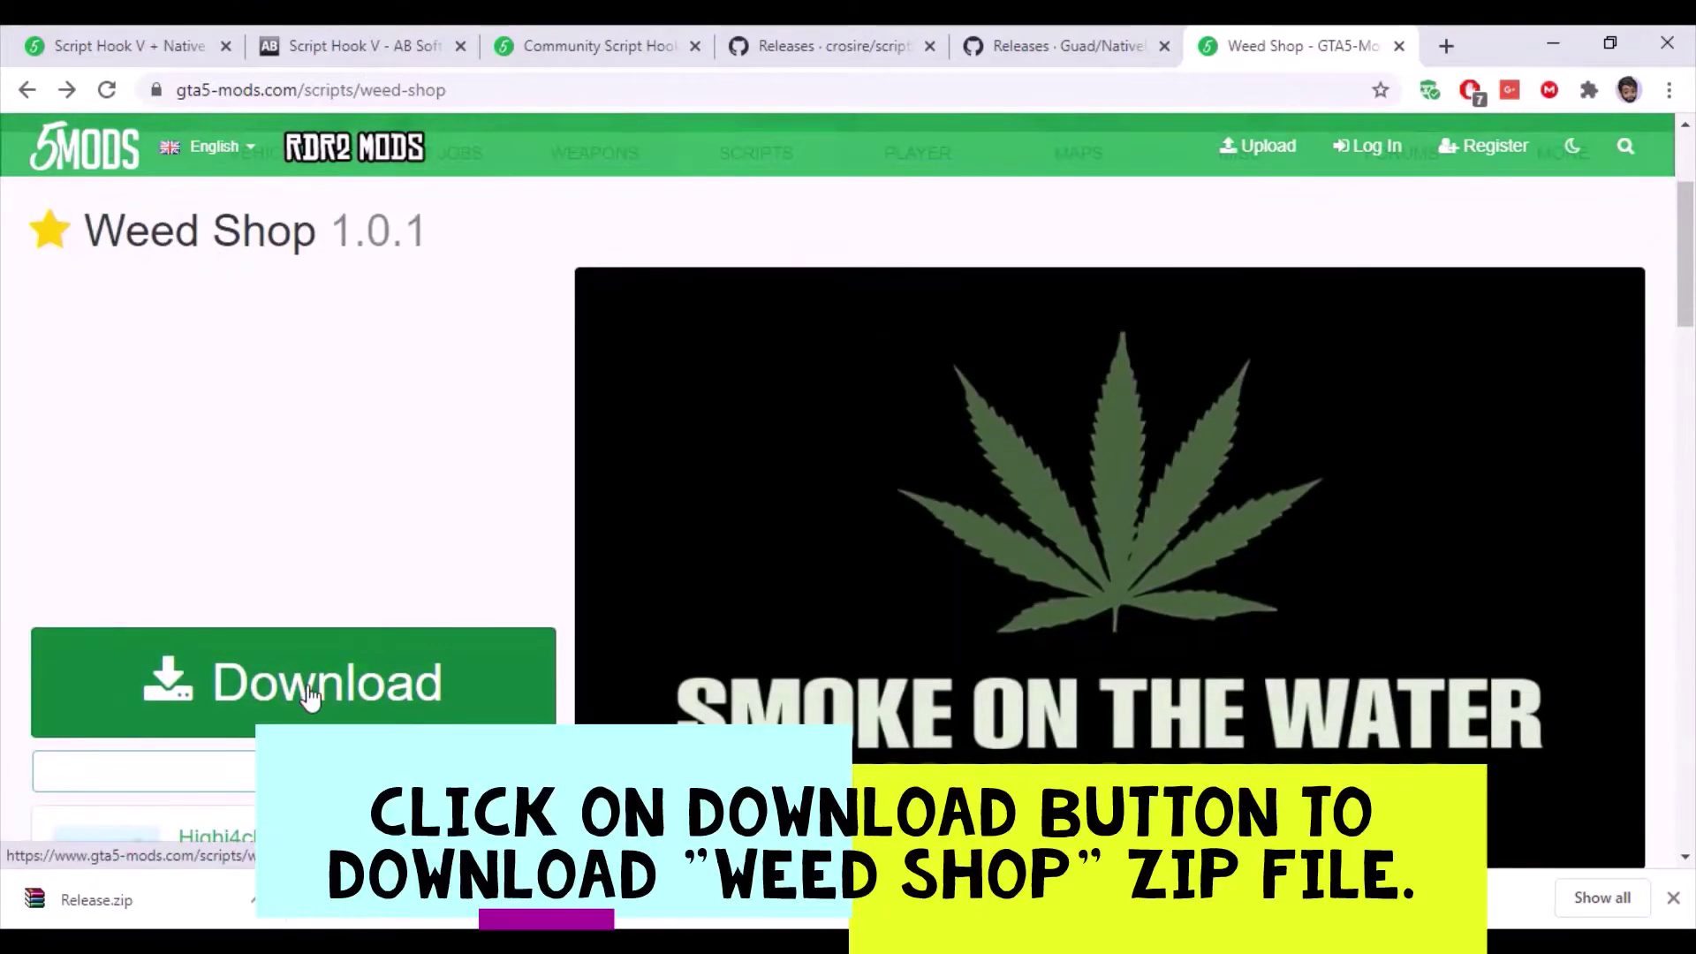
left_click(310, 696)
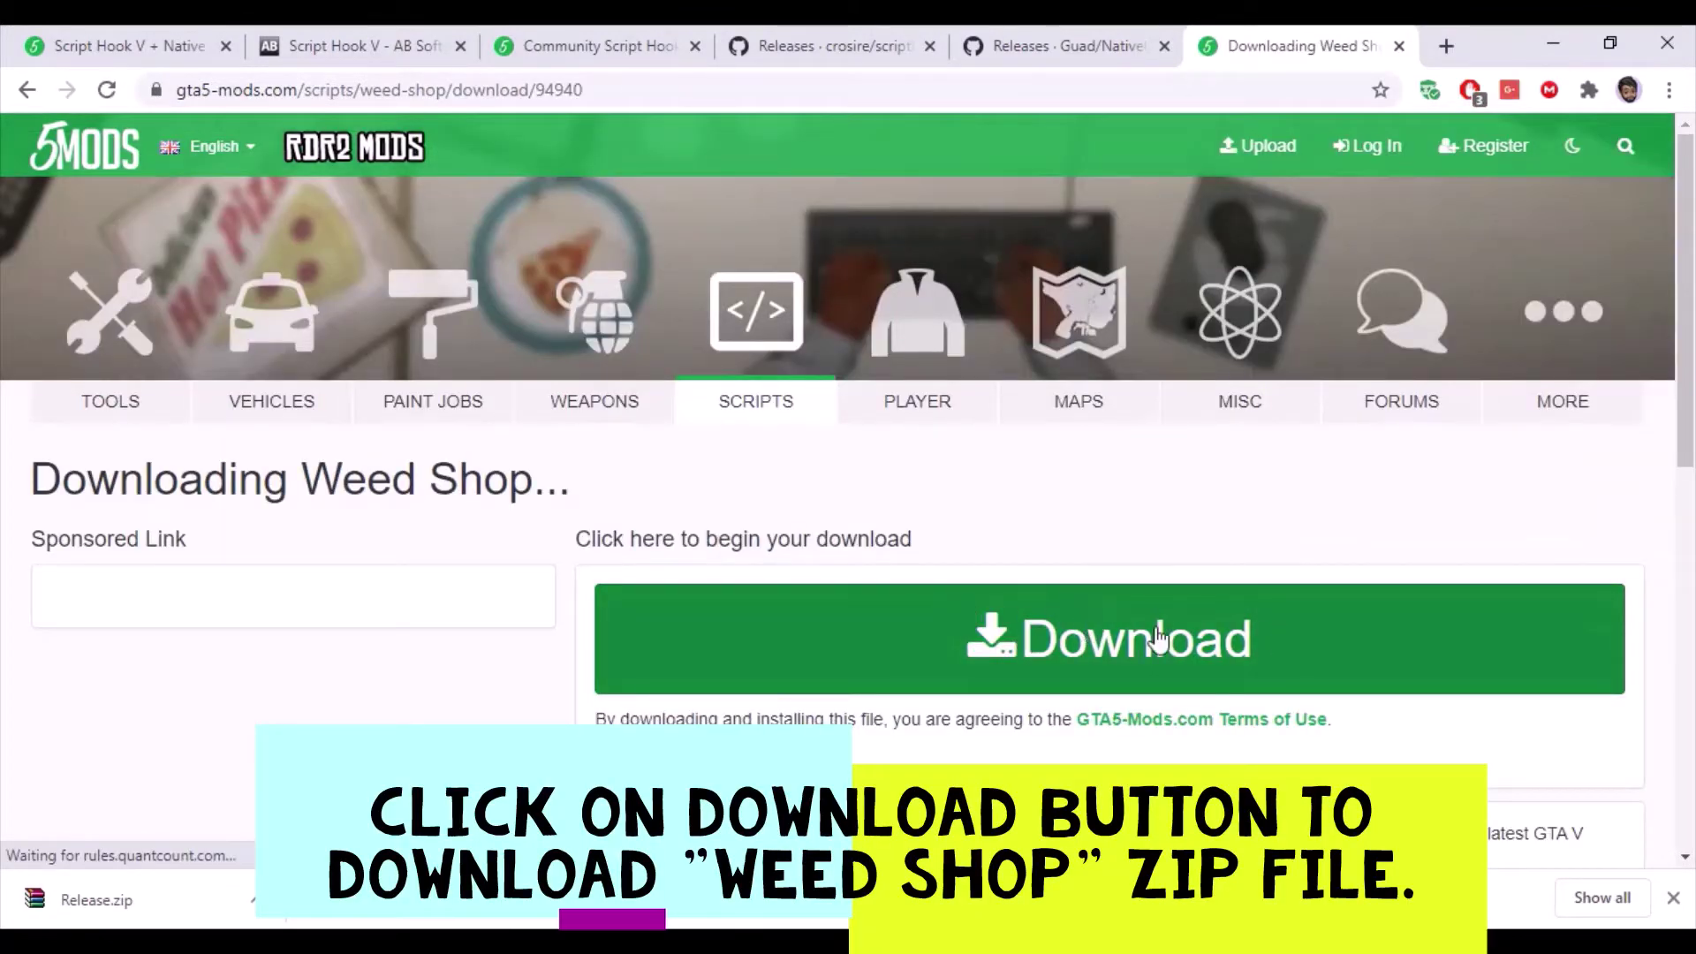
left_click(1158, 637)
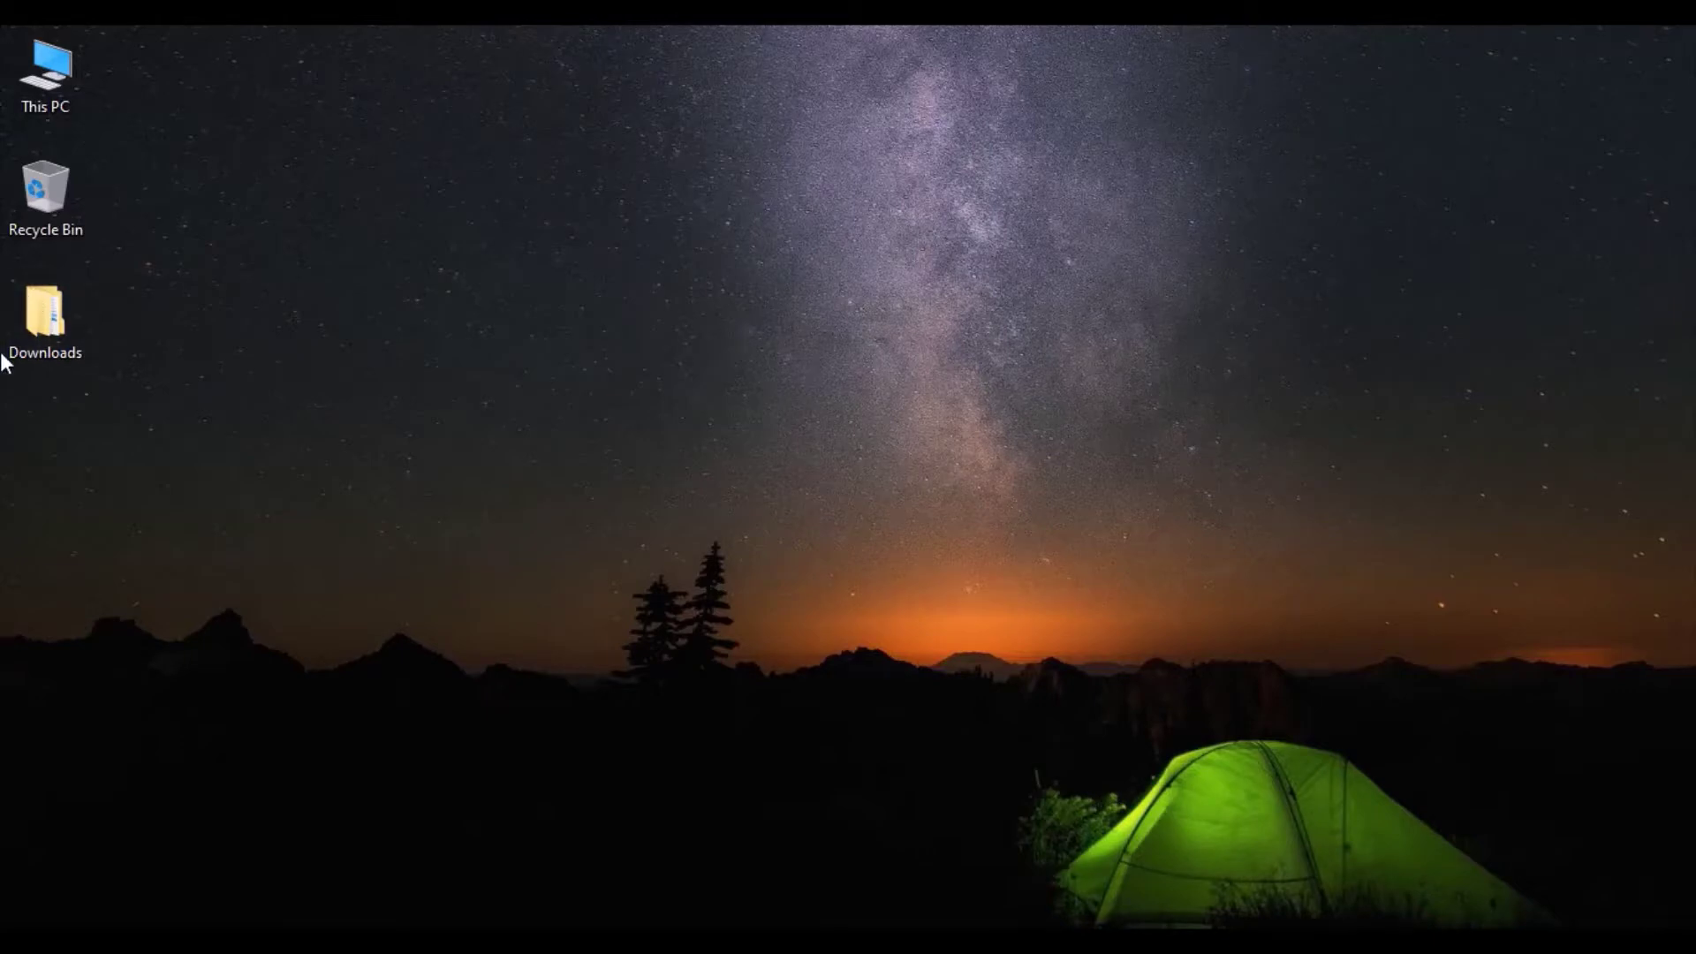
Open the desktop's Downloads folder and extract all four ZIP archives, each to its own separate folder.
double_click(42, 340)
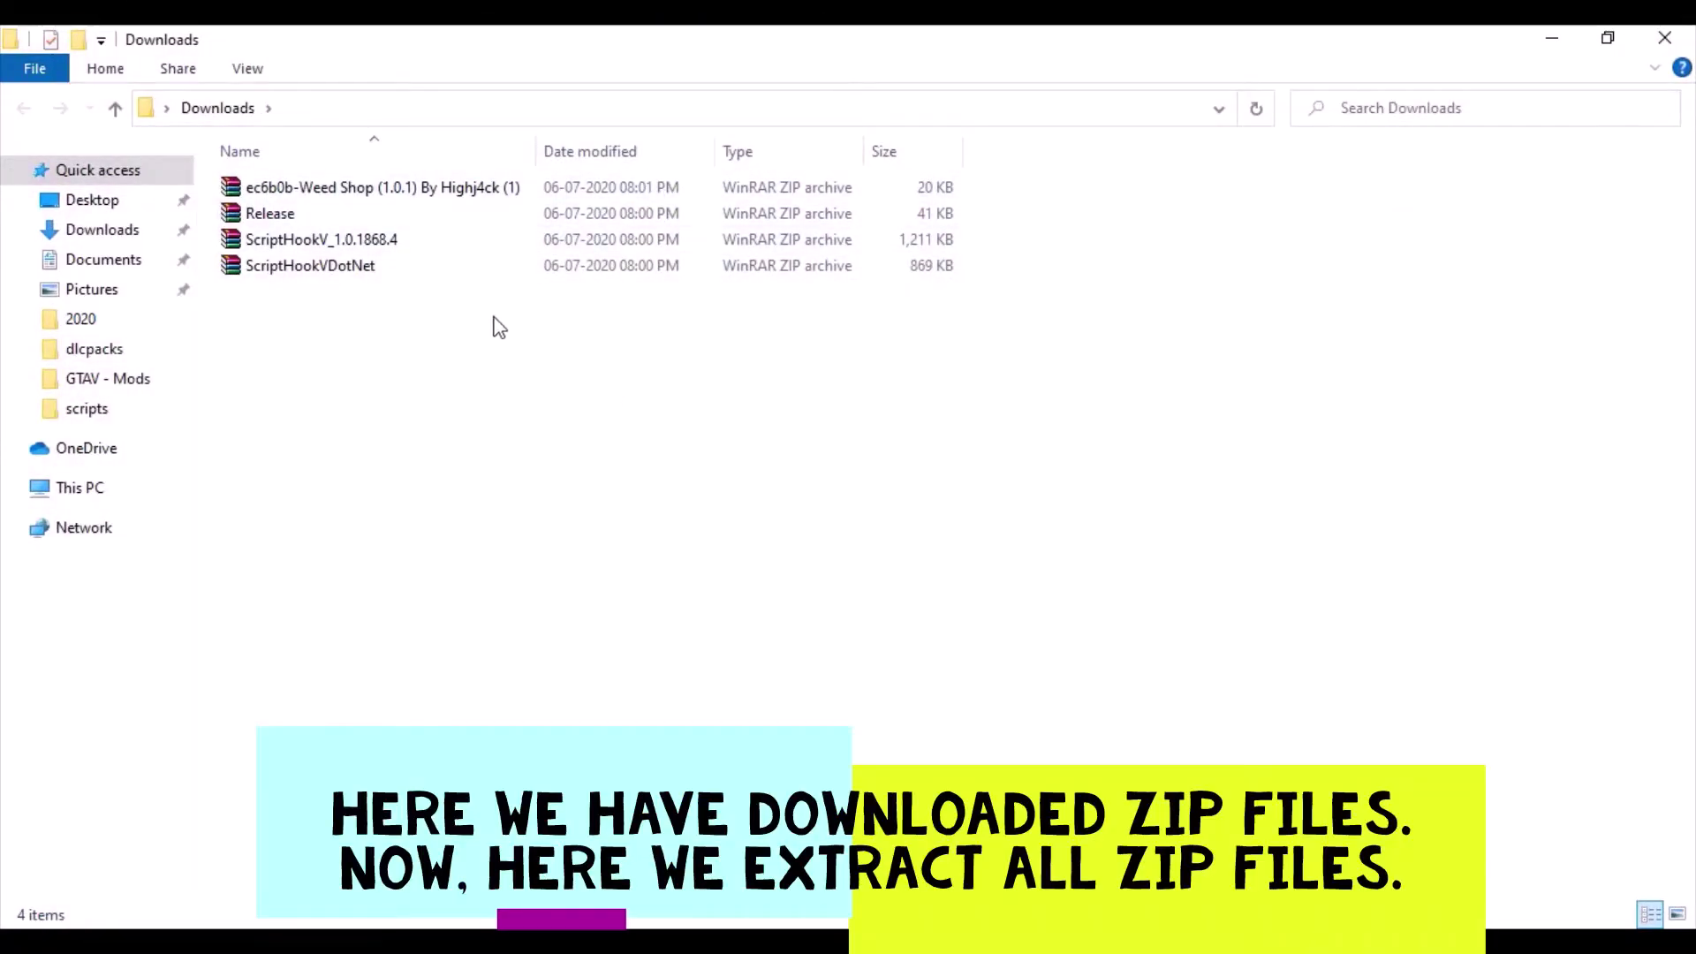
left_click_drag(477, 315, 630, 245)
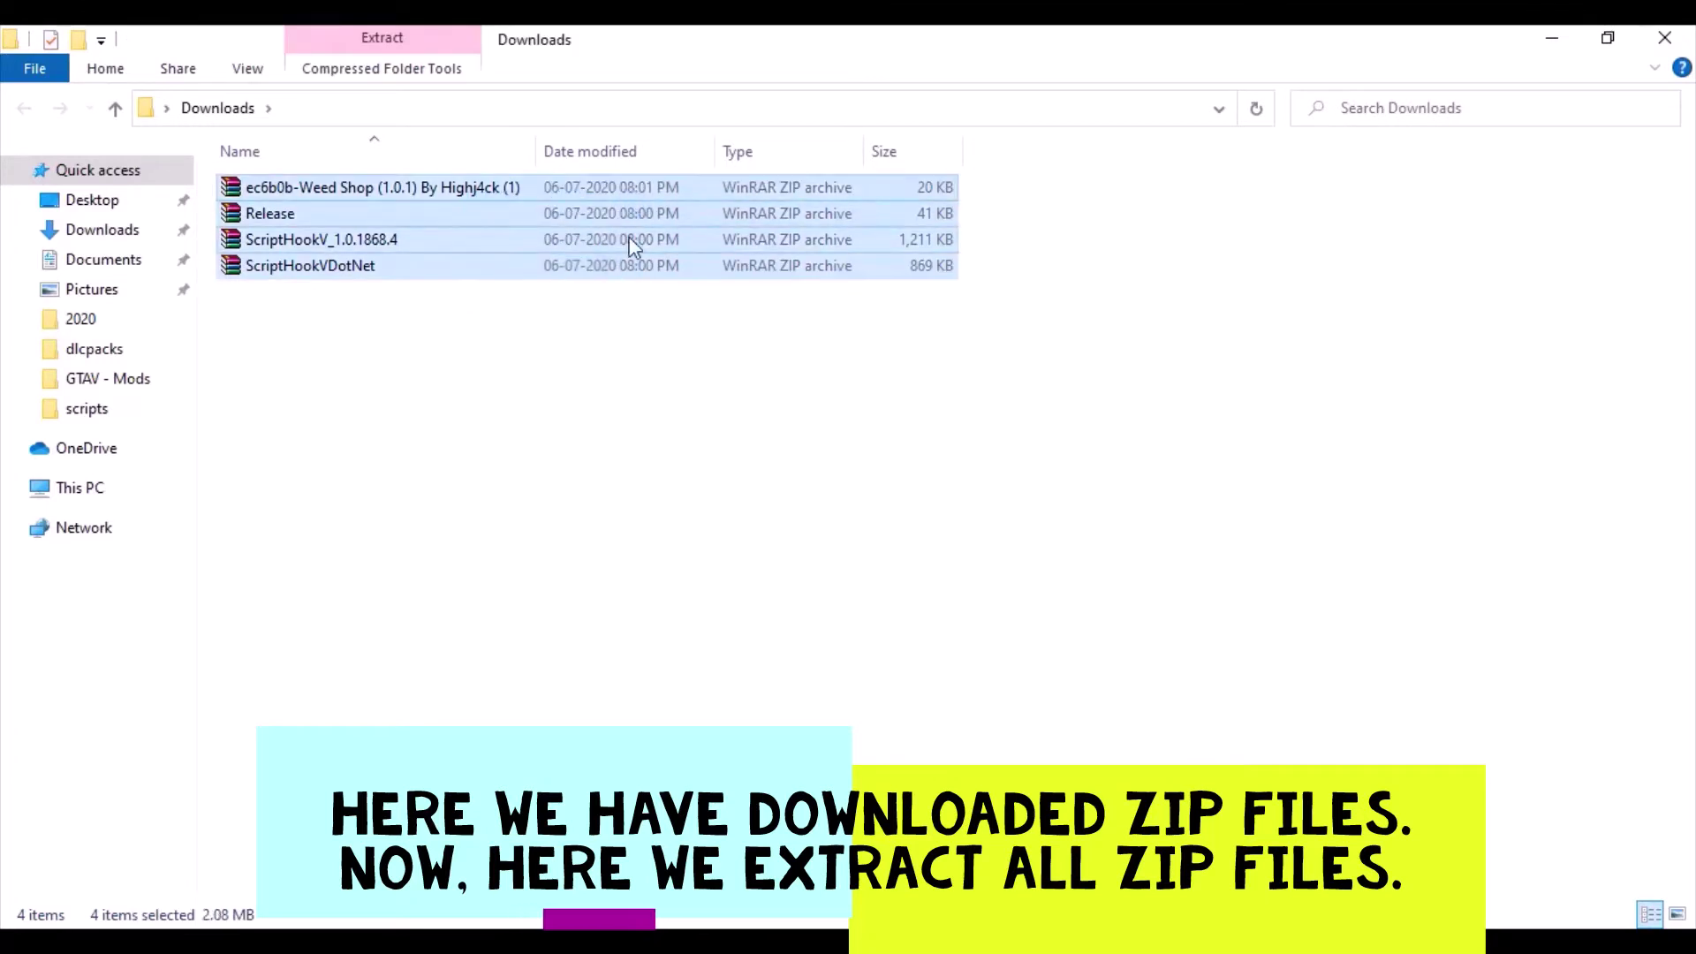
right_click(627, 240)
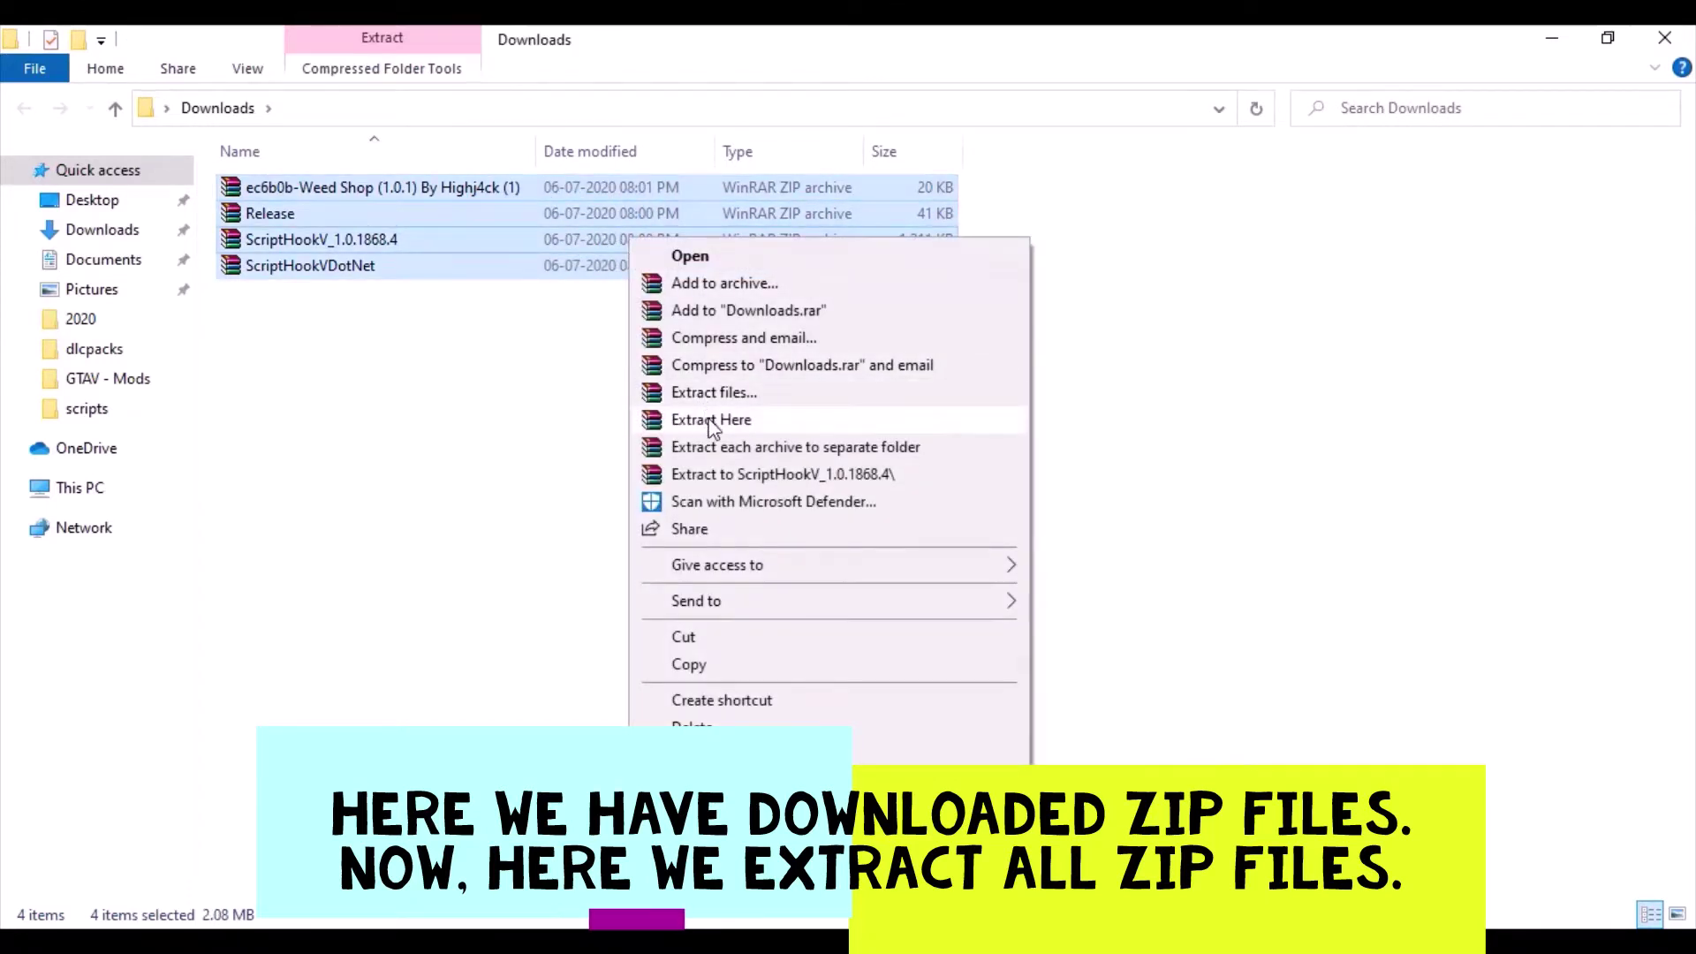
left_click(718, 448)
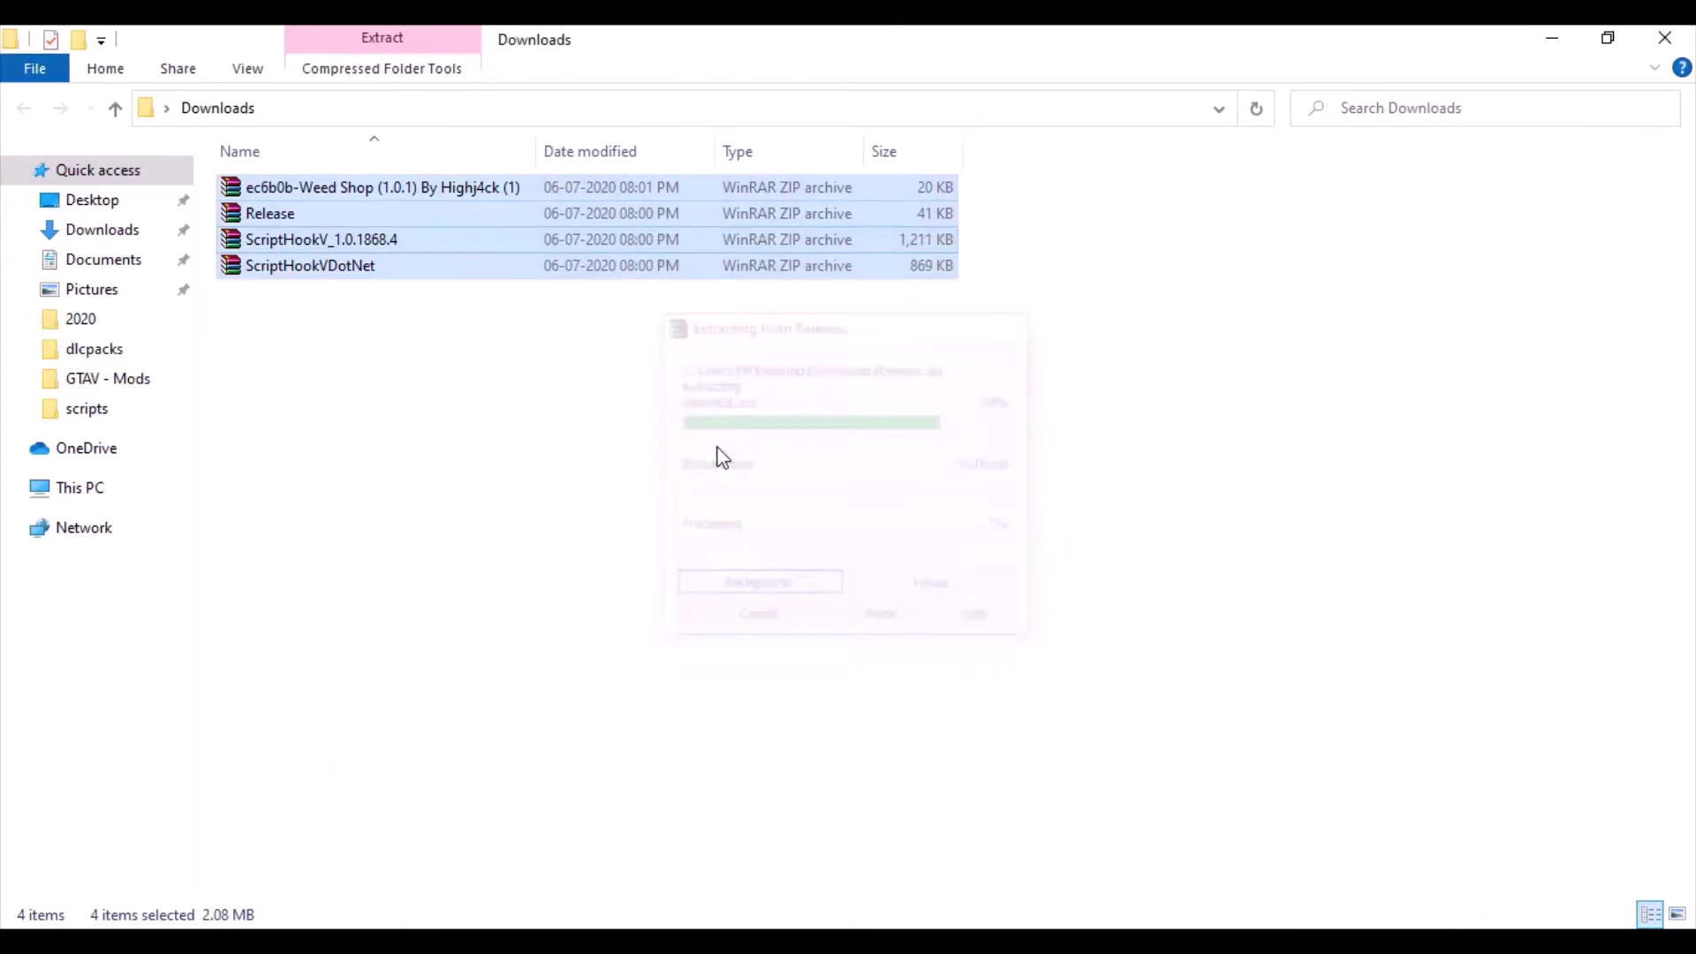
left_click(904, 496)
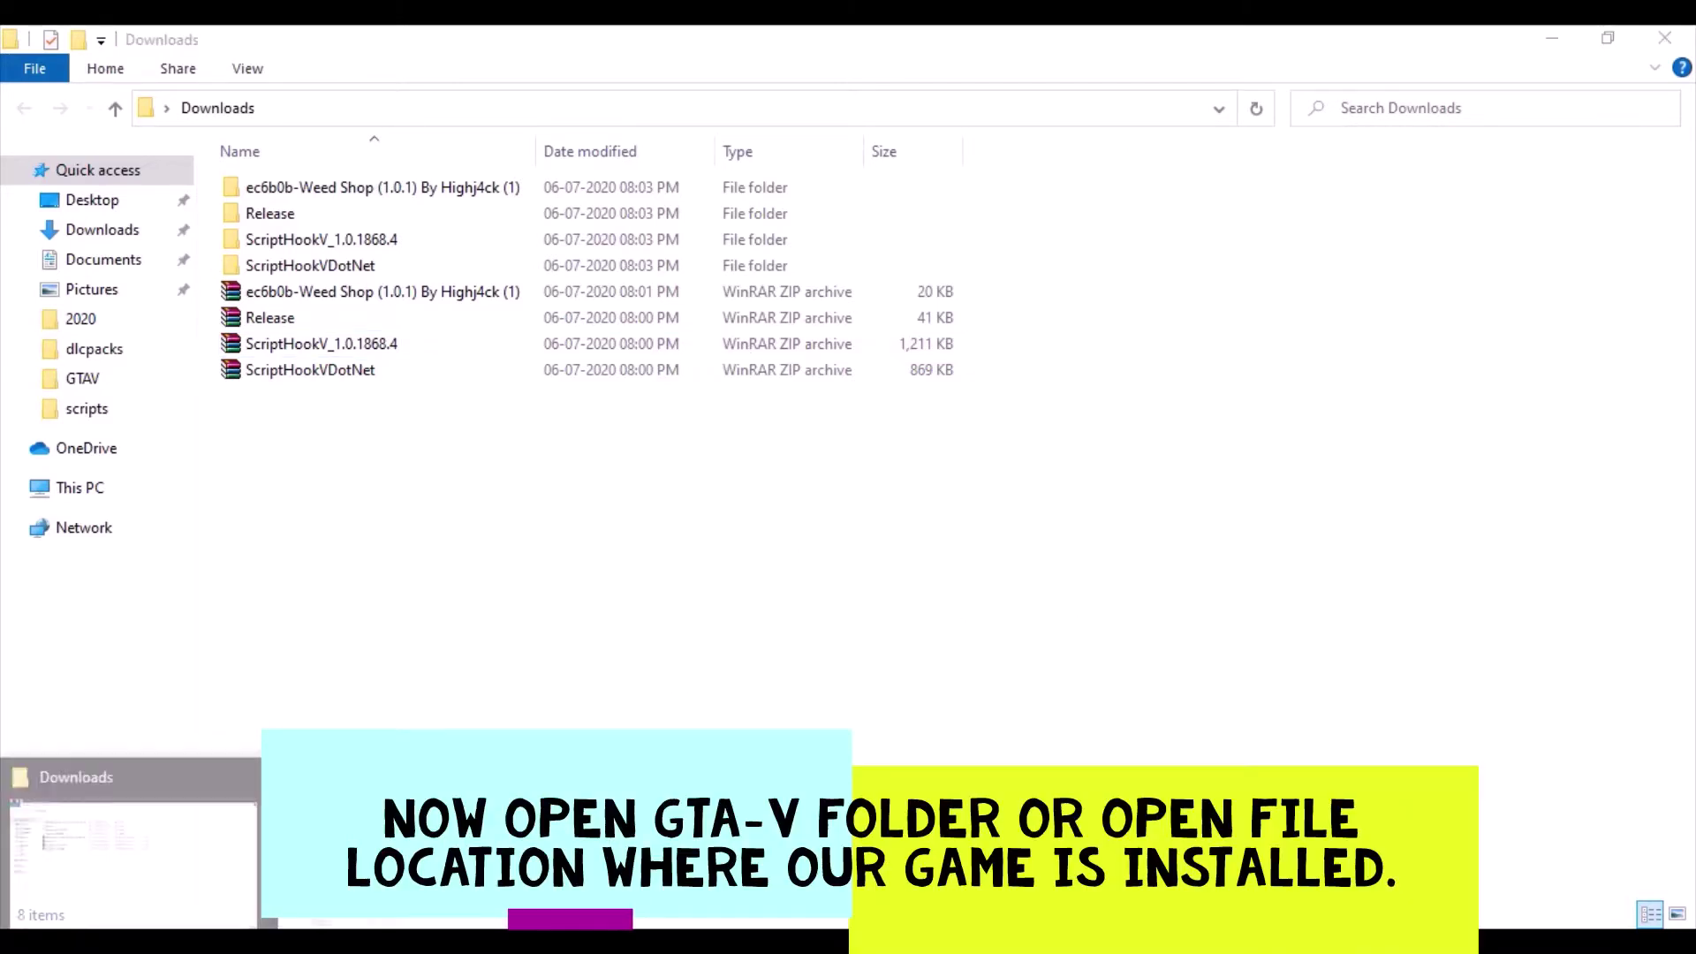
Bring up the GTAV game folder and arrange it side by side with the Downloads folder.
left_click(124, 821)
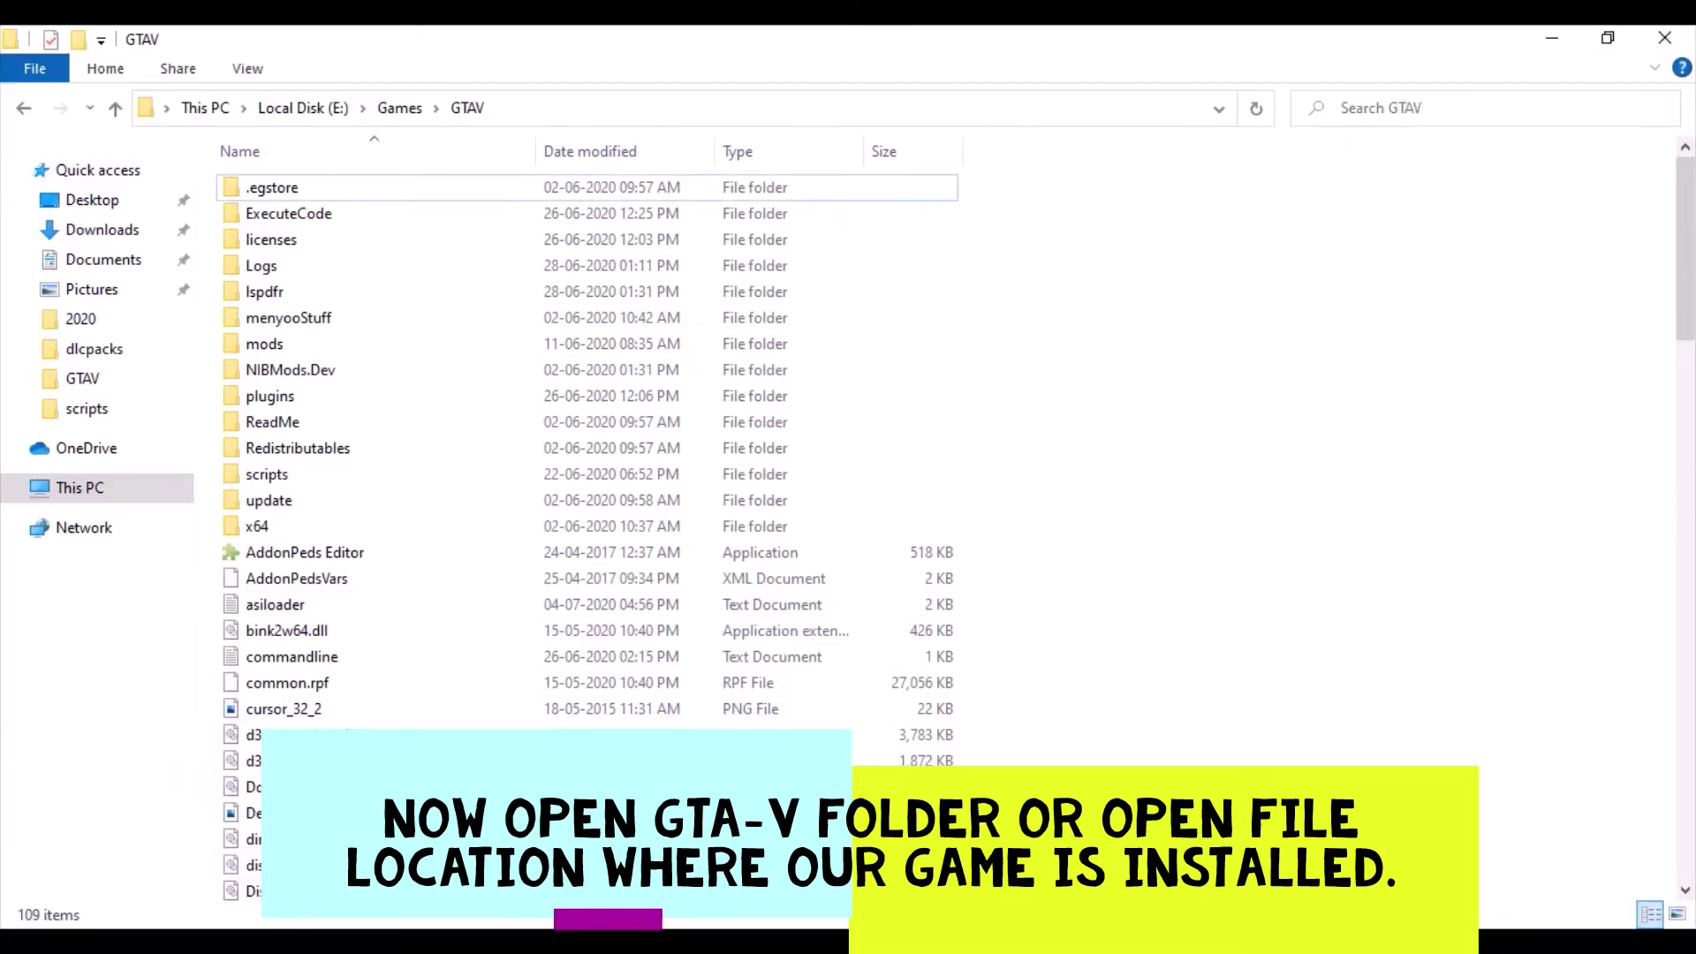
scroll(1066, 411, "down", 7)
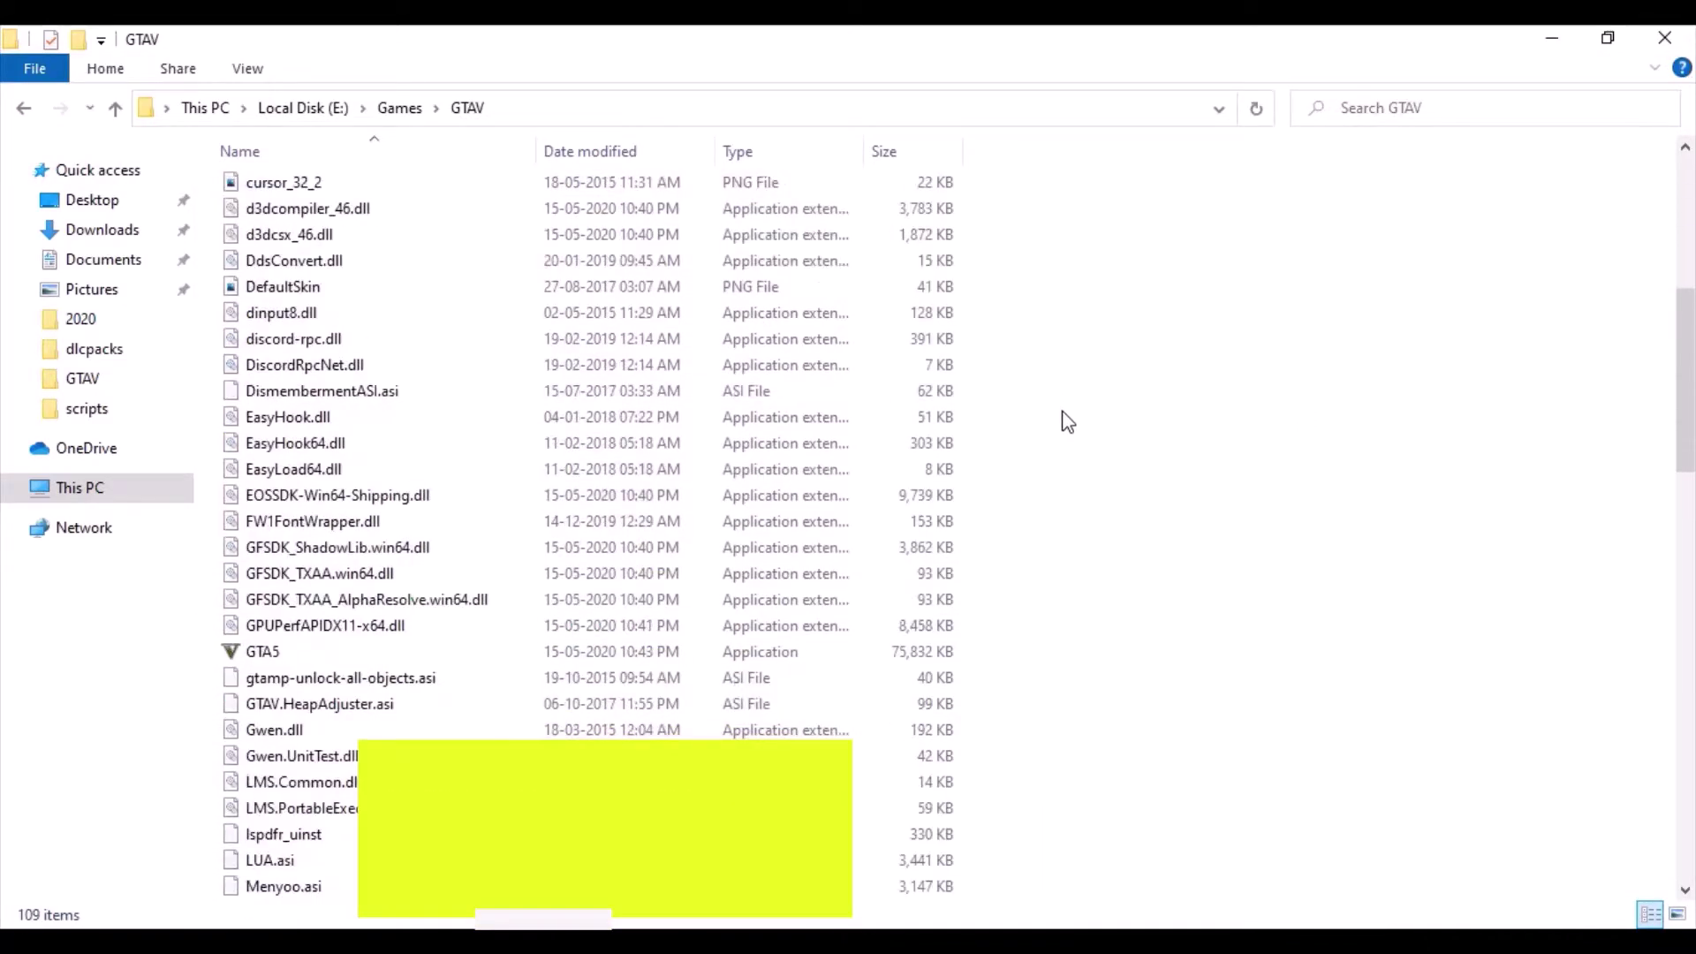
scroll(1066, 415, "up", 7)
left_click_drag(897, 41, 1691, 55)
left_click(299, 397)
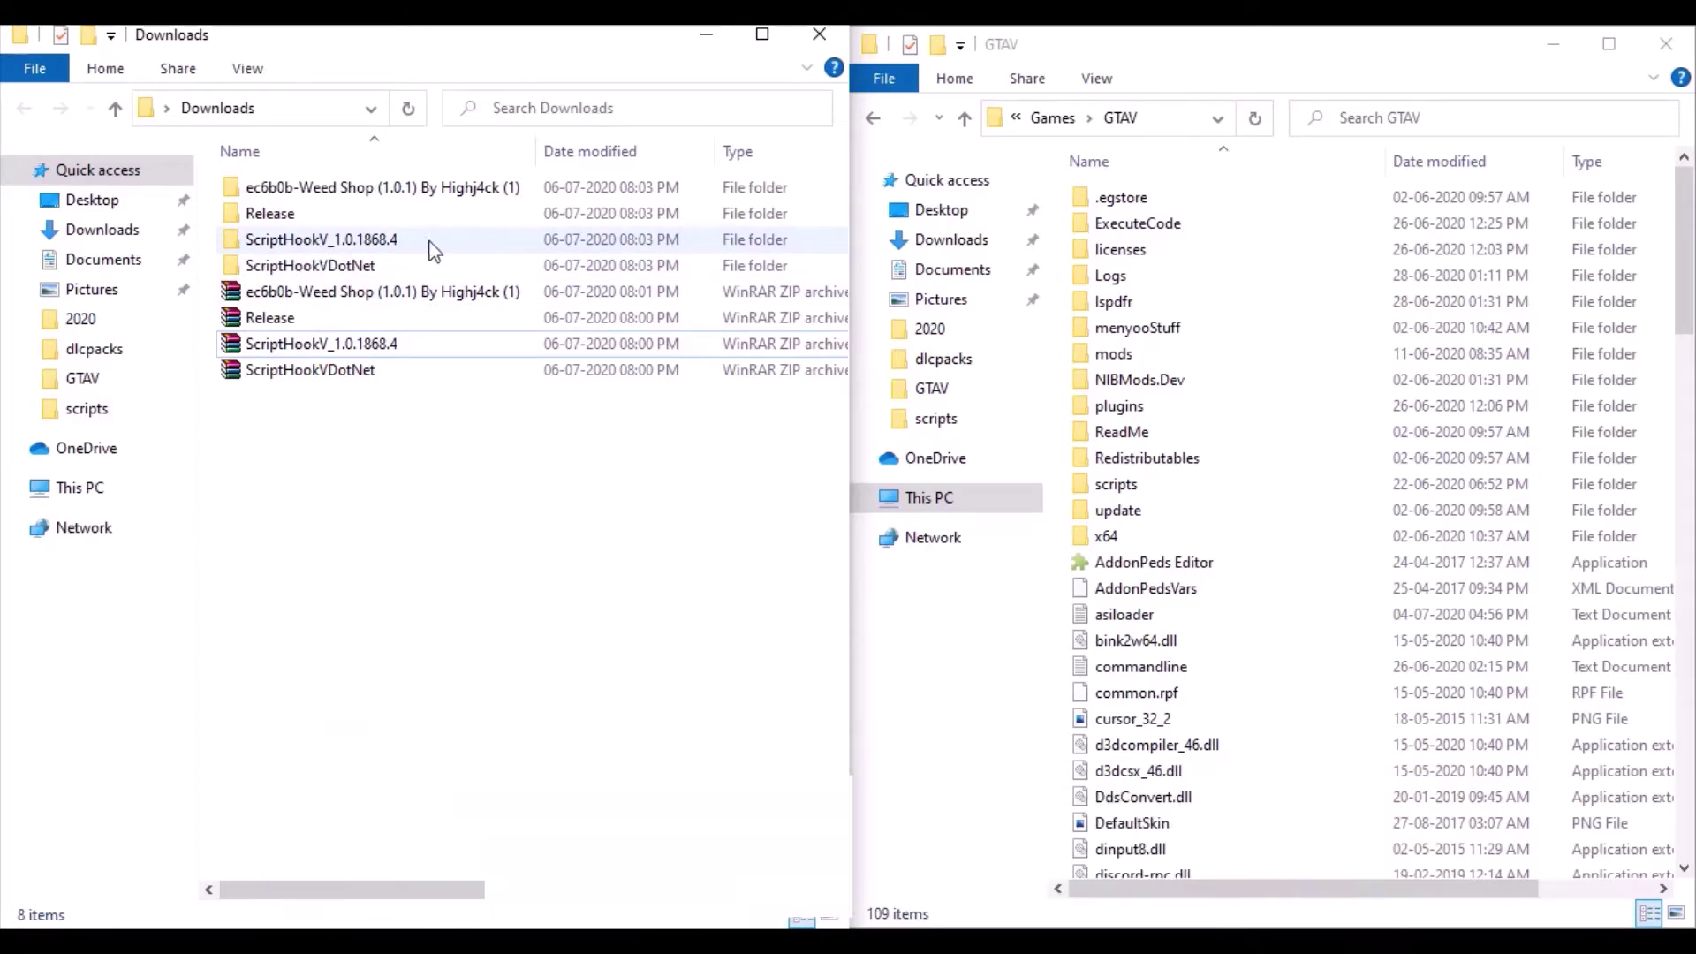
Copy dinput8.dll and ScriptHookV.dll from the bin folder of ScriptHookV_1.0.1868.4 into the GTAV folder, replacing the existing files.
double_click(321, 239)
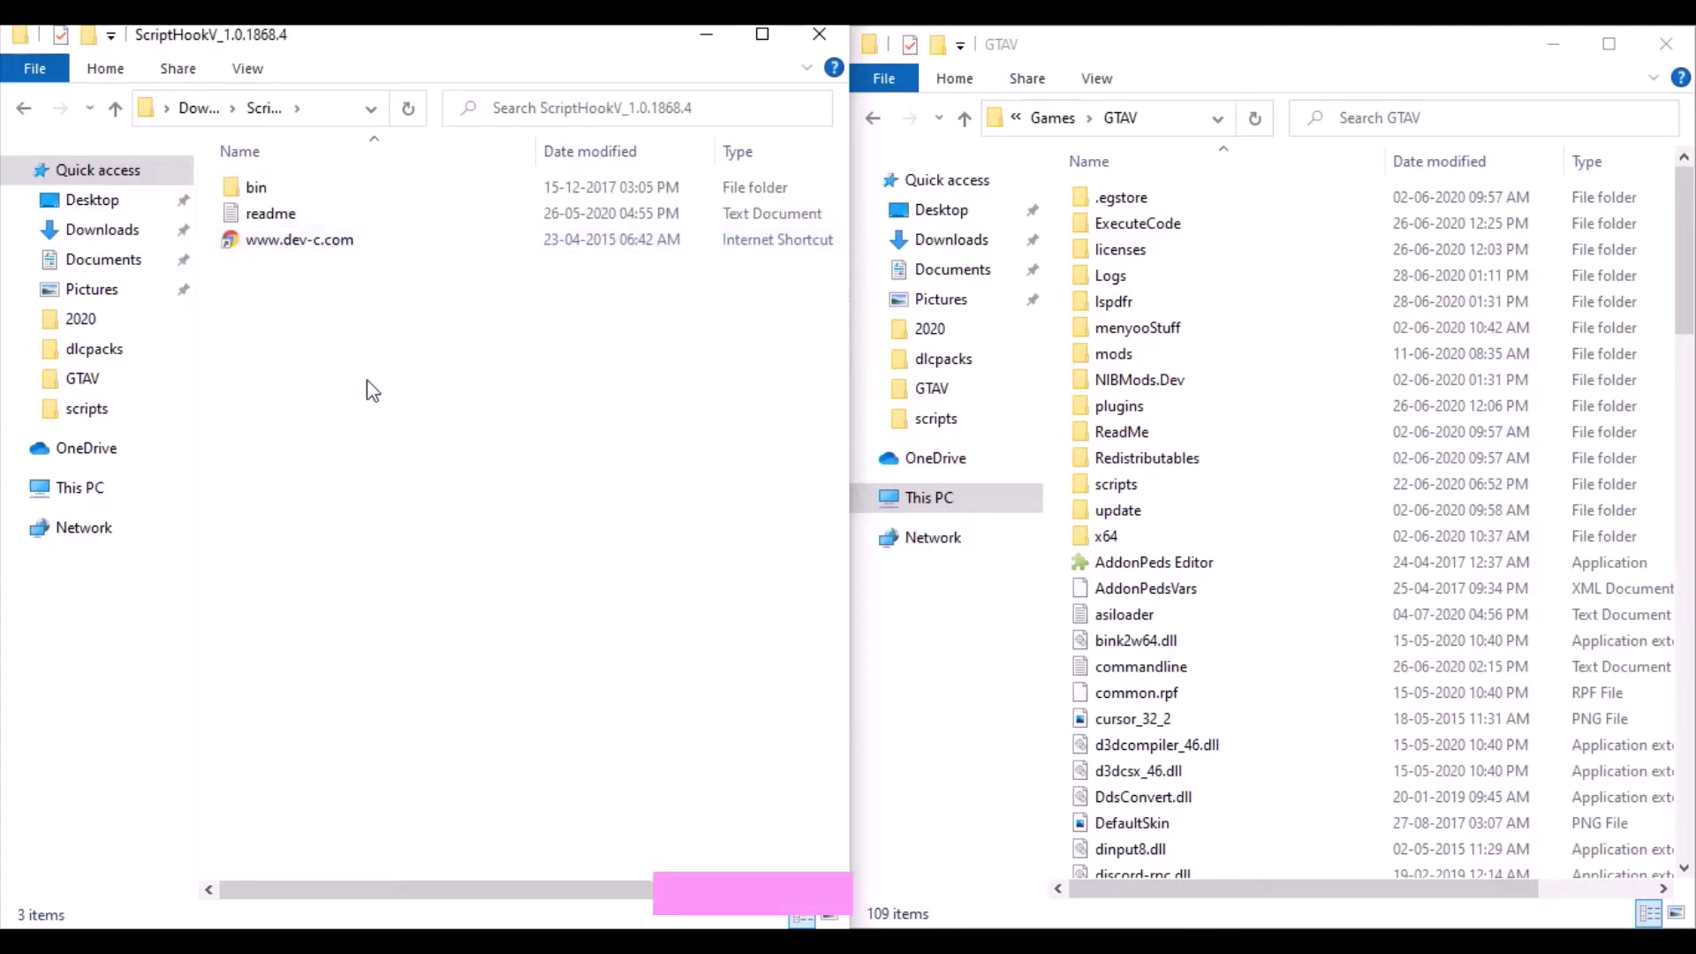
double_click(301, 196)
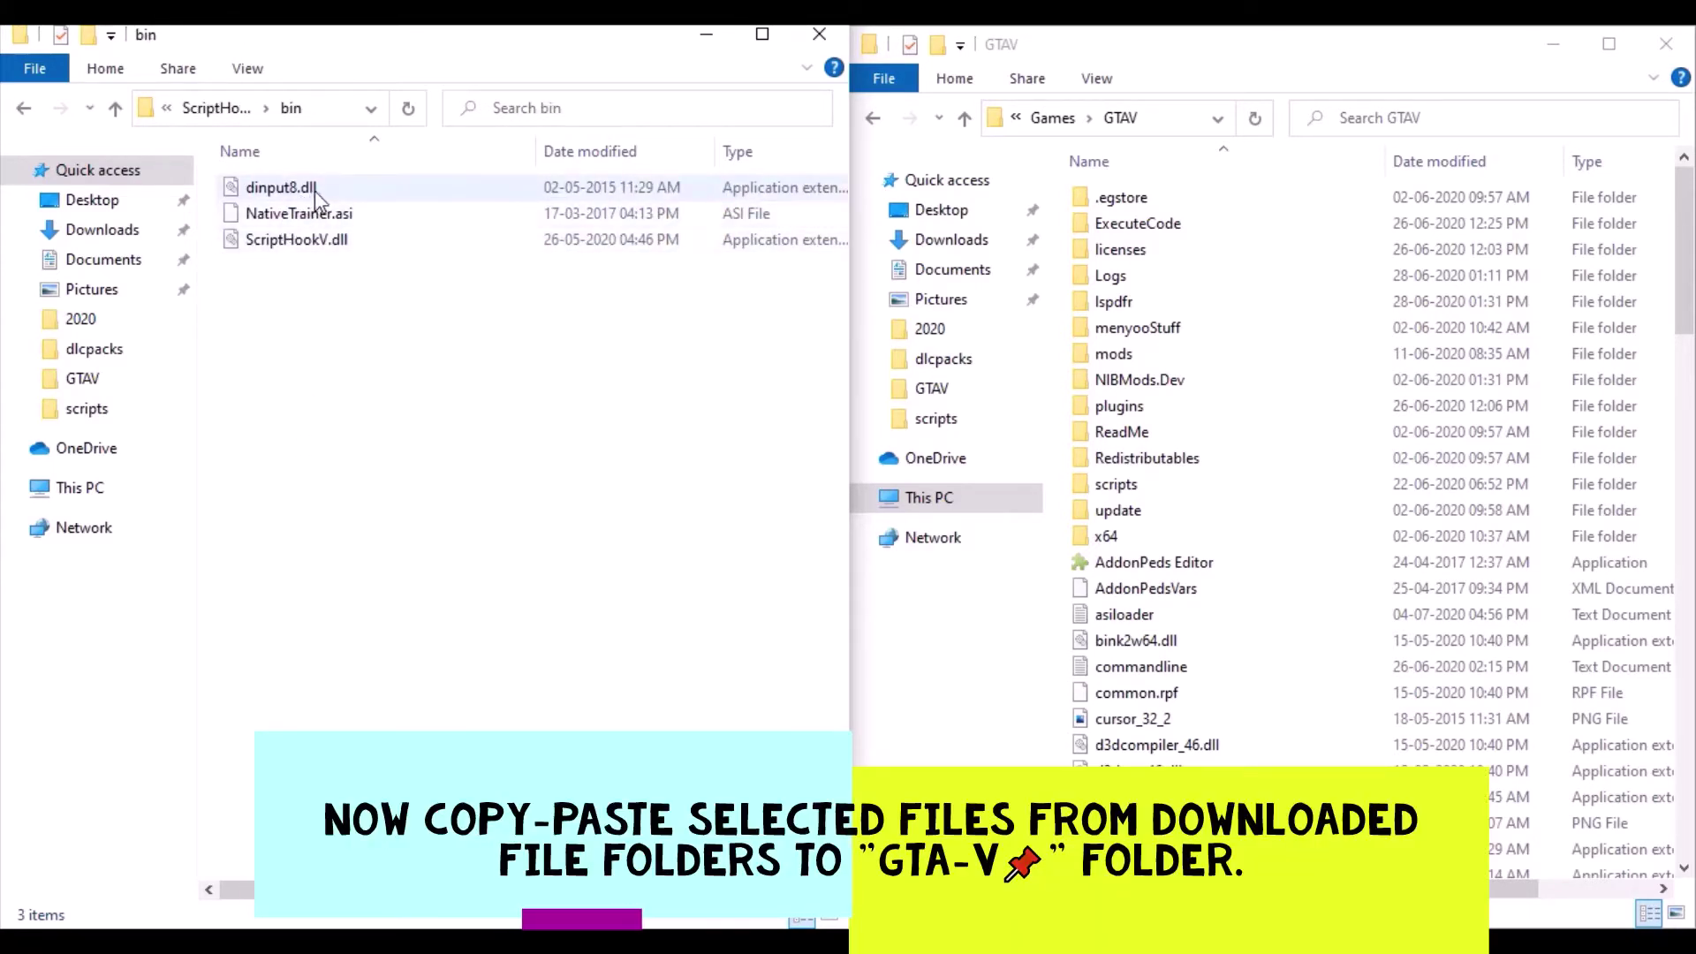
left_click(315, 191)
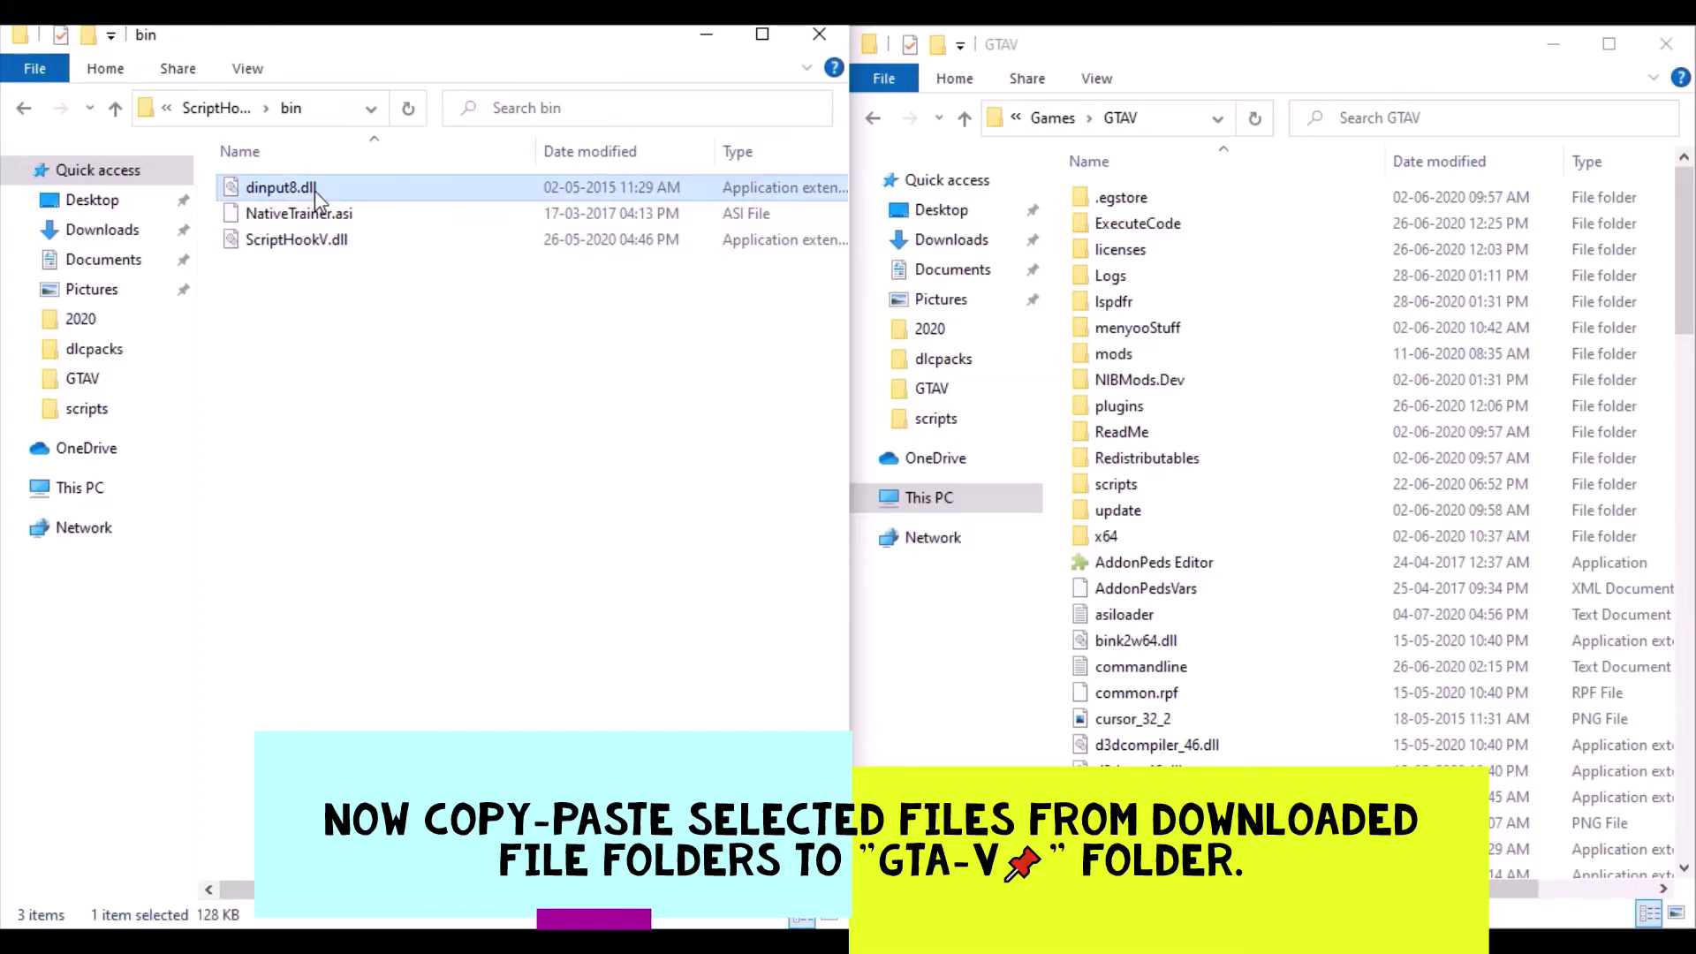
left_click(333, 246, "ctrl")
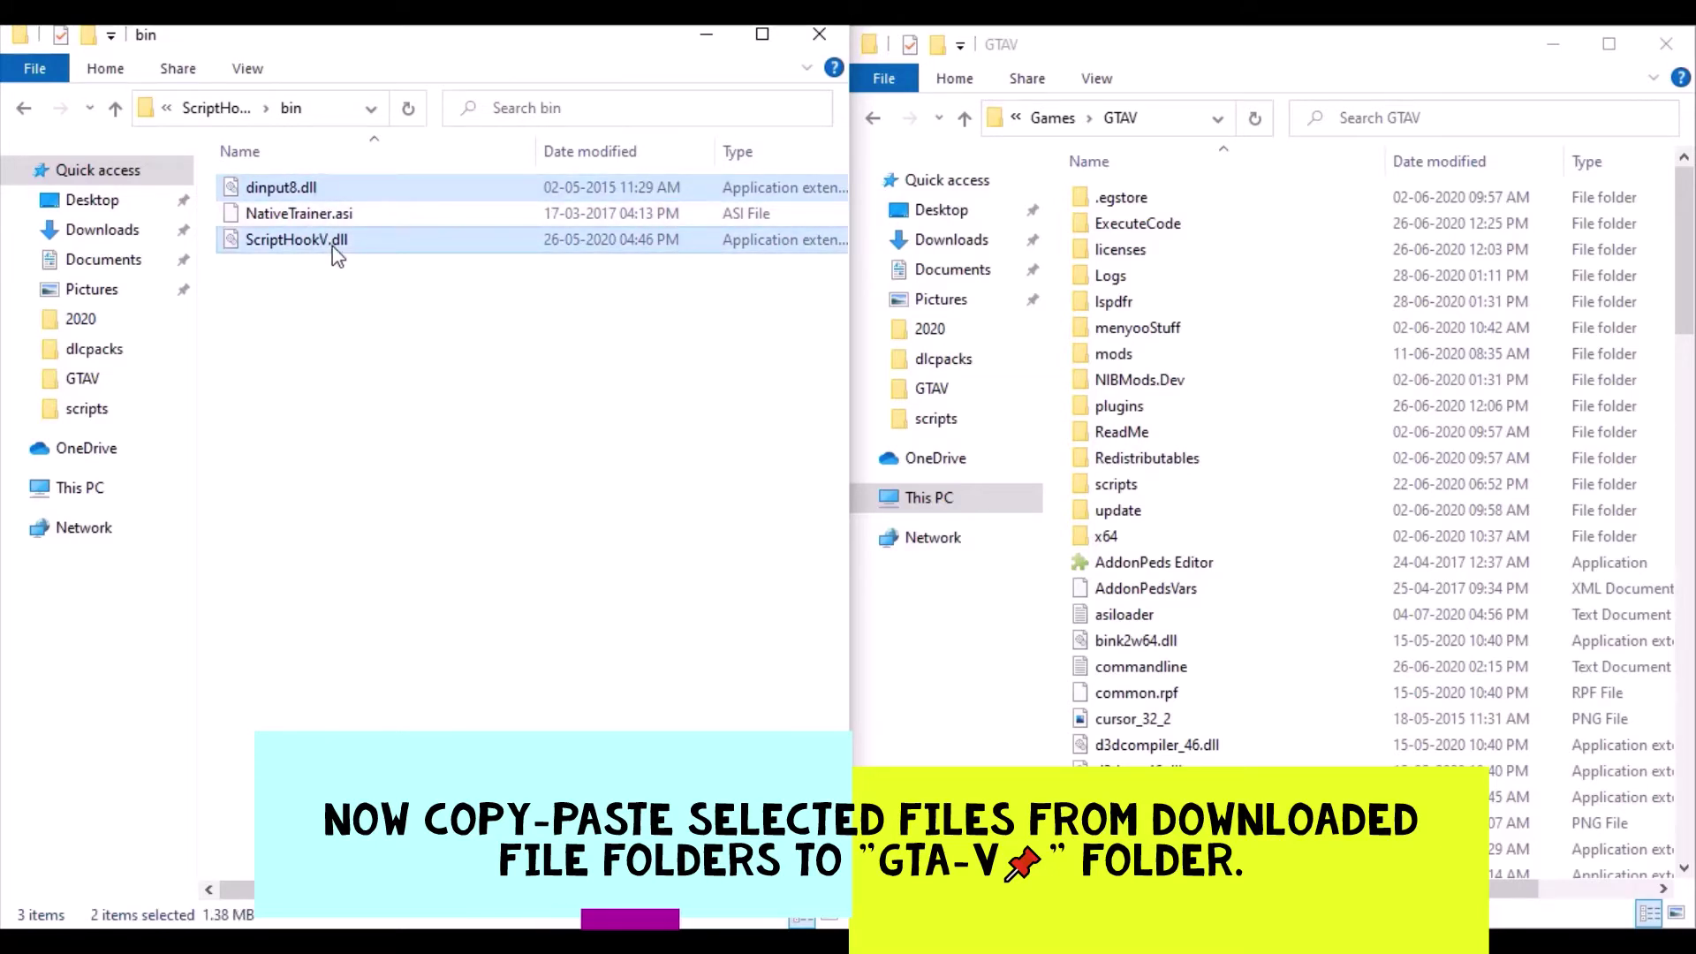
left_click_drag(332, 246, 1064, 383)
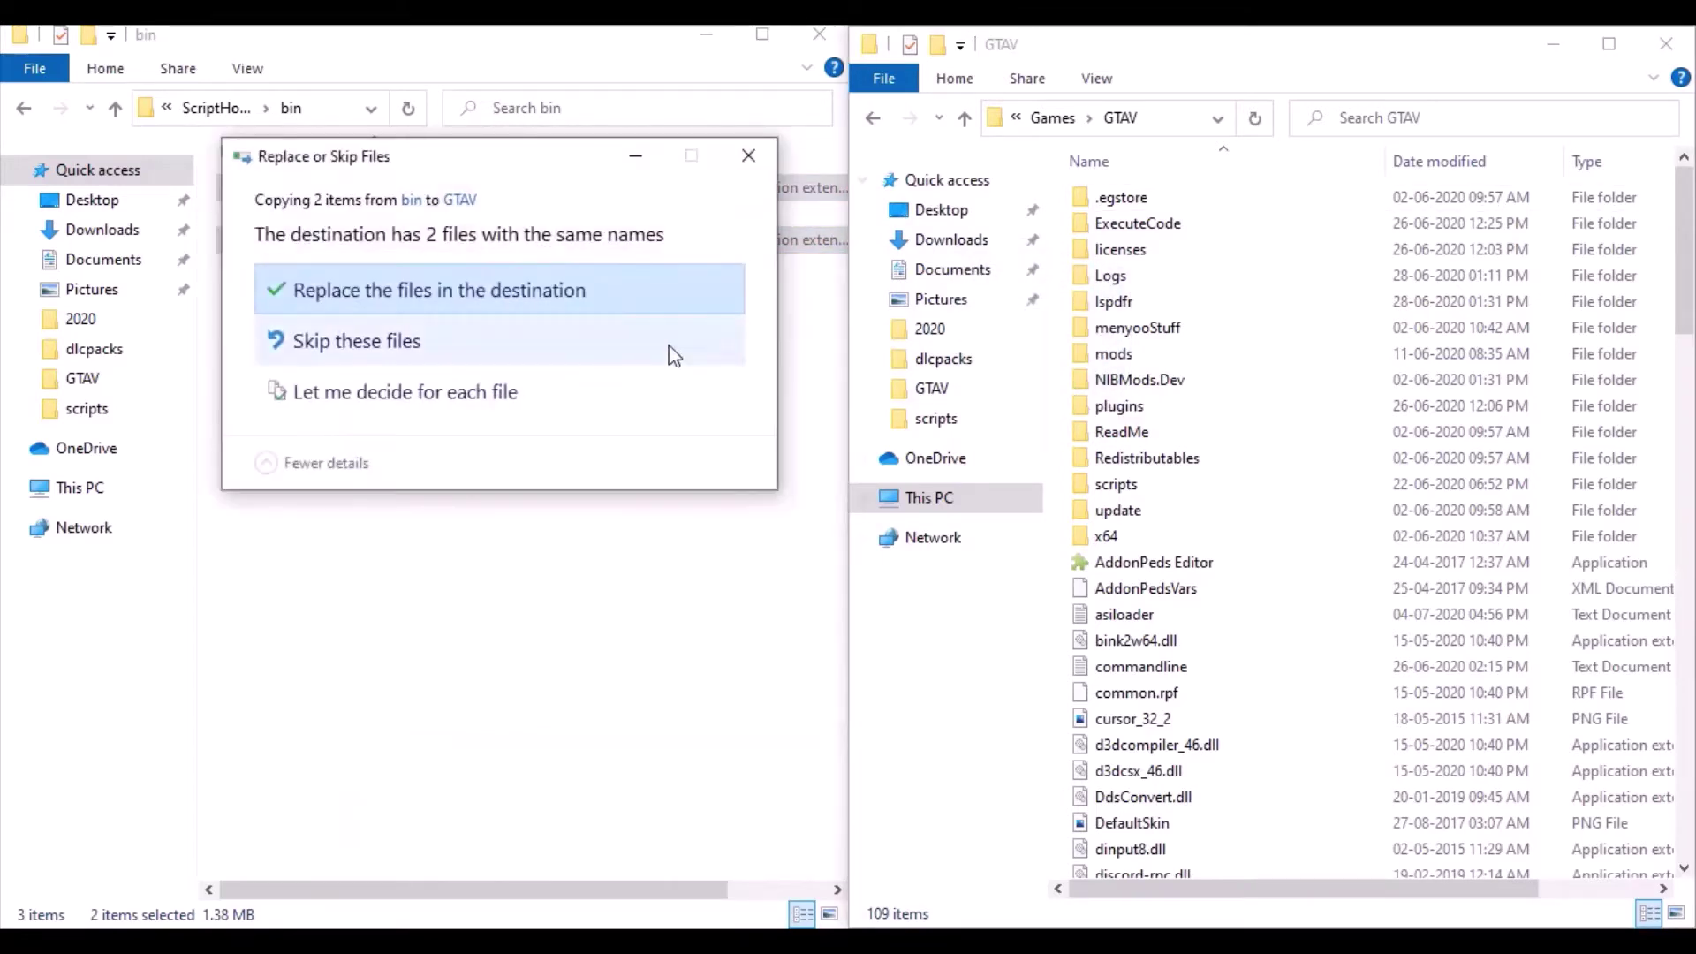
left_click(613, 280)
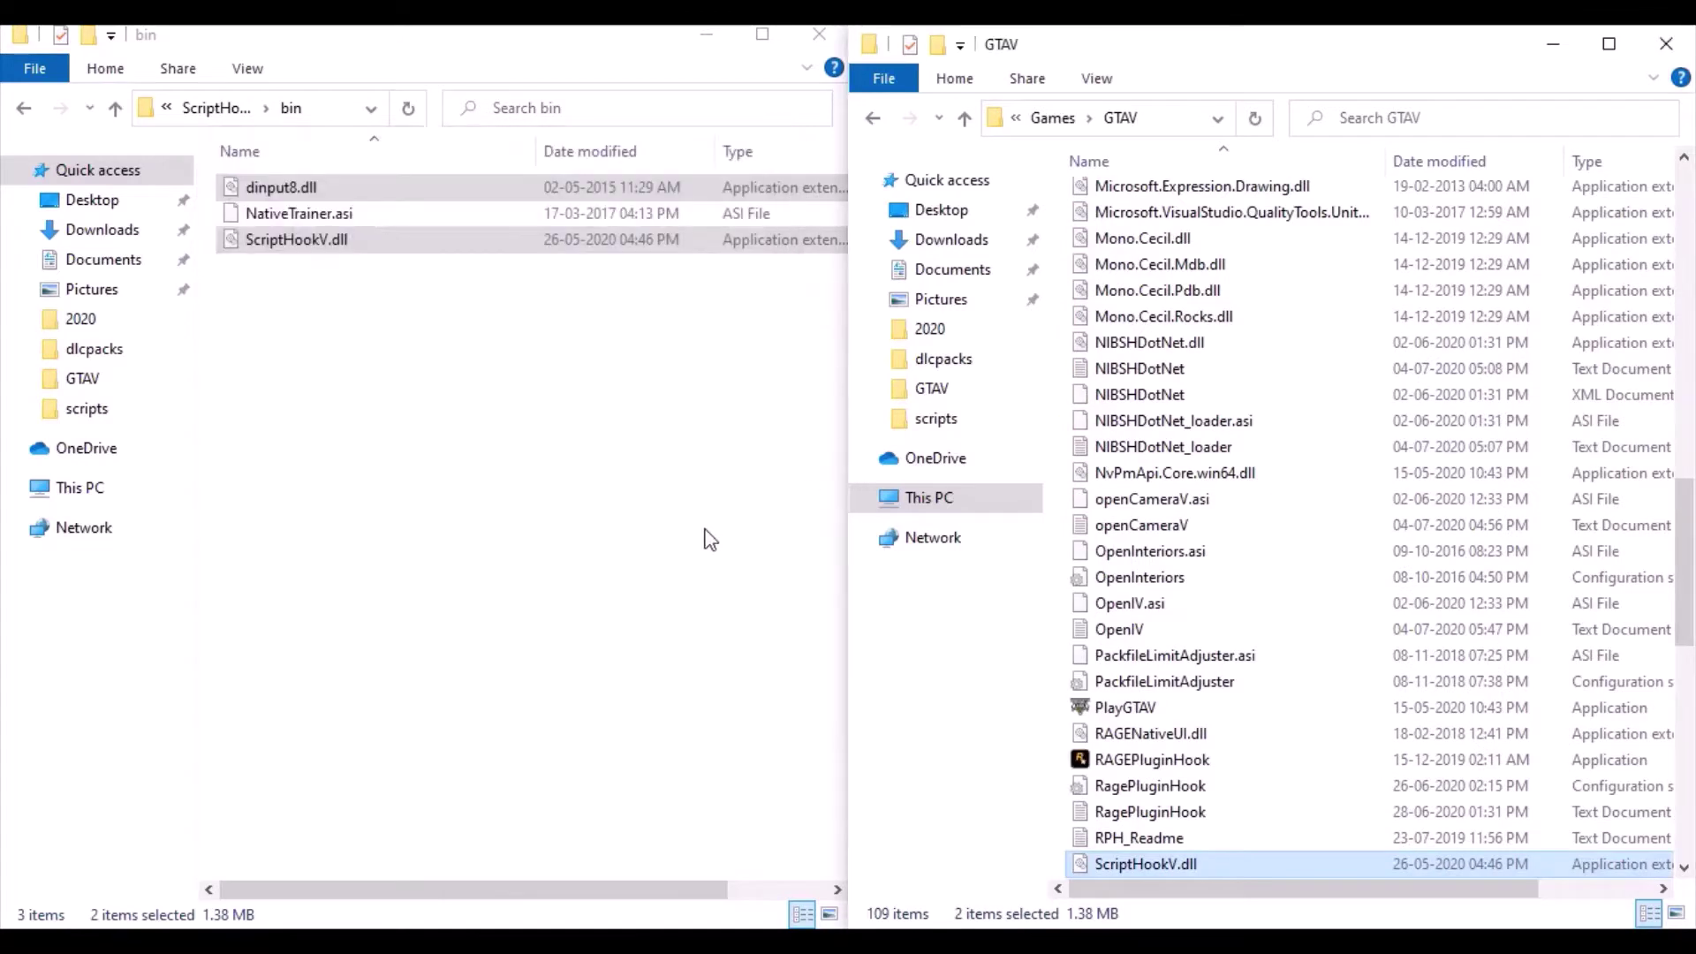
left_click(720, 409)
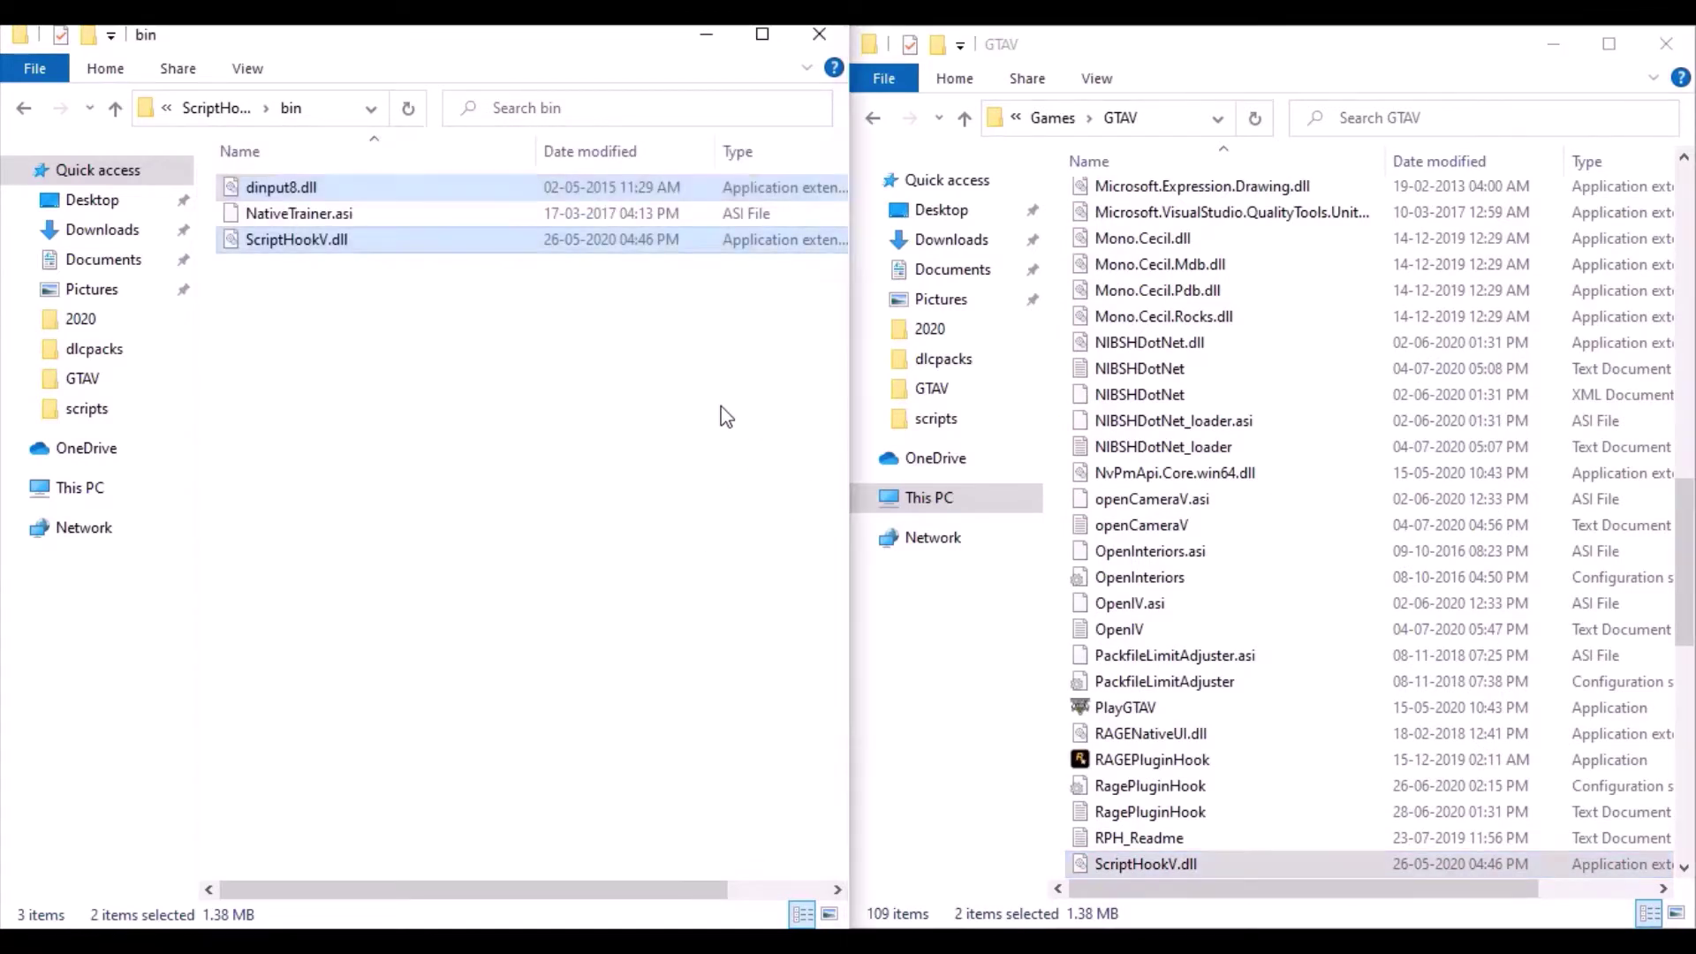
Copy ScriptHookVDotNet.asi, ScriptHookVDotNet2.dll and ScriptHookVDotNet3.dll from the extracted ScriptHookVDotNet folder into the GTAV folder, replacing the existing files.
left_click(24, 108)
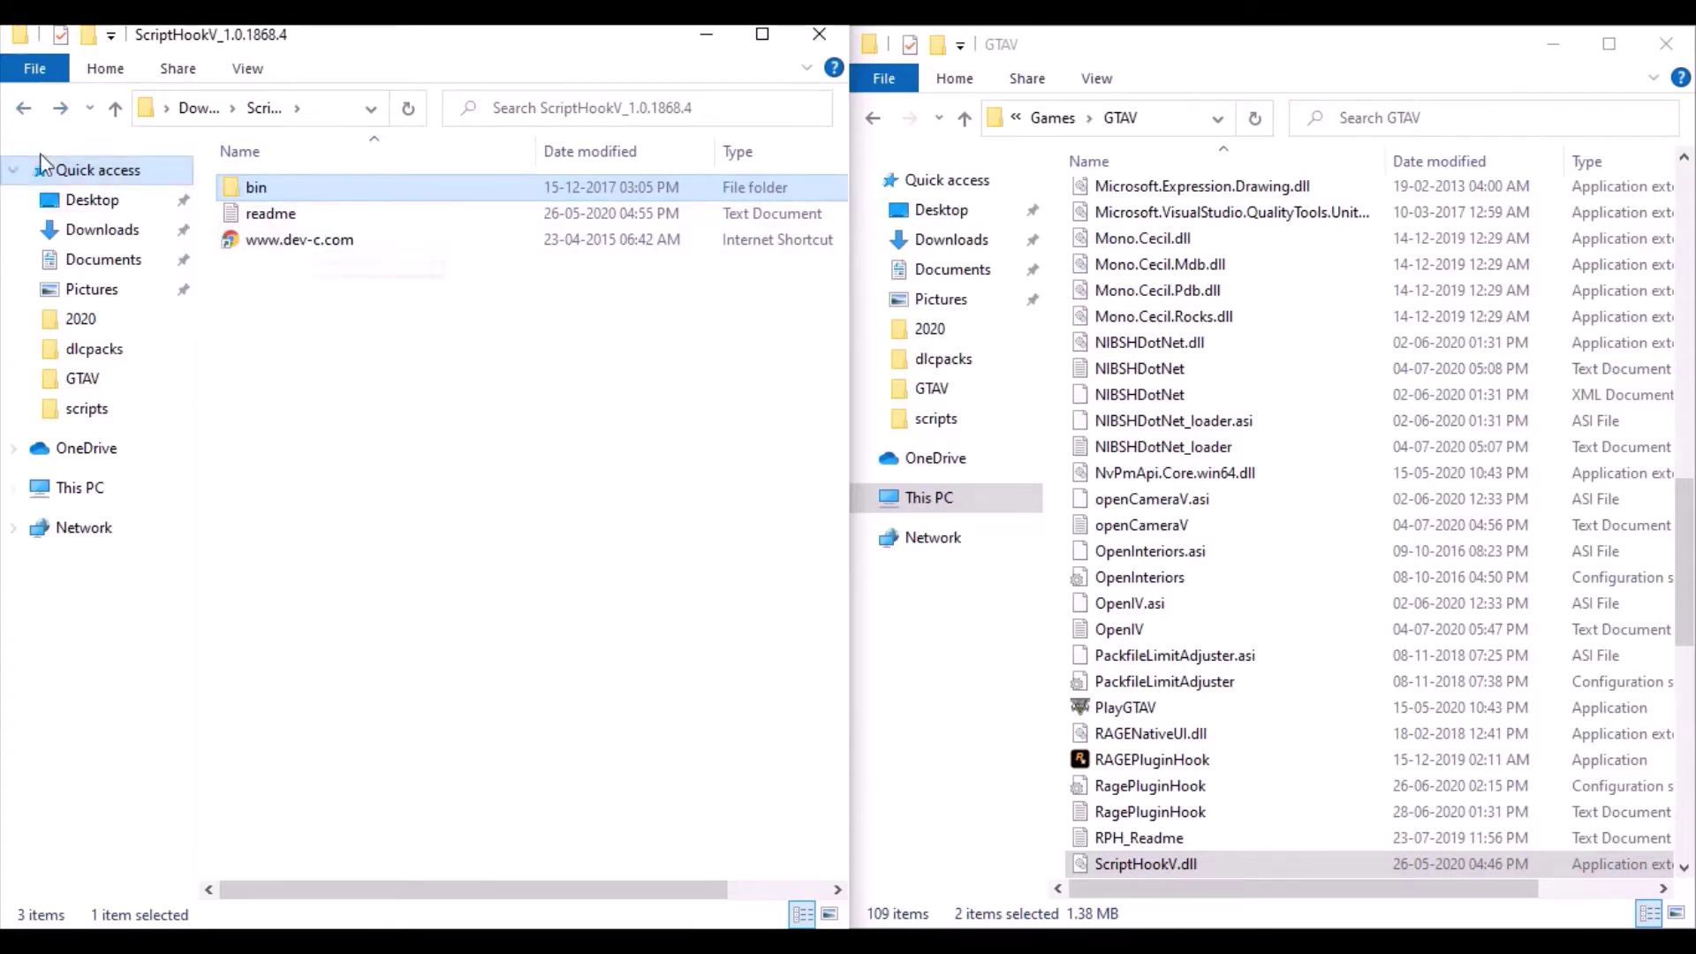
left_click(24, 110)
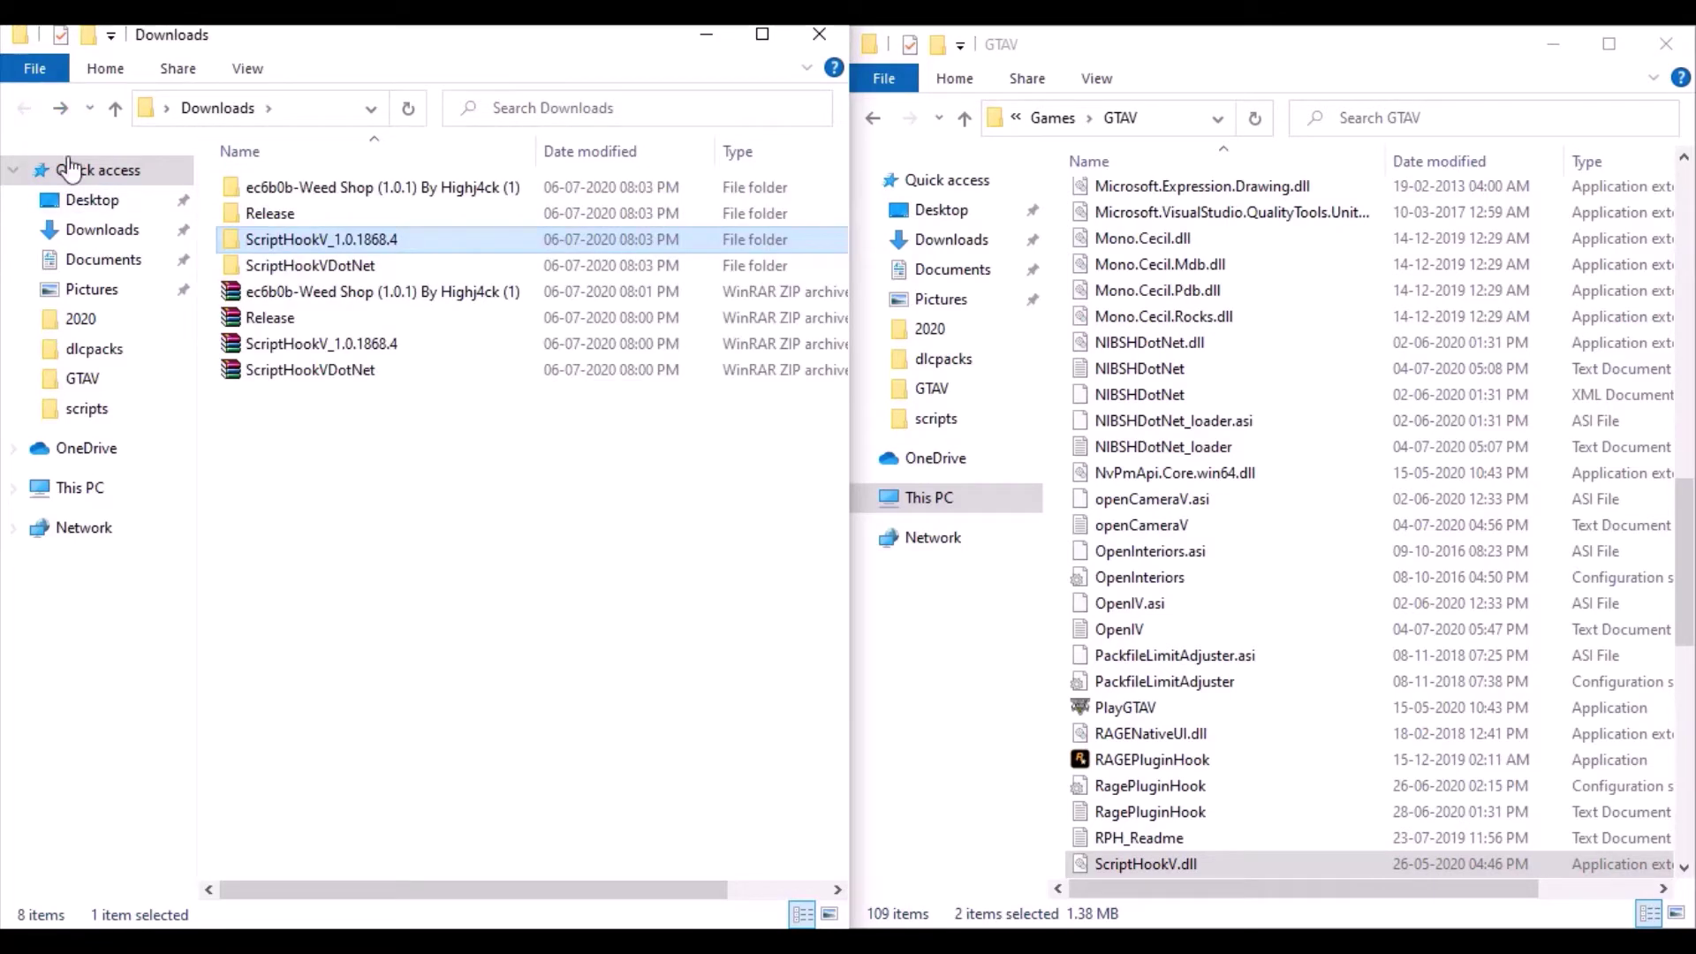
left_click(341, 447)
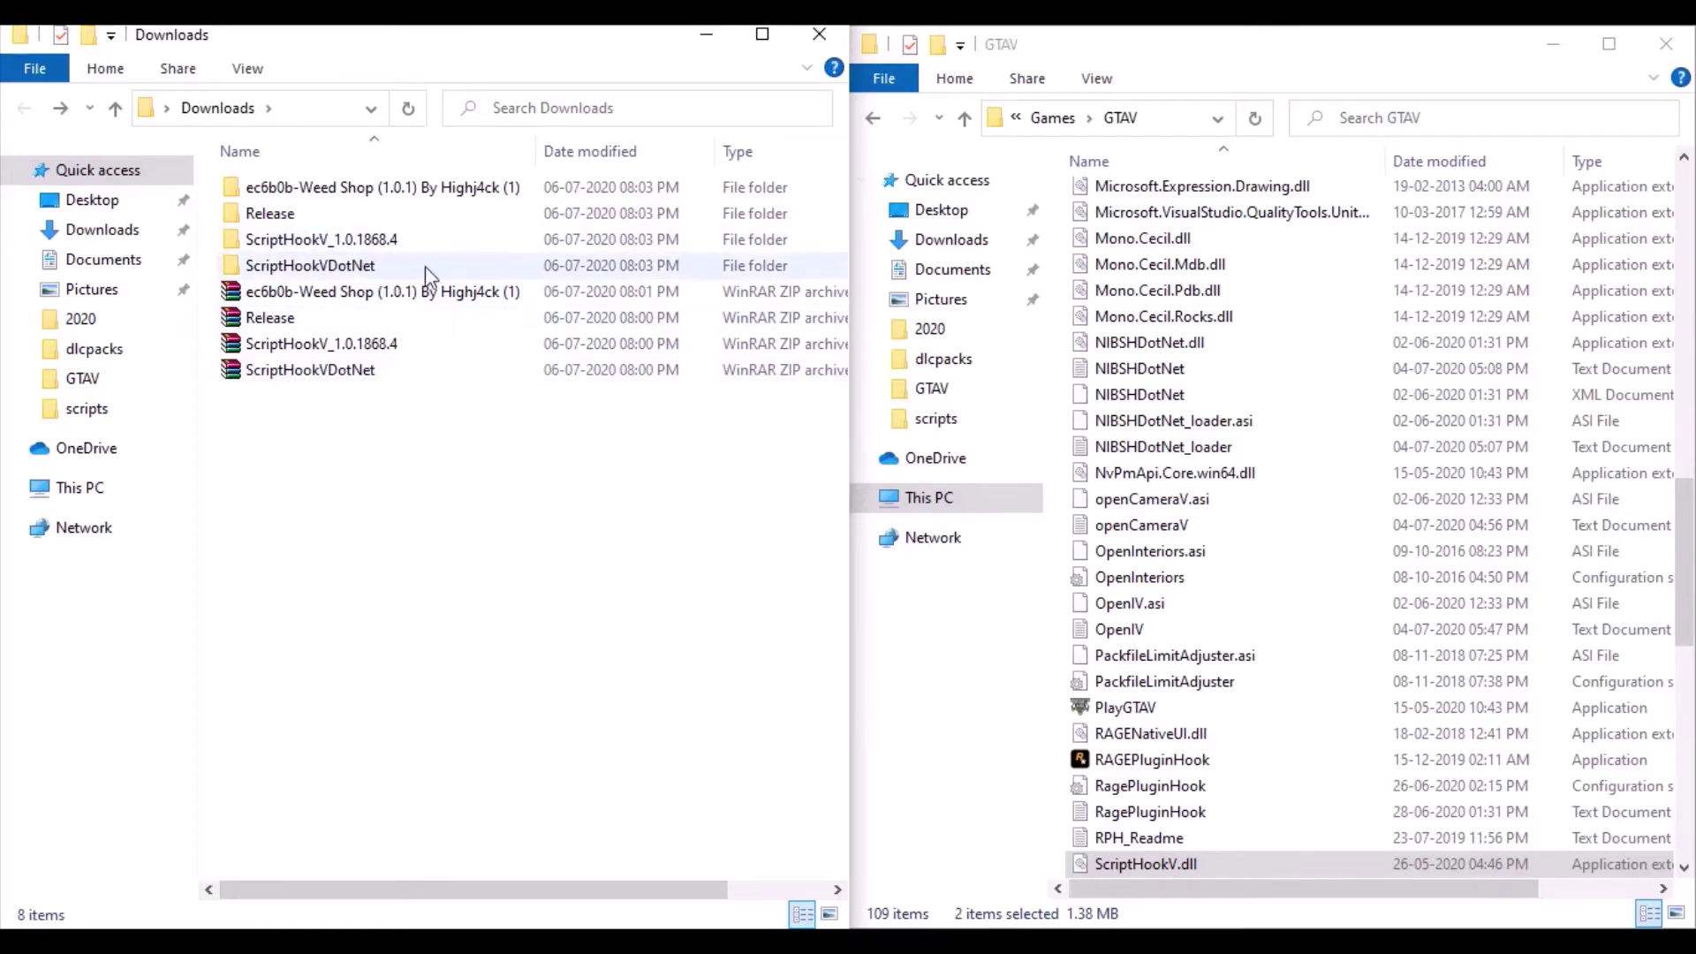
left_click(375, 267)
double_click(375, 267)
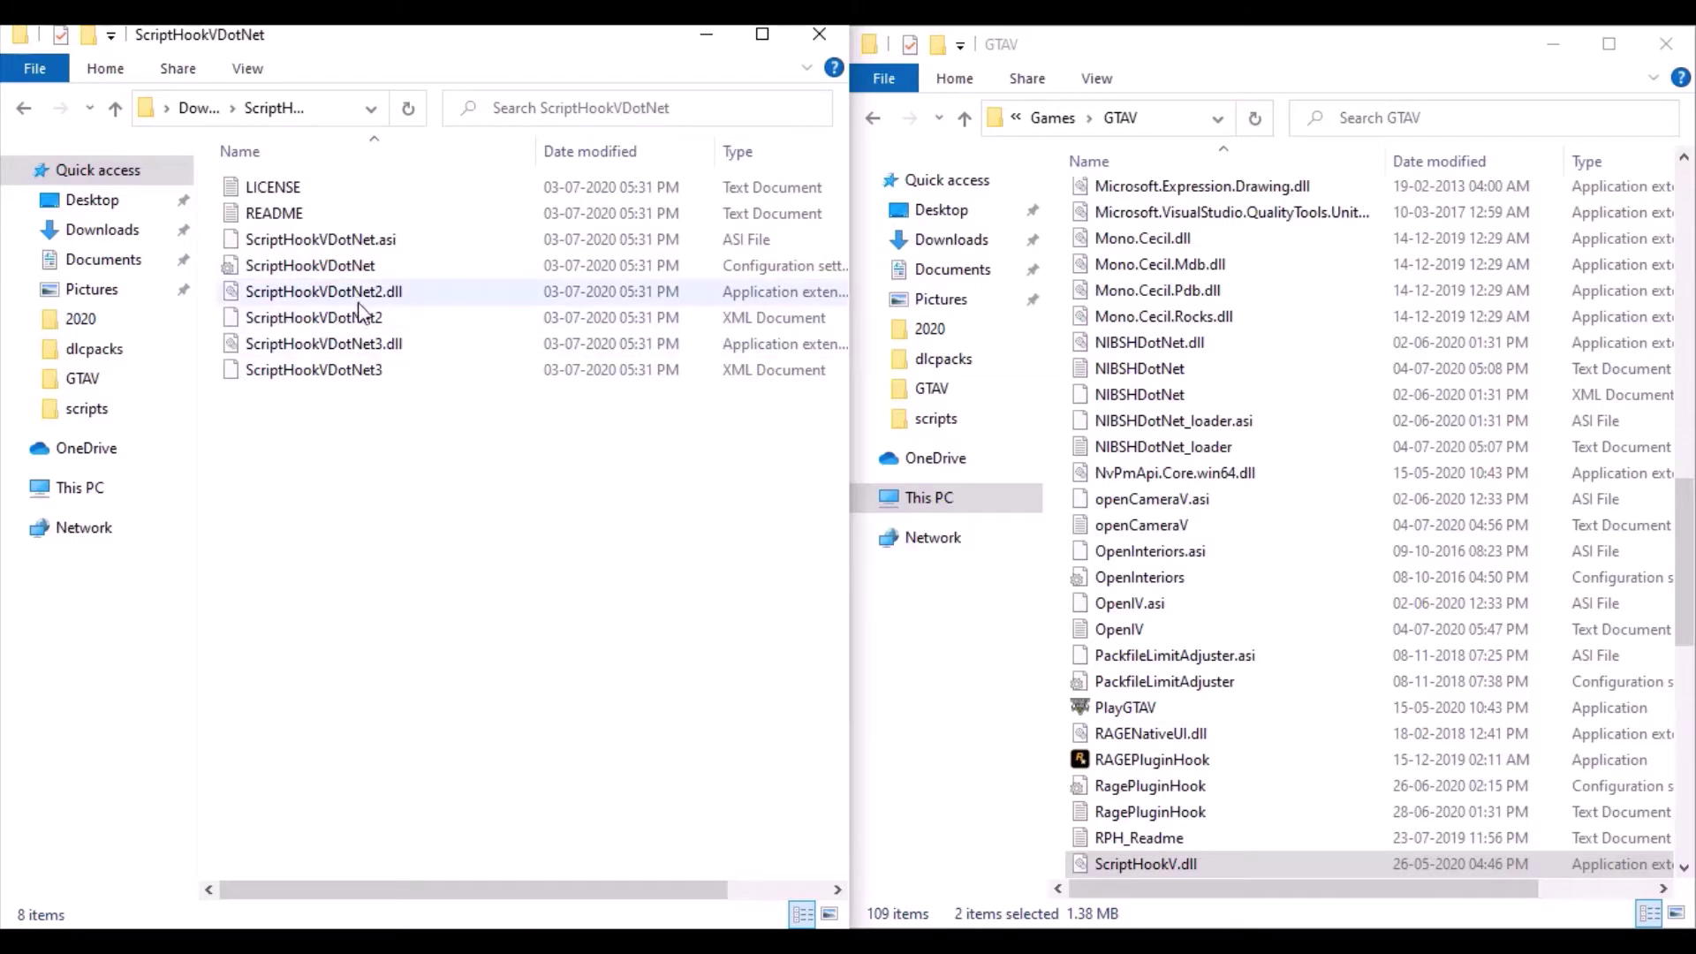
left_click(352, 248)
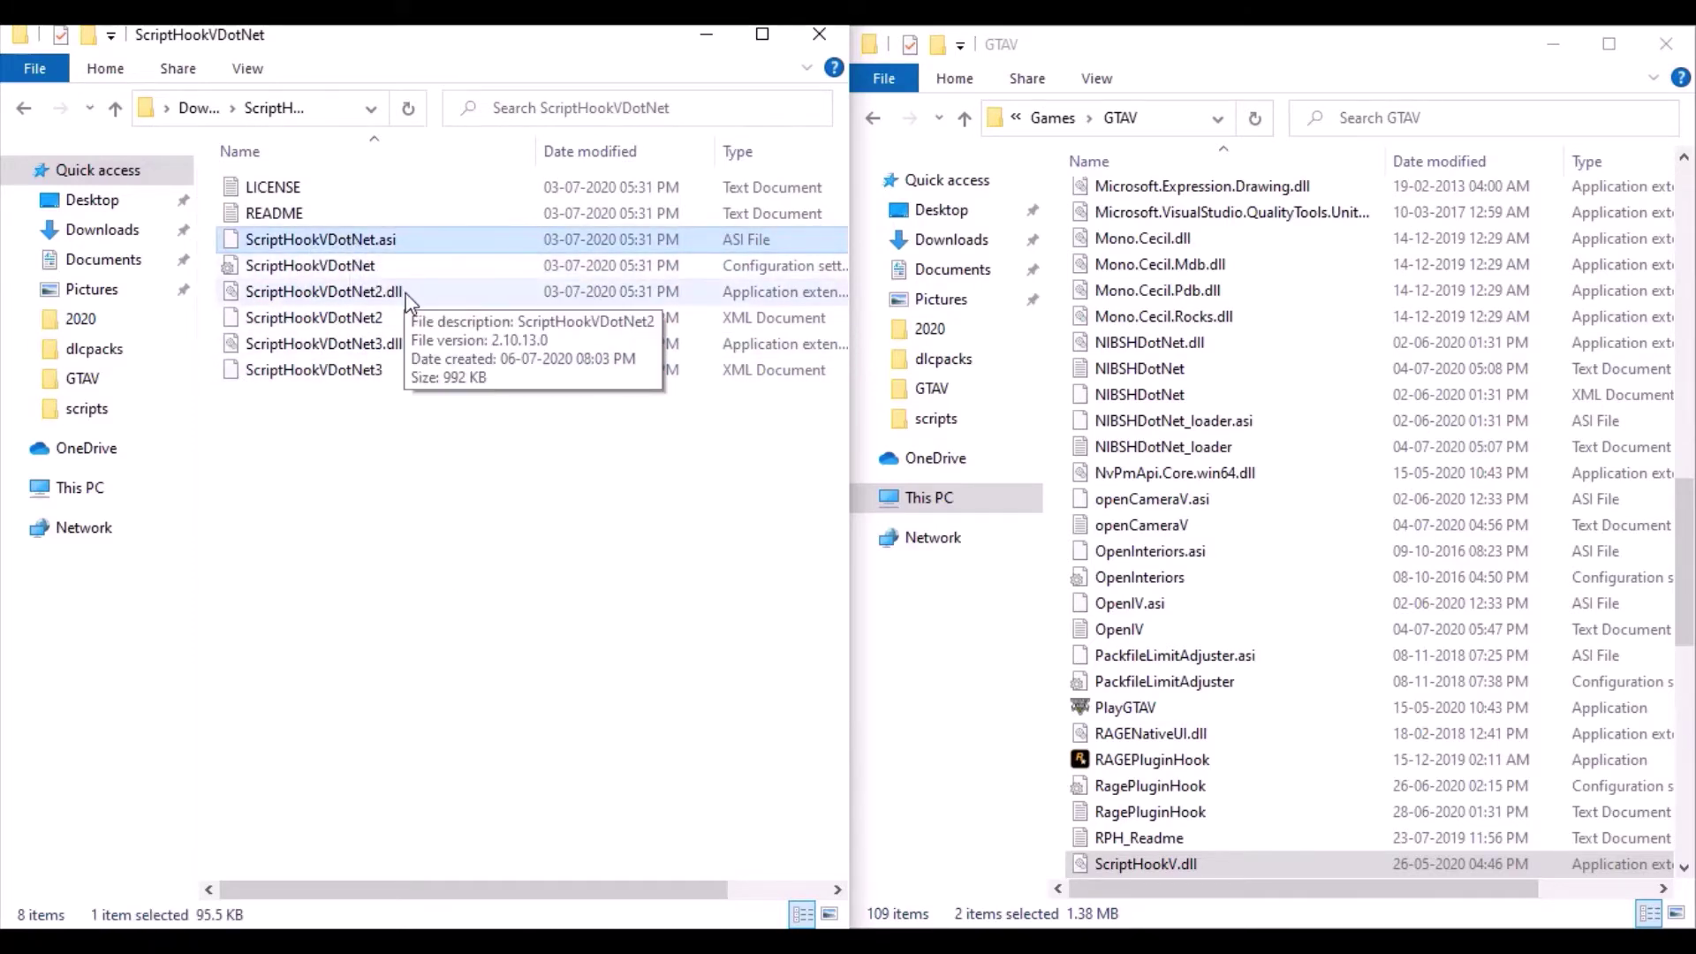
left_click(353, 292, "ctrl")
left_click(430, 346, "ctrl")
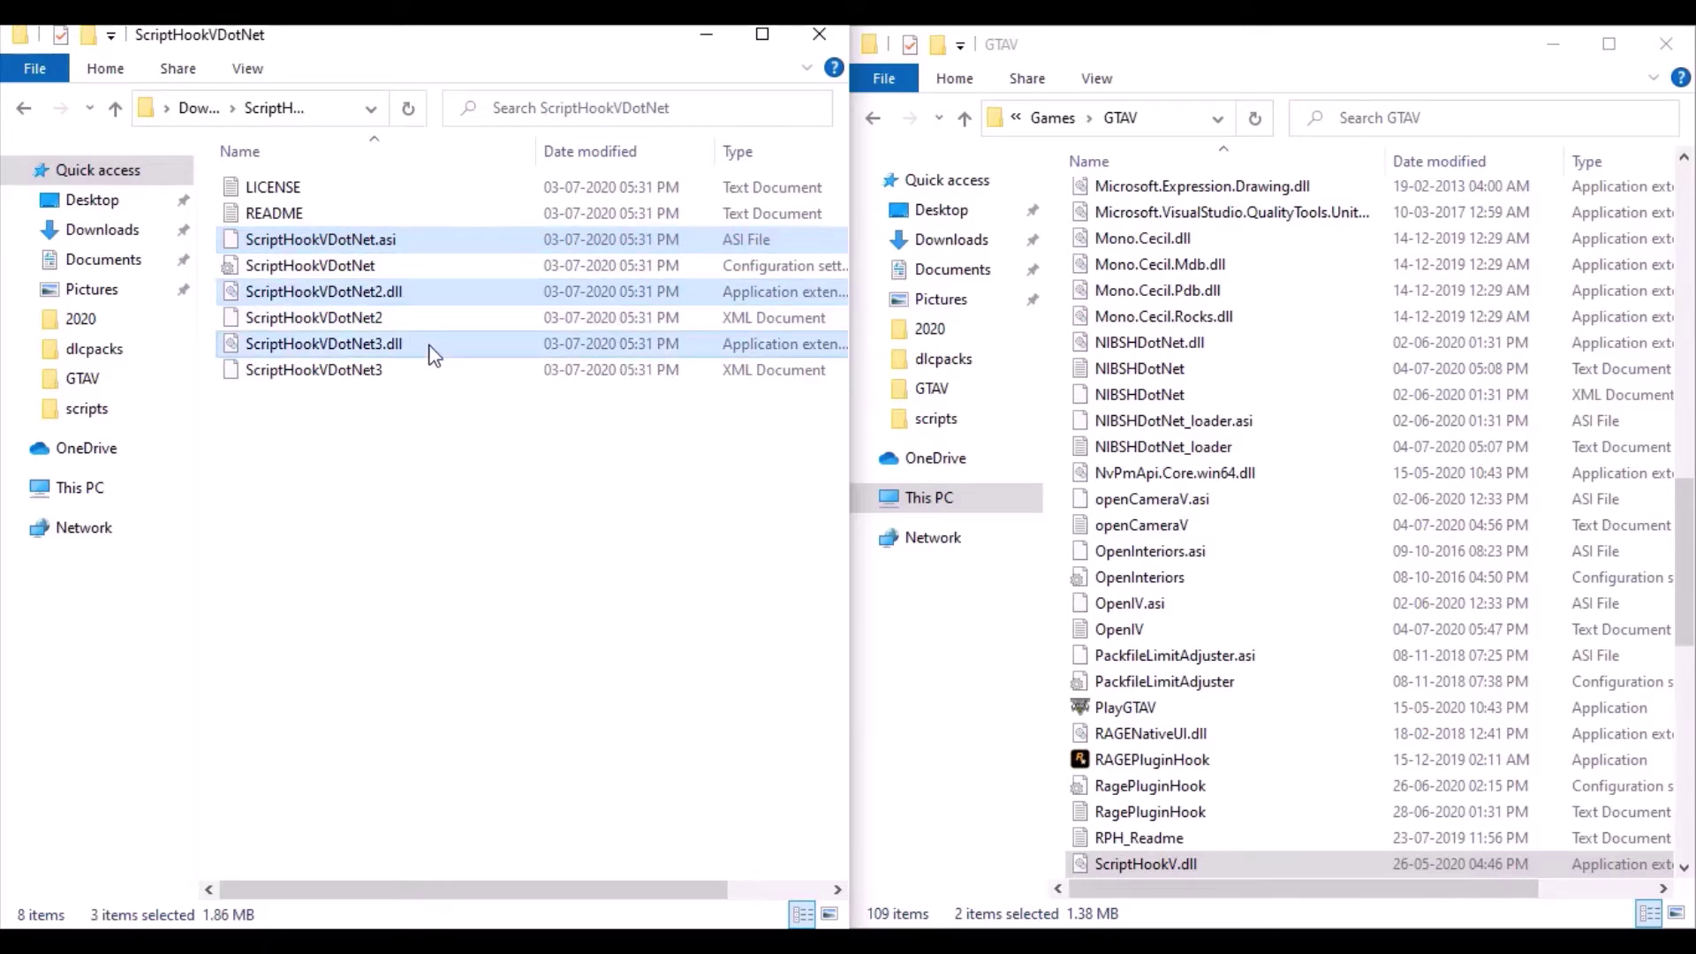
left_click_drag(433, 353, 1066, 461)
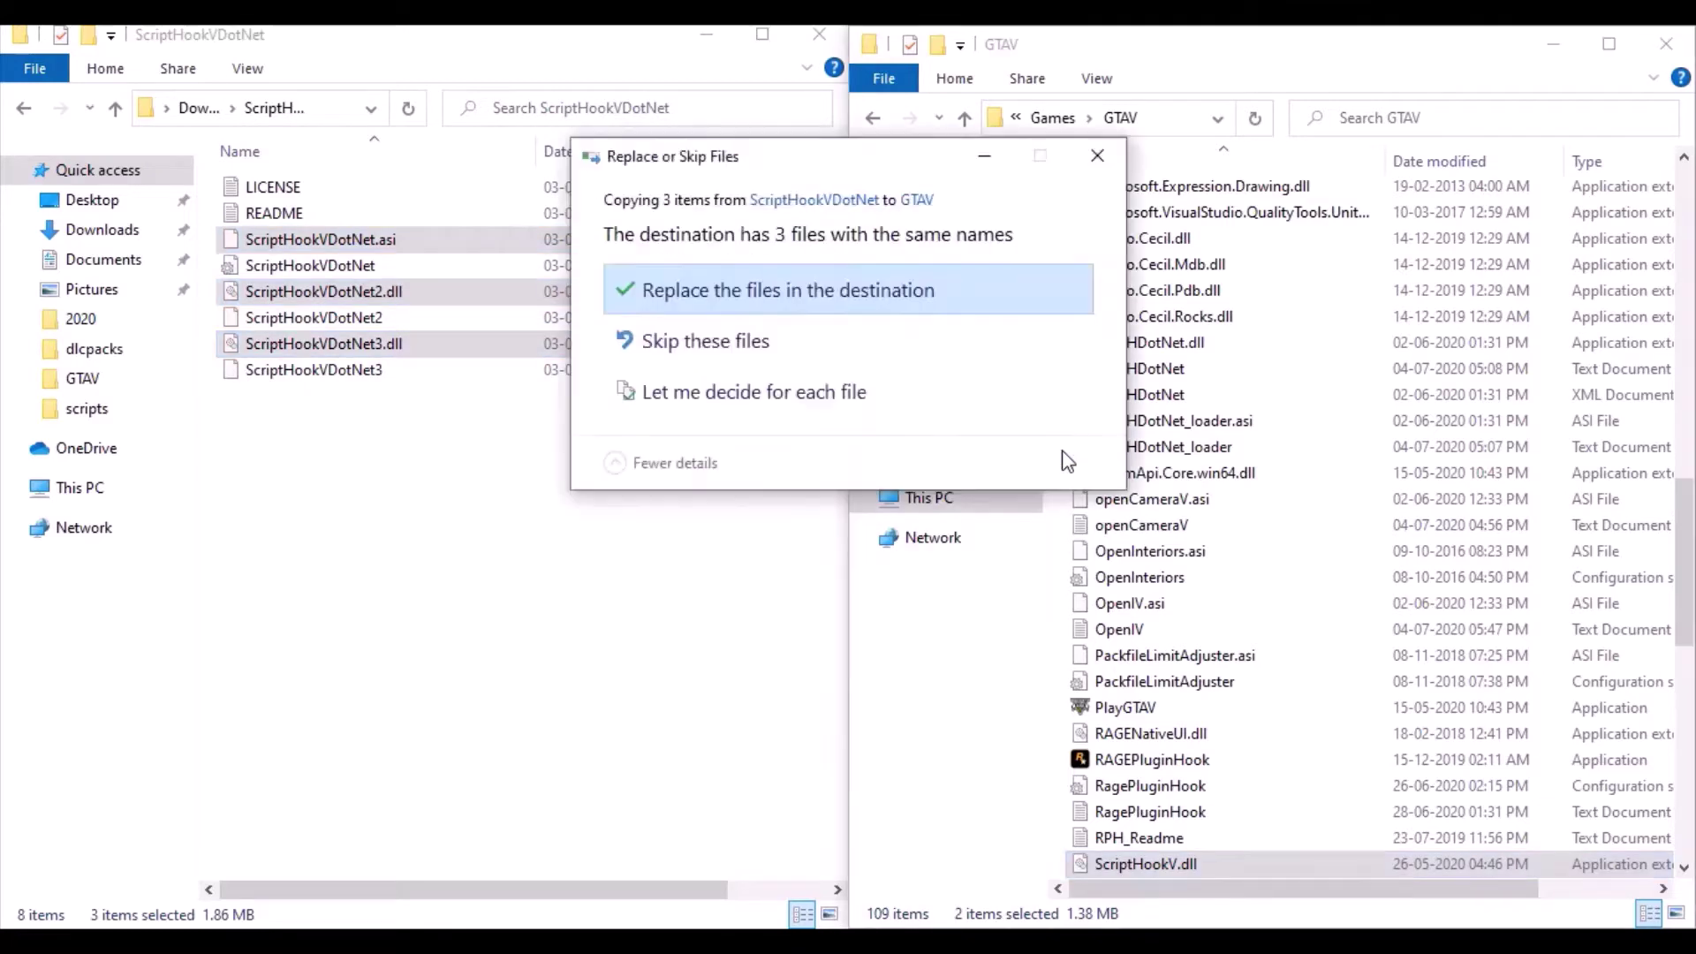
left_click(887, 292)
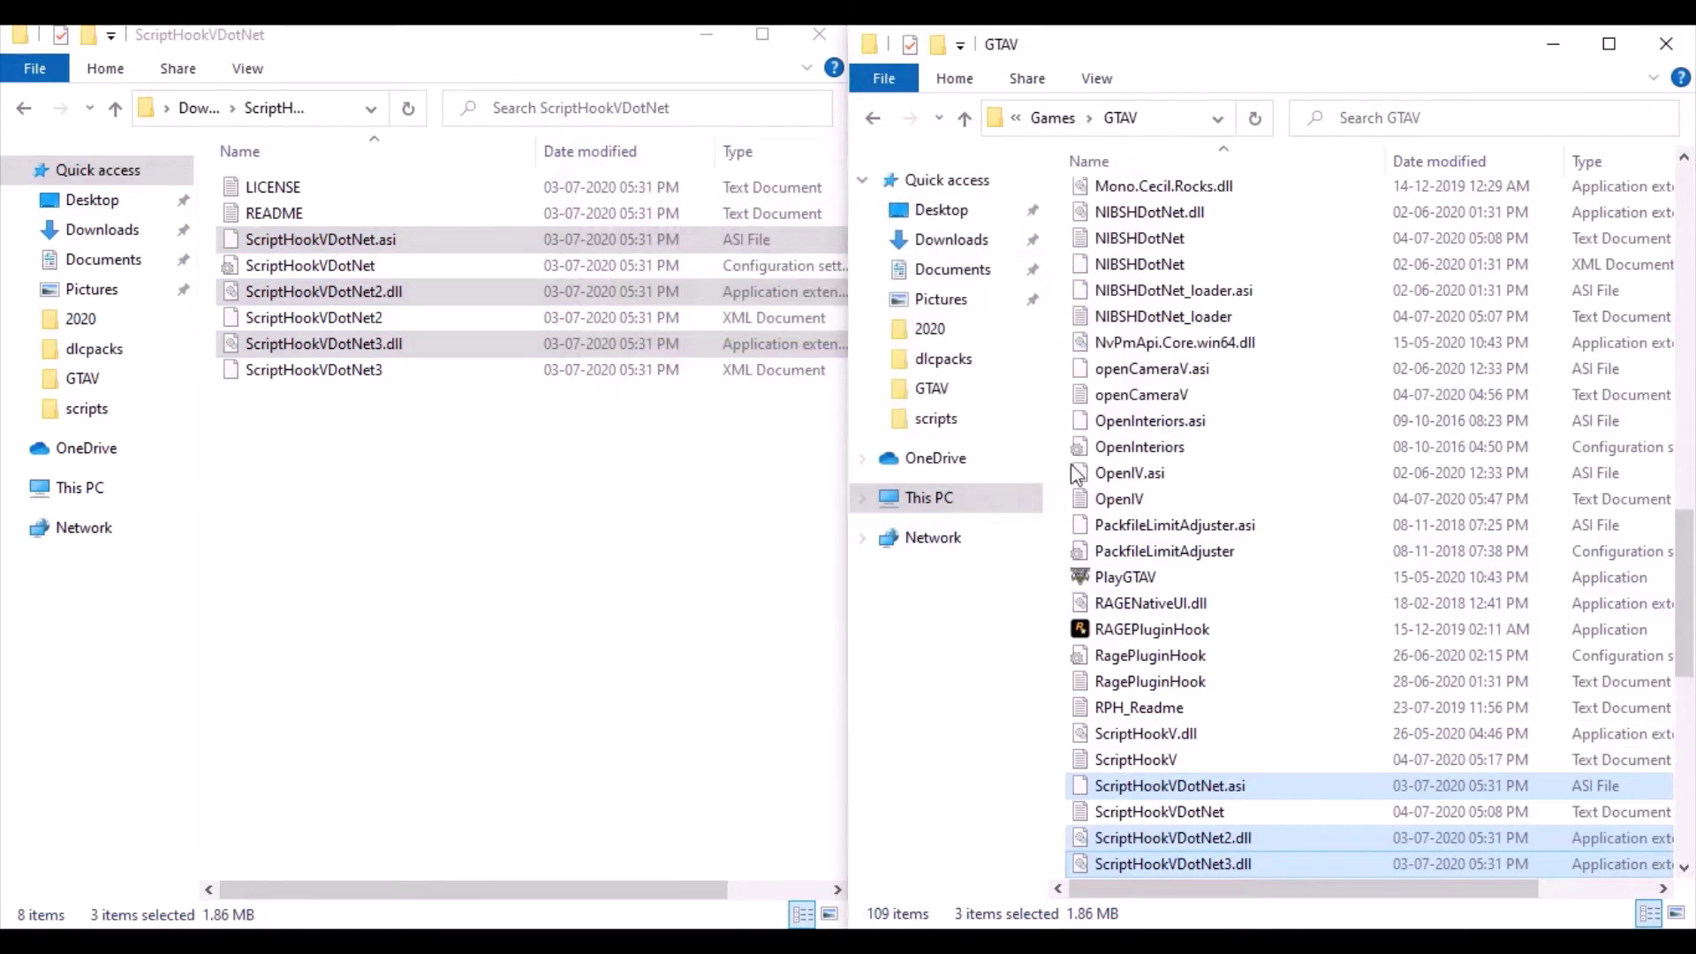
Copy NativeUI.dll from the extracted Release folder into the scripts folder inside GTAV, replacing the existing file.
left_click(1064, 472)
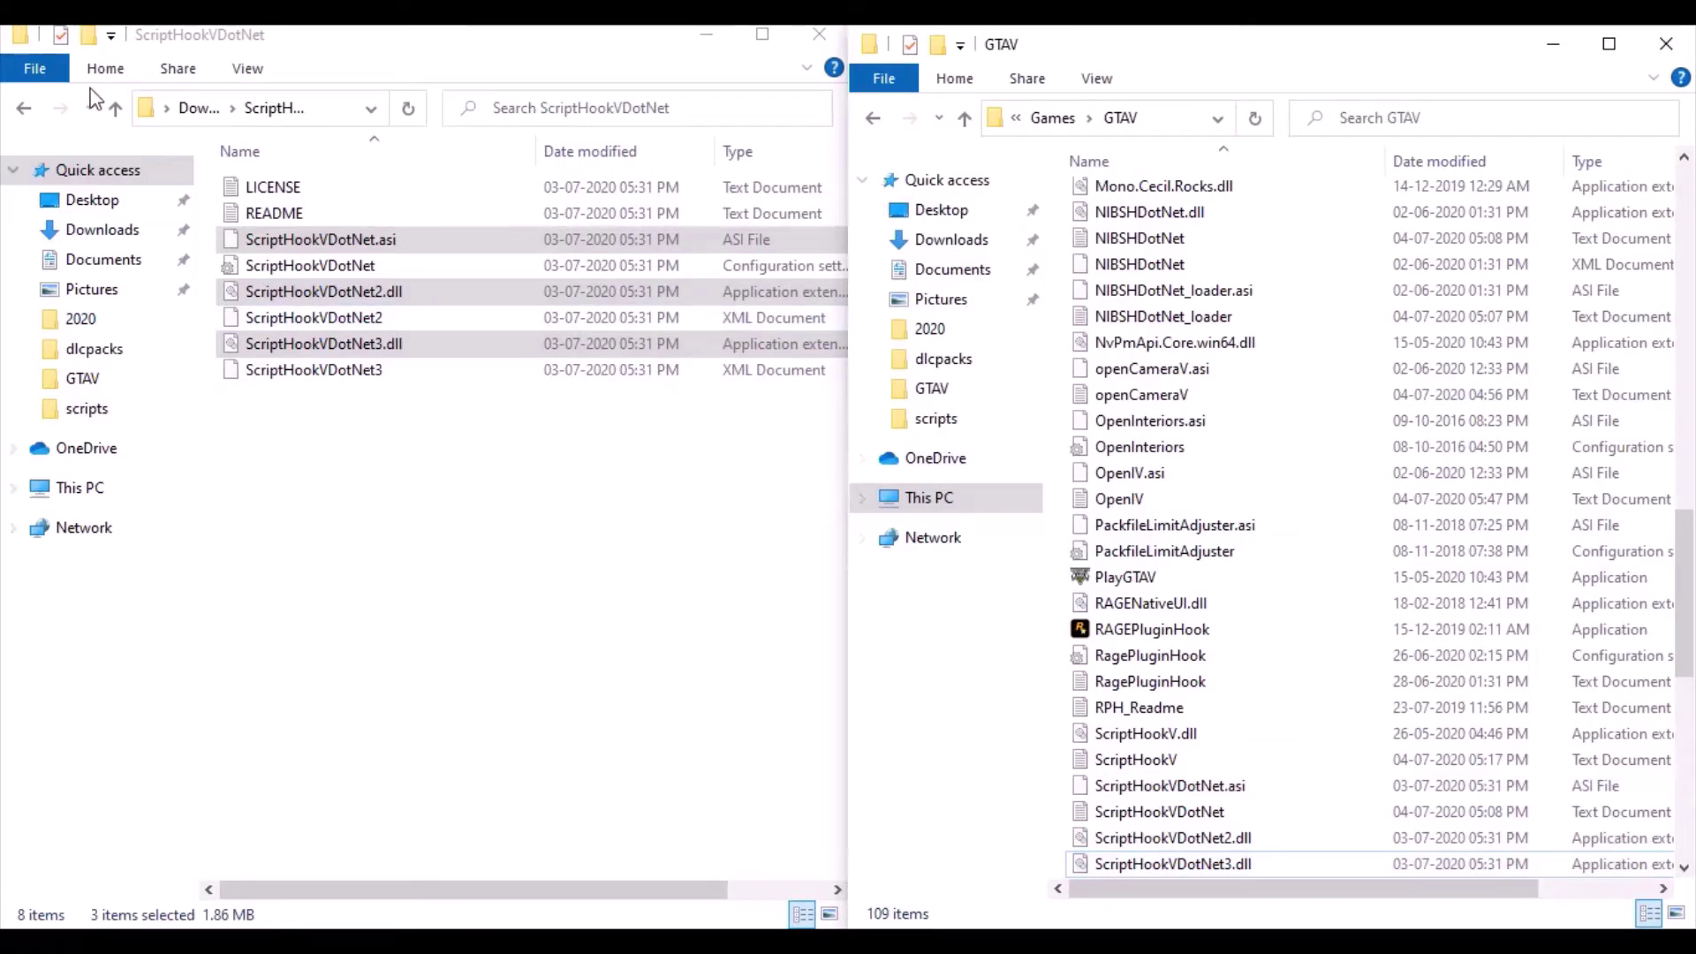
left_click(22, 109)
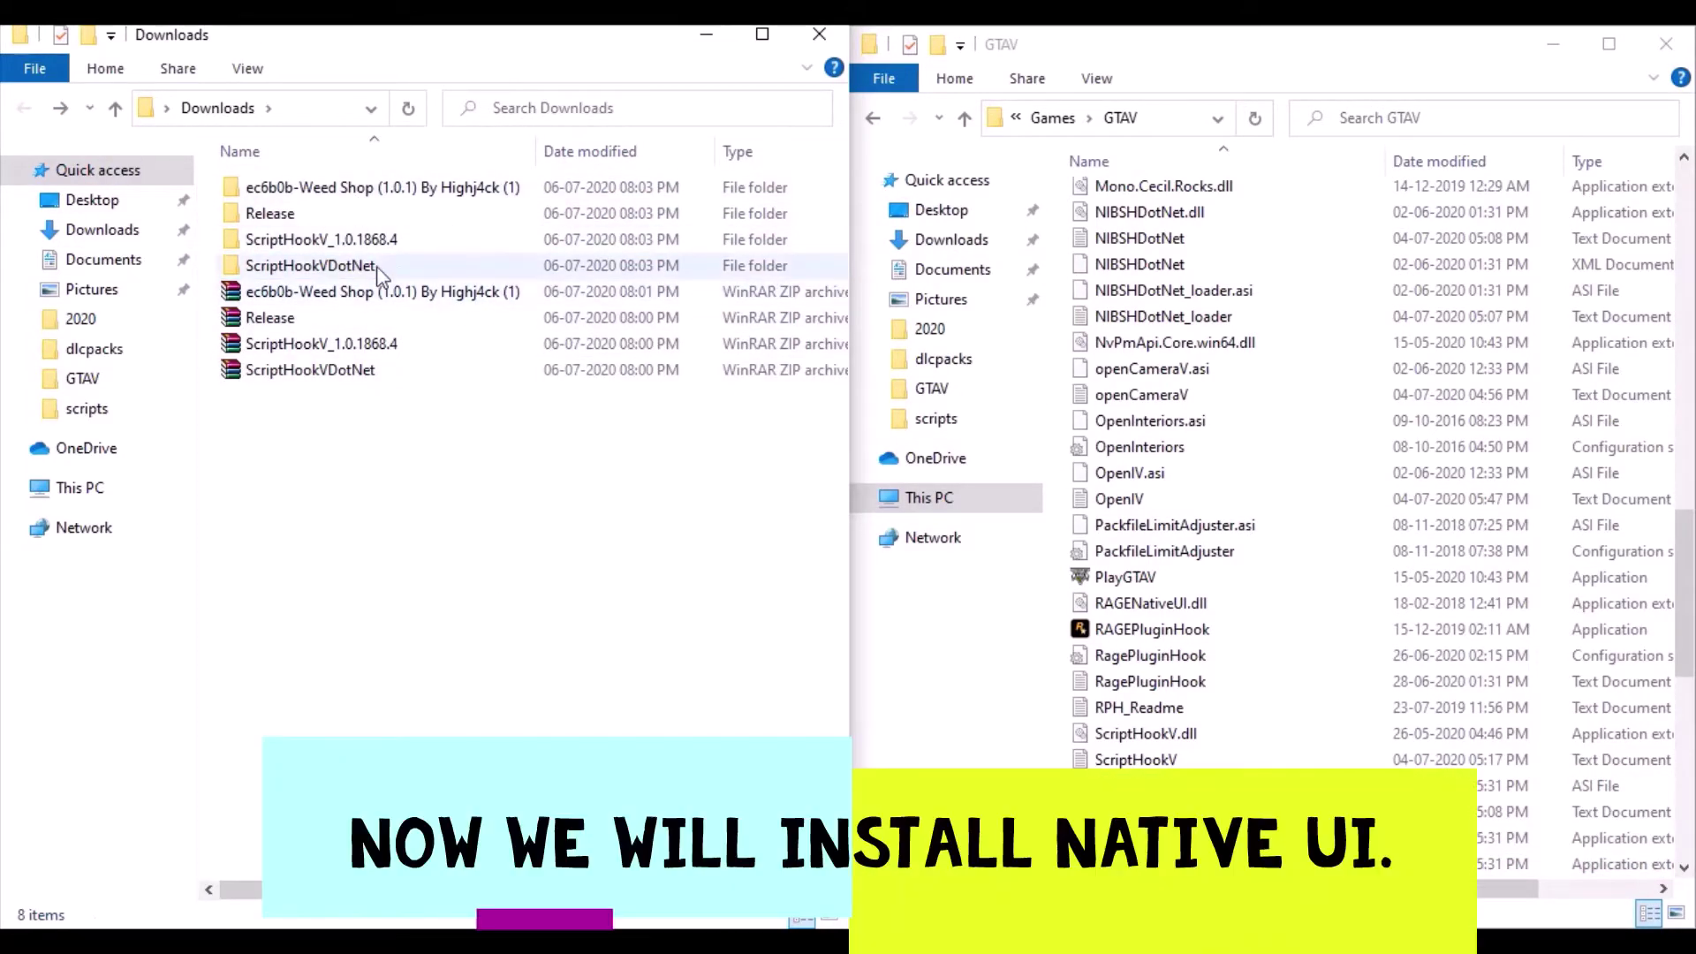
scroll(1223, 583, "up", 4)
scroll(1221, 579, "up", 12)
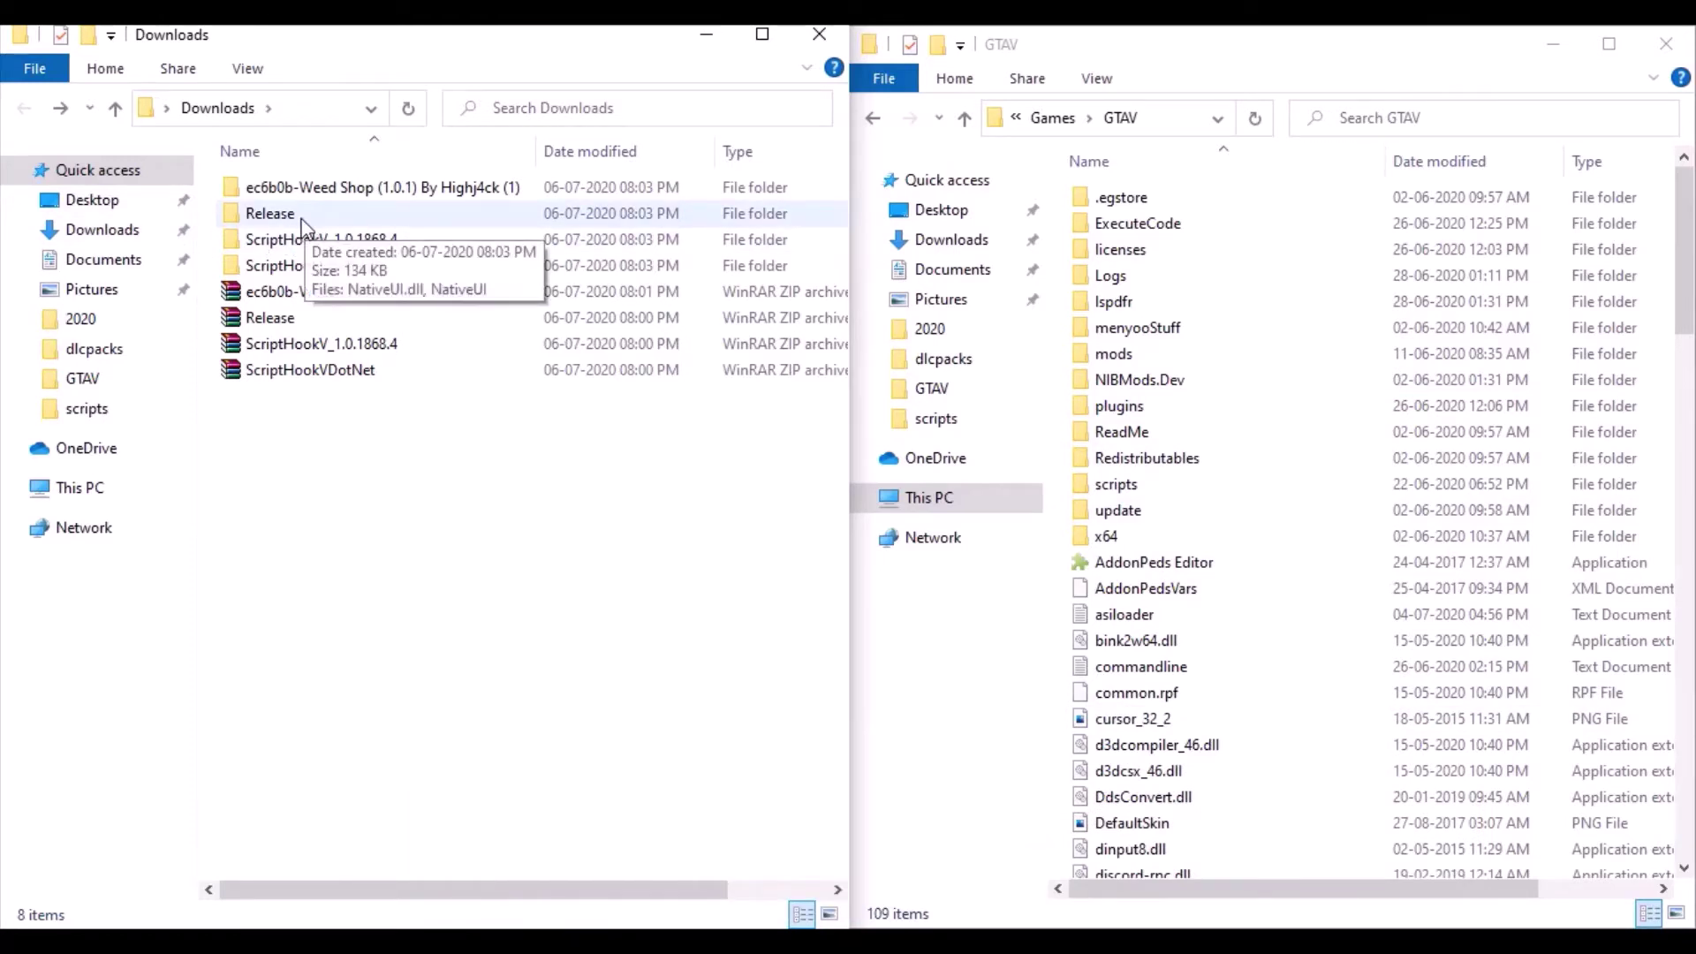
double_click(303, 222)
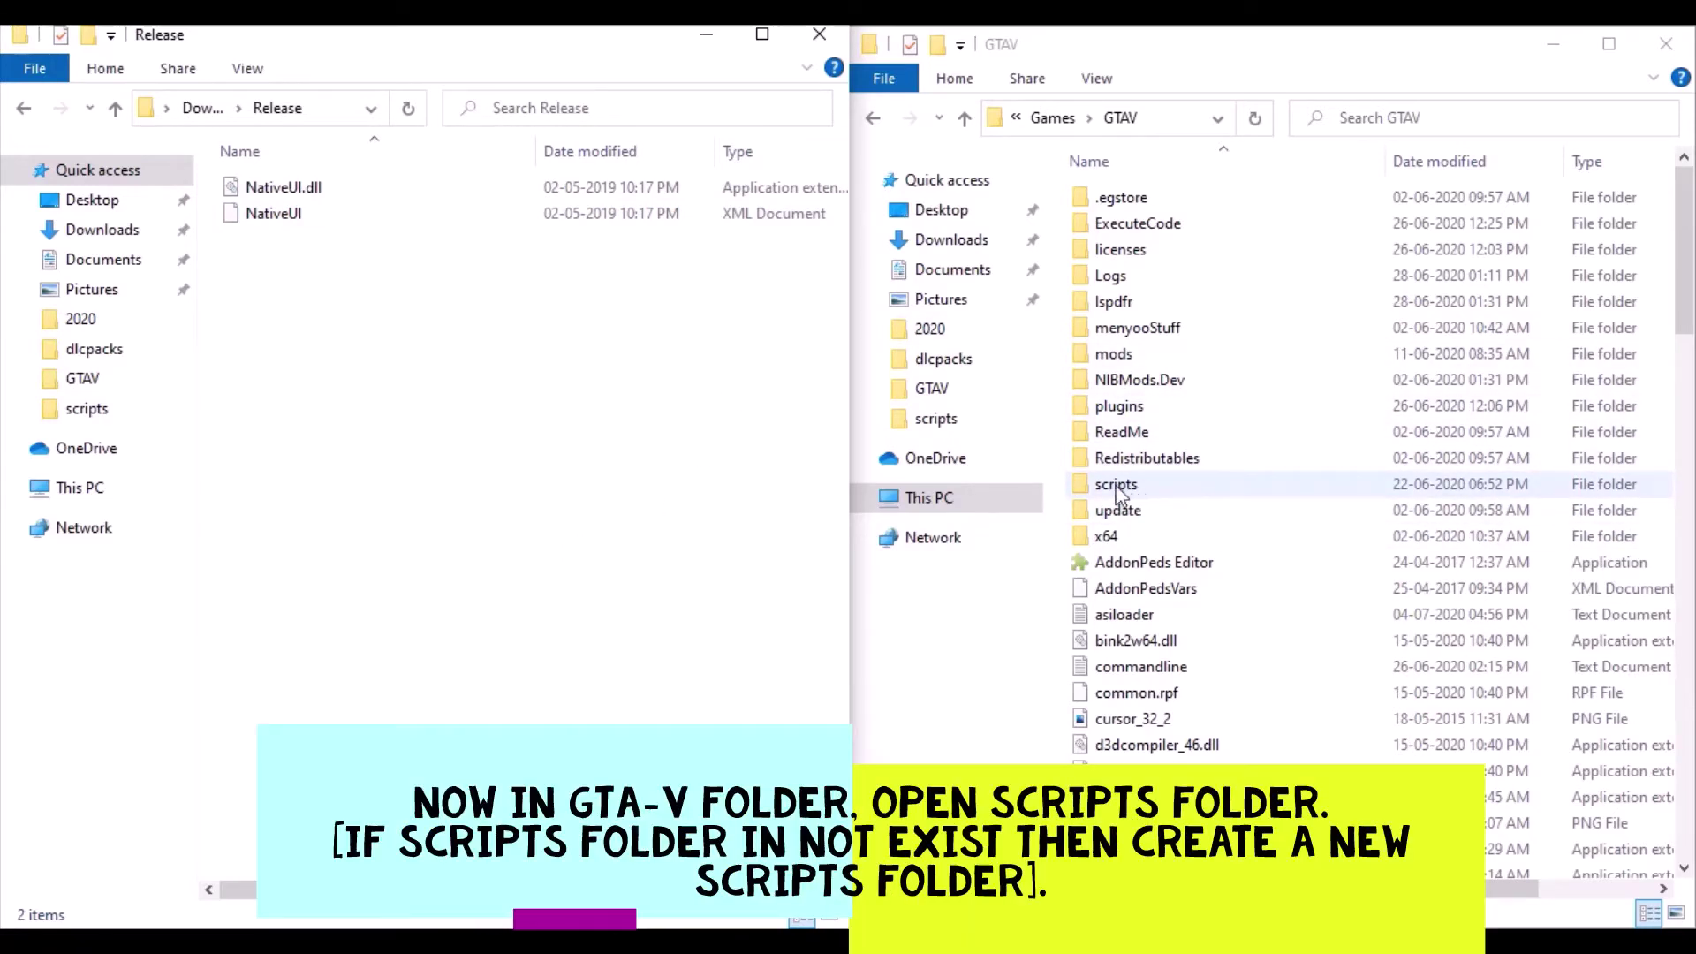
double_click(1115, 485)
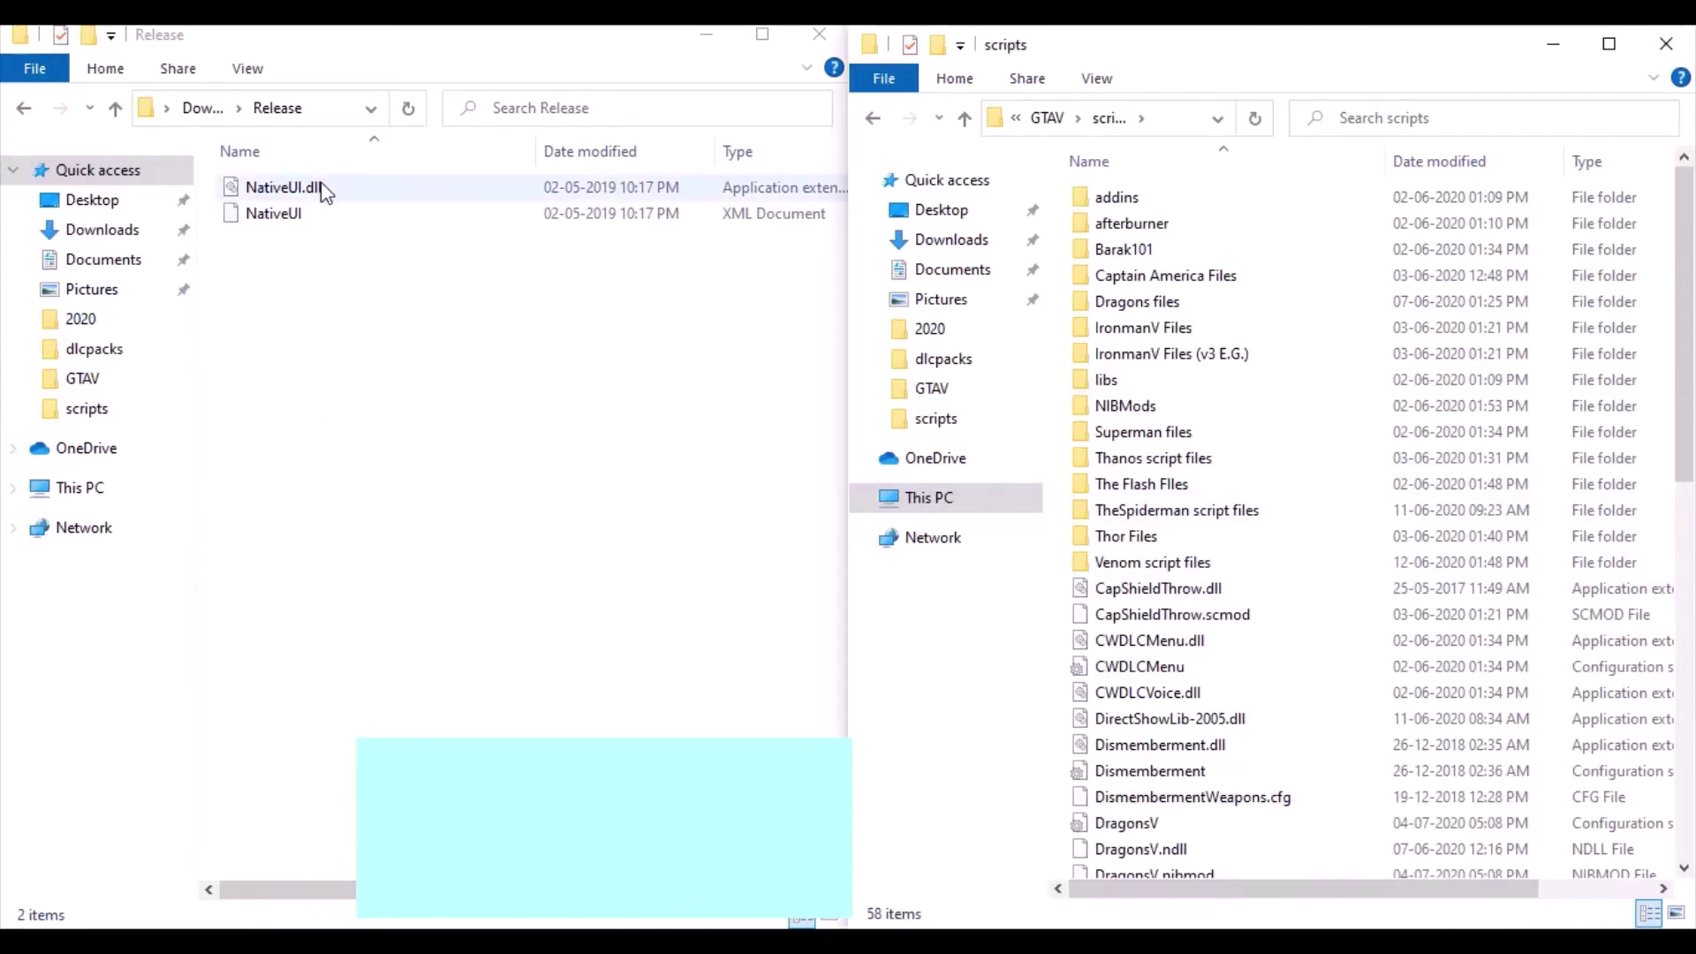
left_click(326, 193)
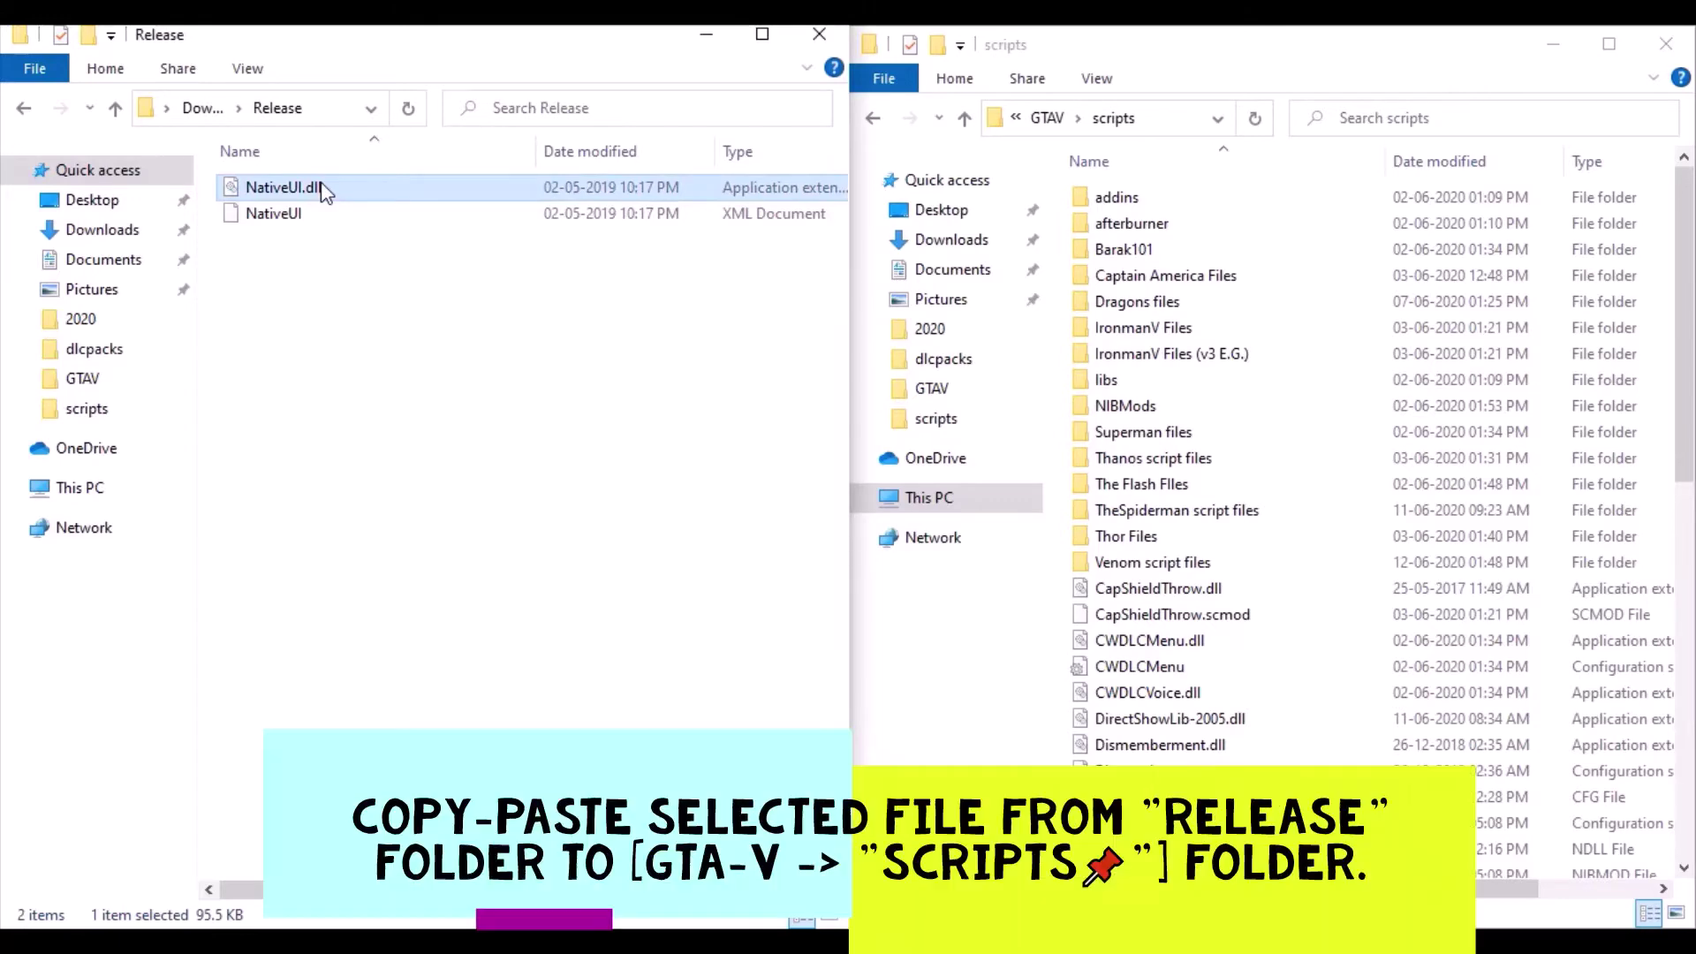
left_click_drag(326, 193, 1061, 459)
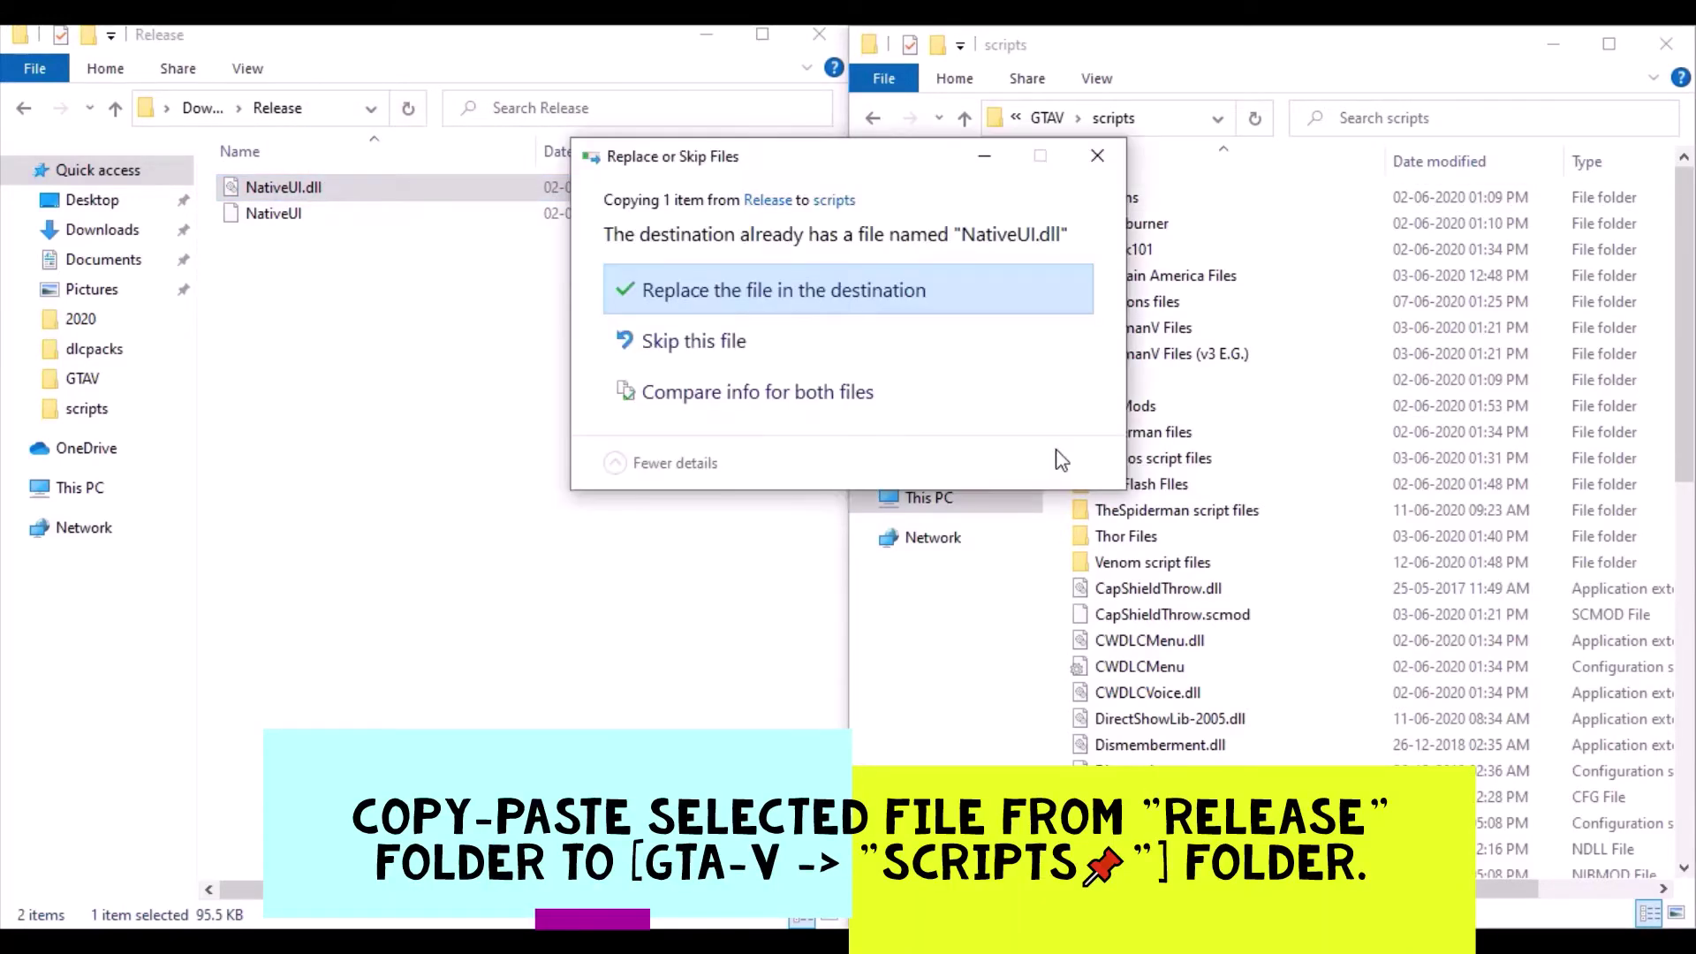
left_click(944, 302)
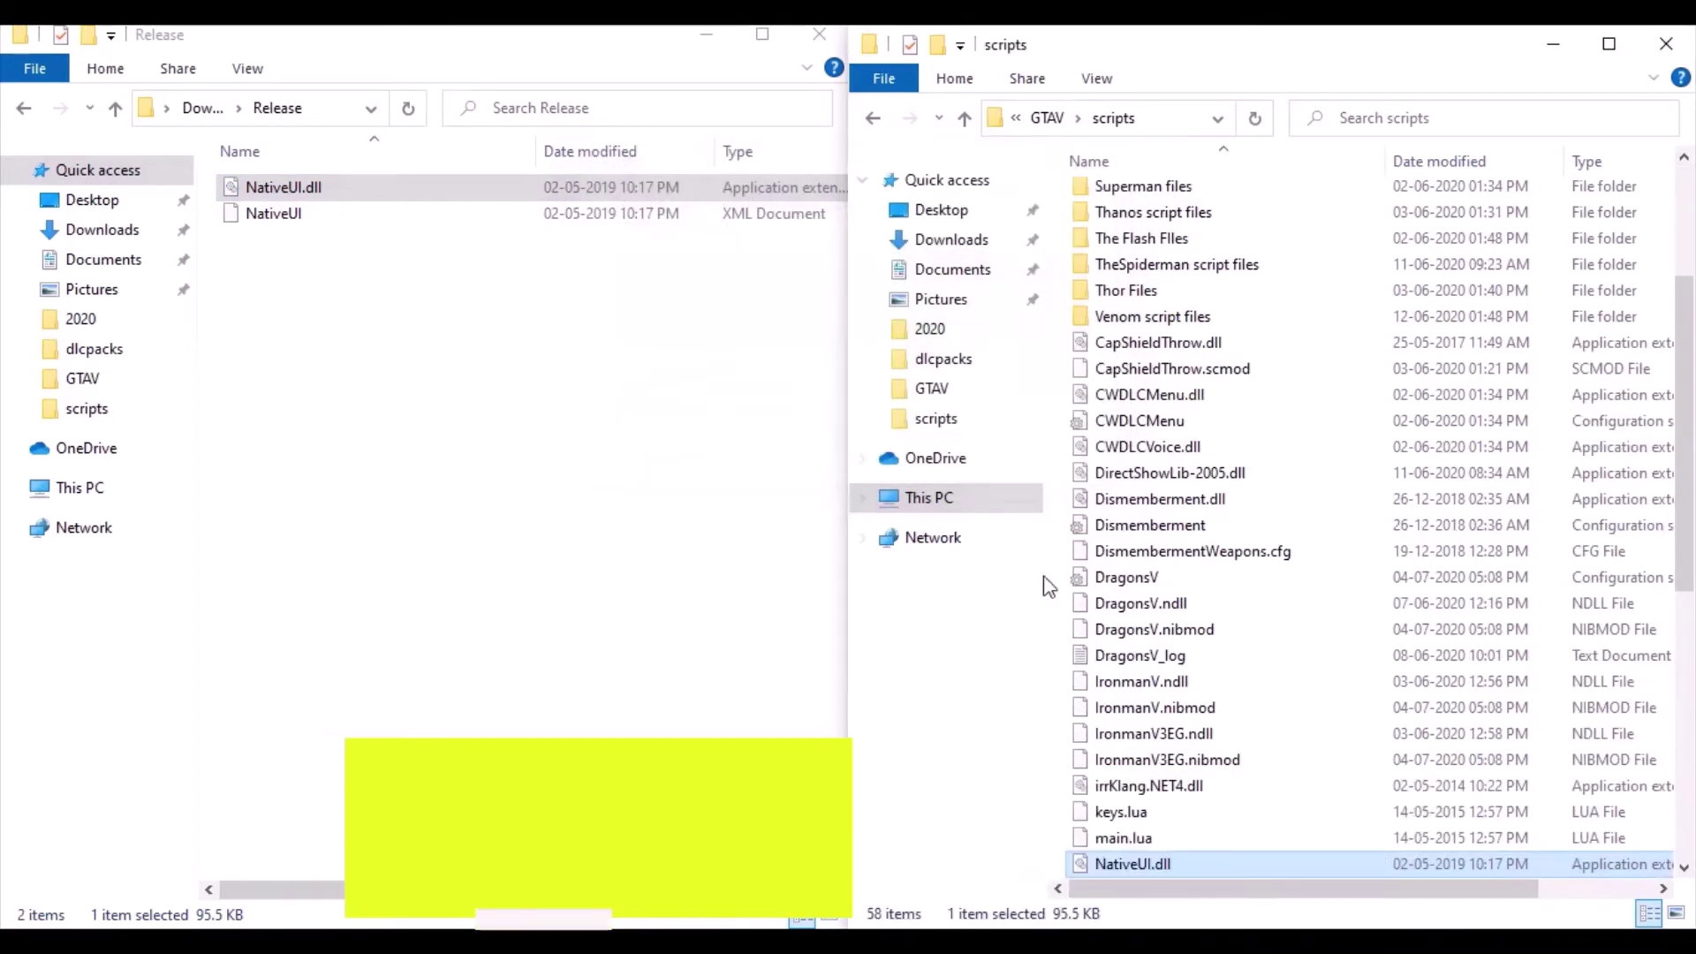
left_click(315, 388)
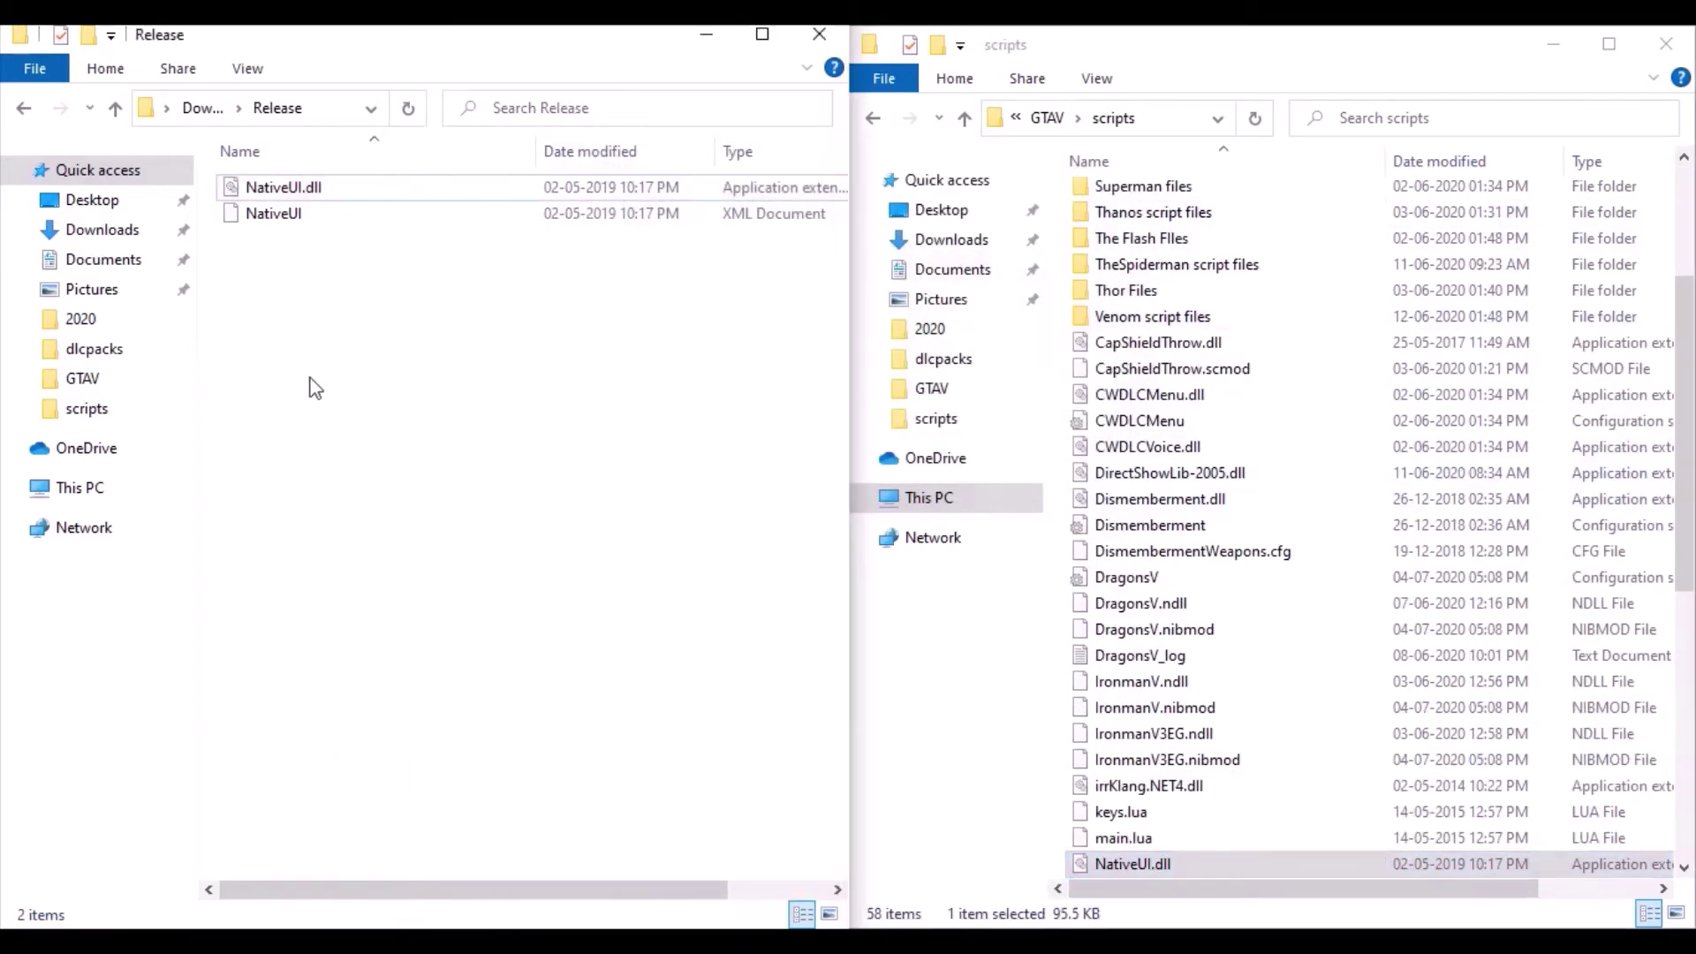
Copy WeedShop.dll and the WeedShop configuration file from the Weed Shop mod's v1.0.1 folder into the GTAV scripts folder.
left_click(23, 112)
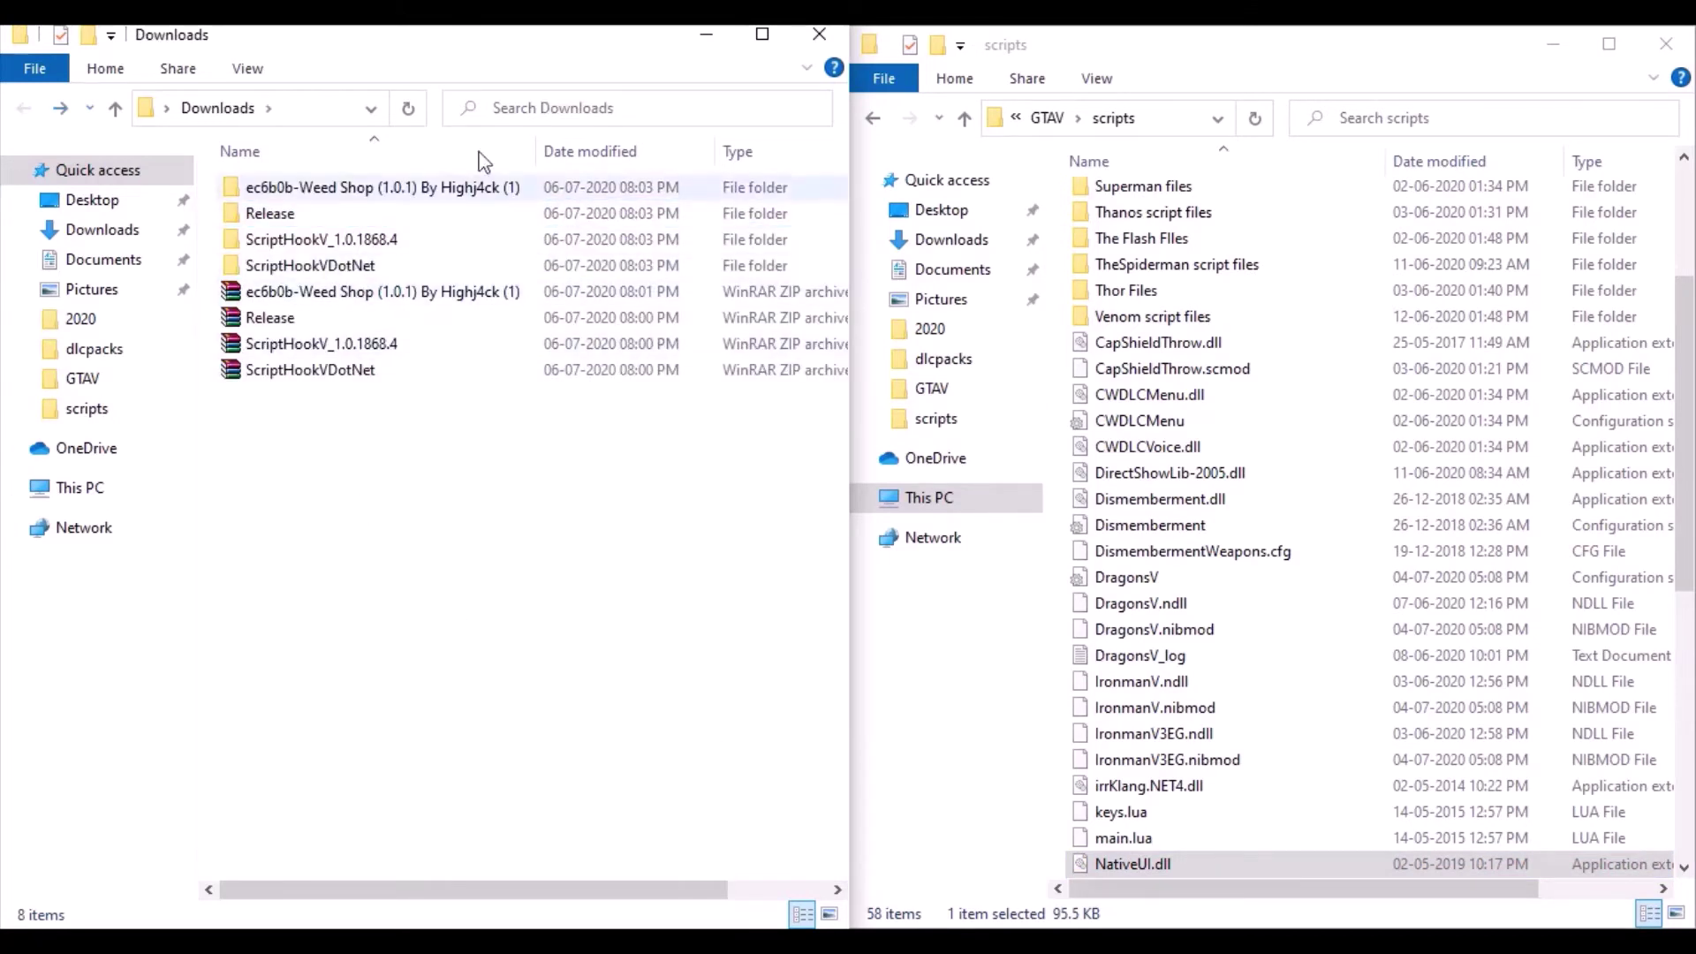
double_click(408, 190)
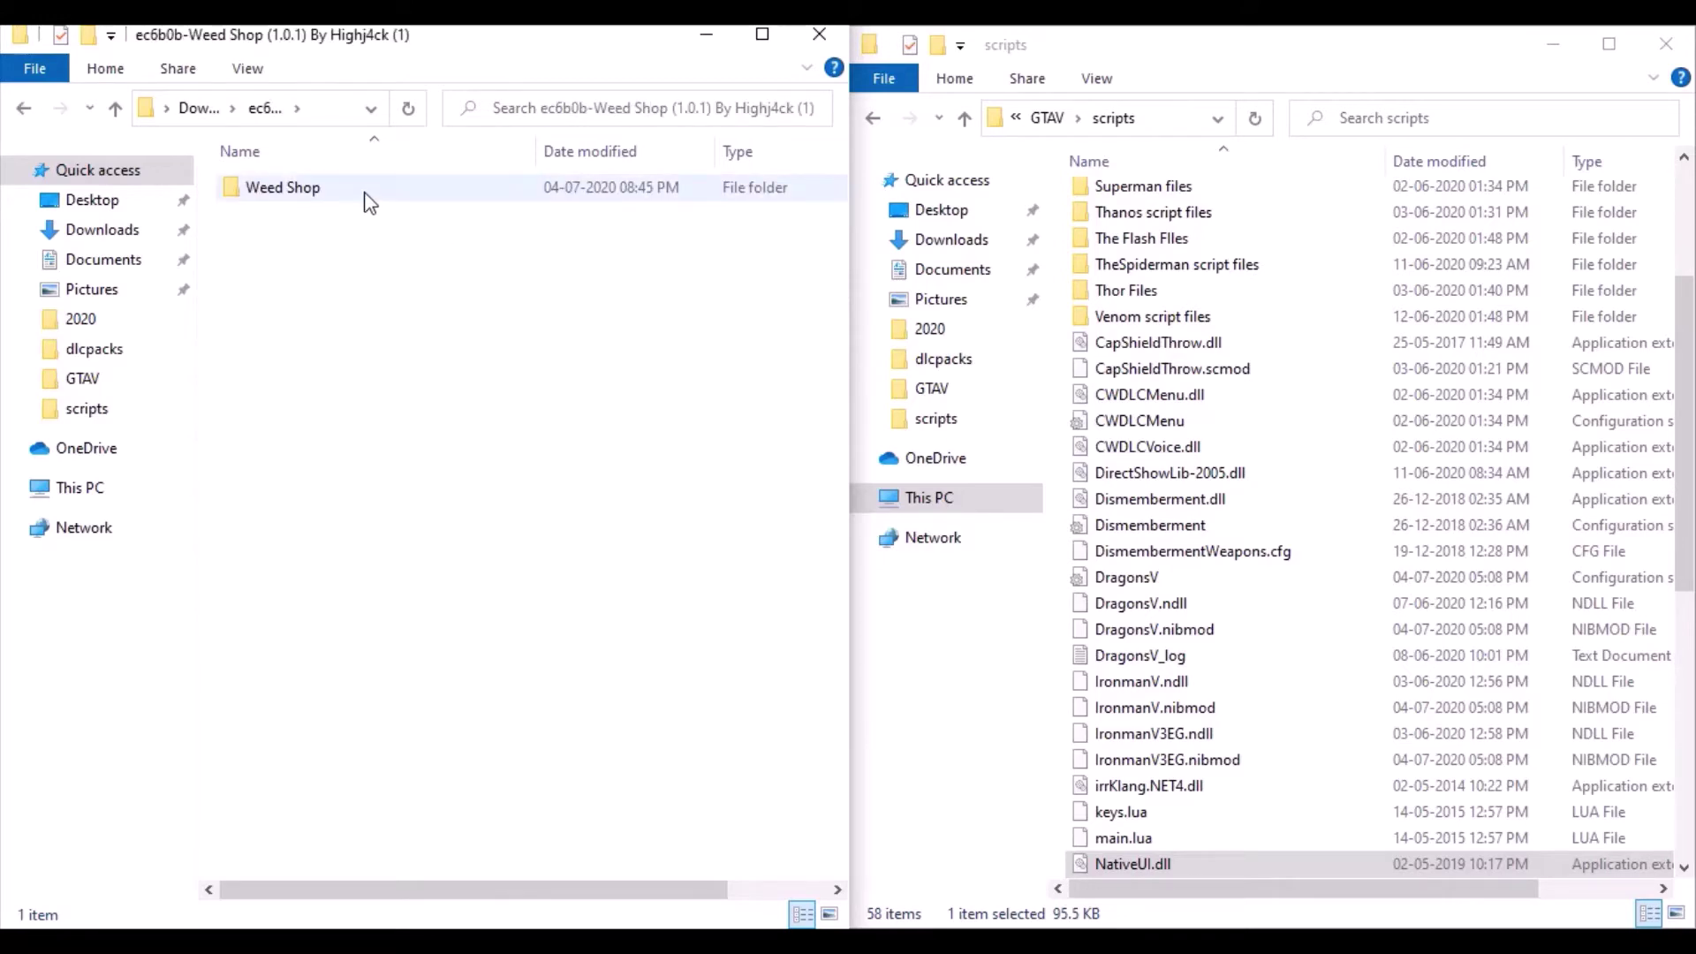
double_click(369, 199)
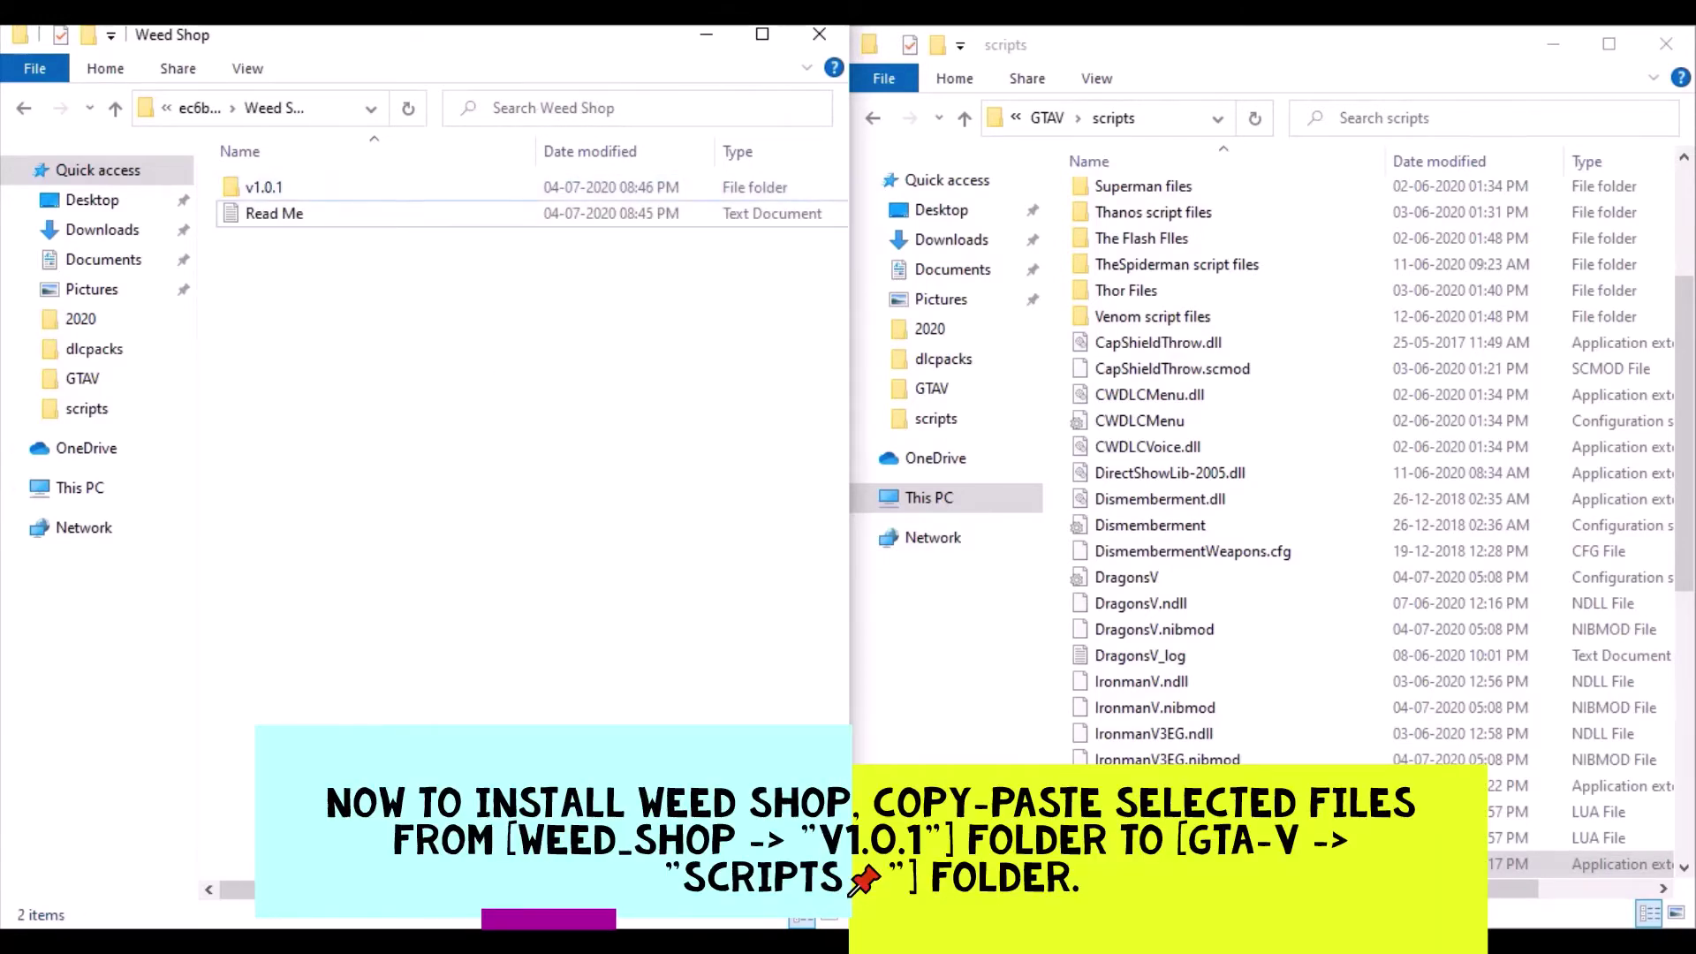
double_click(343, 197)
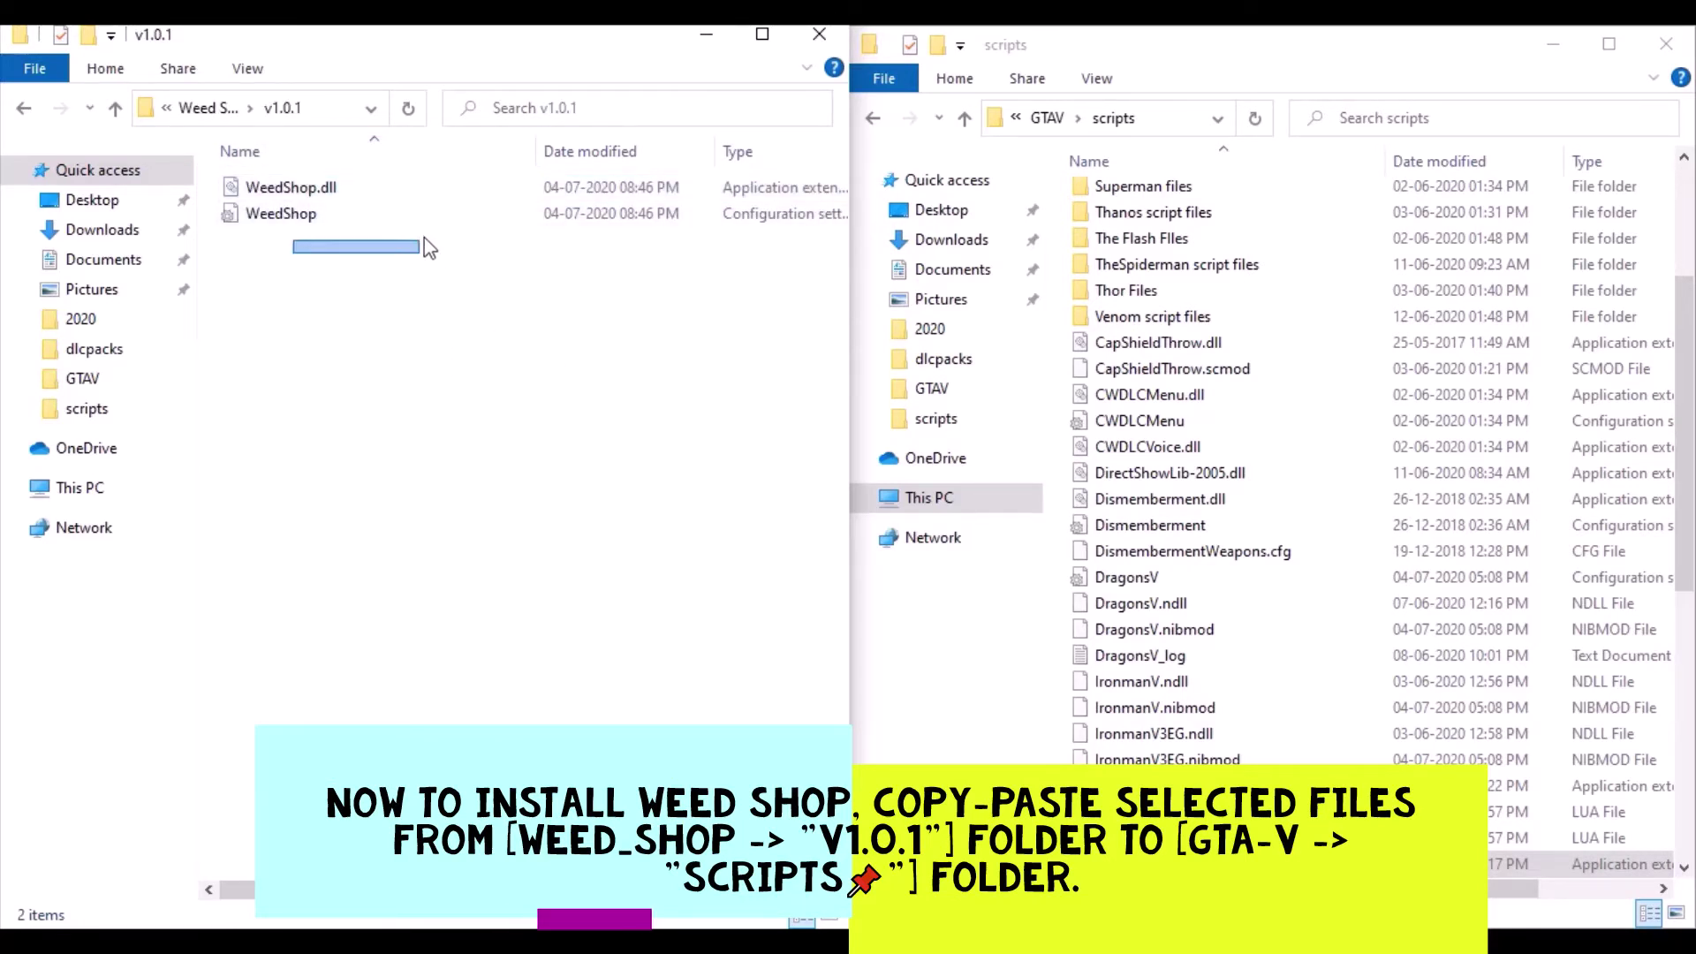
left_click_drag(424, 238, 1058, 369)
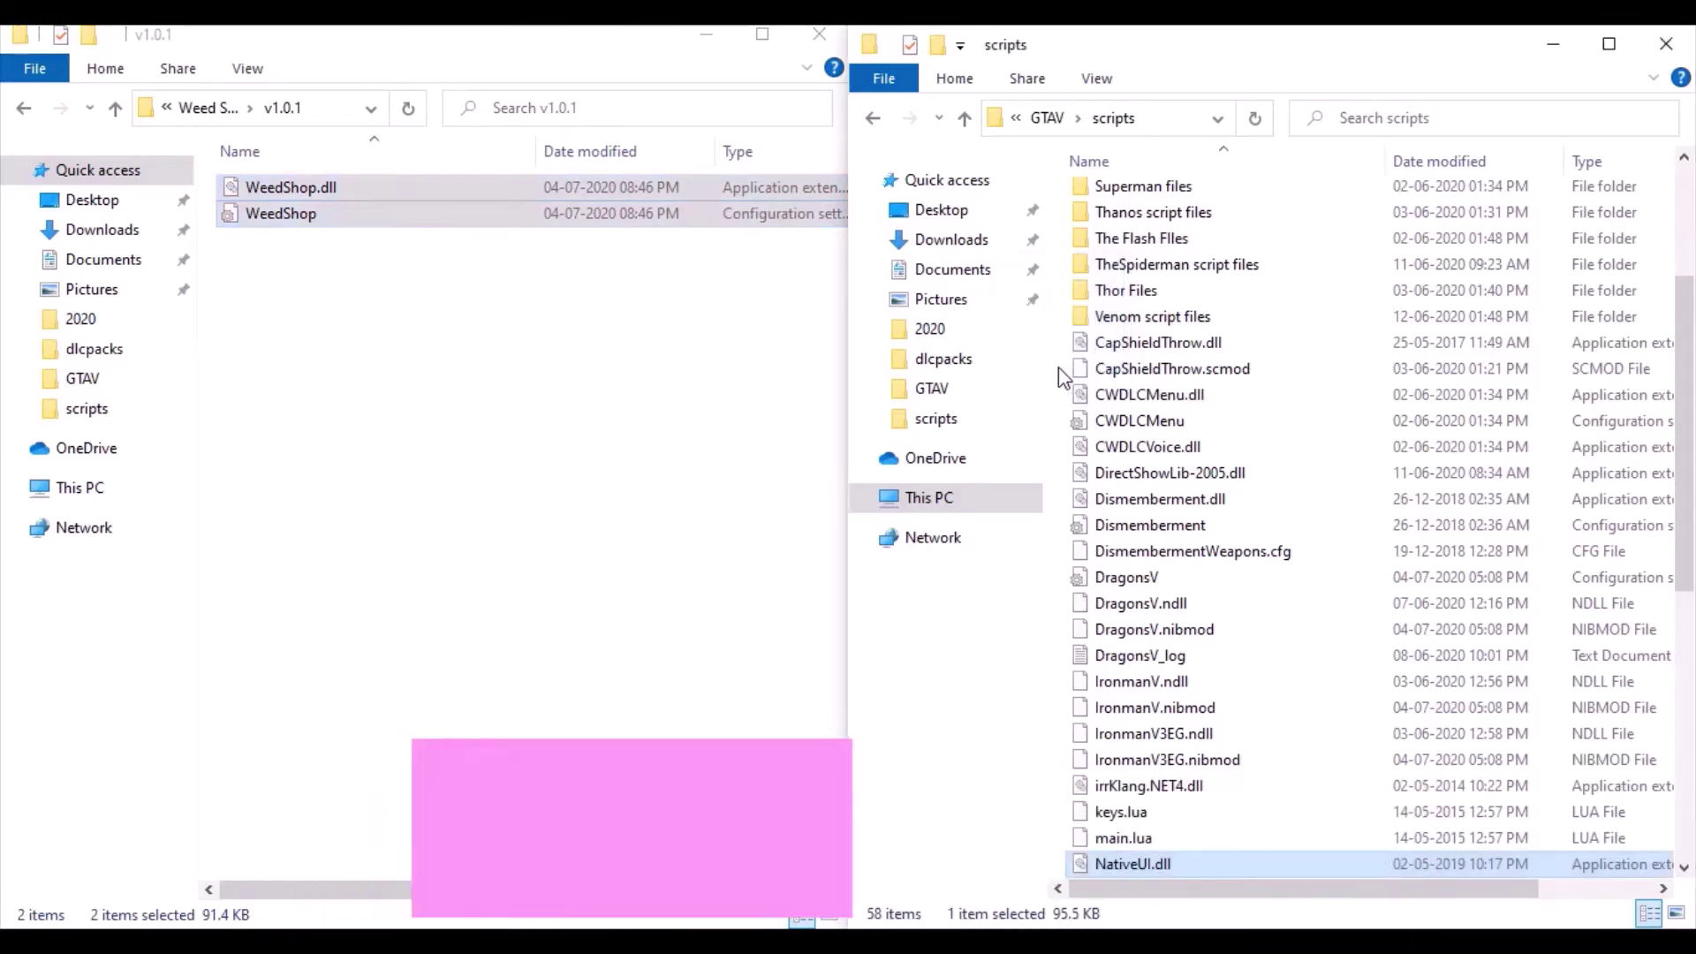
left_click(1054, 479)
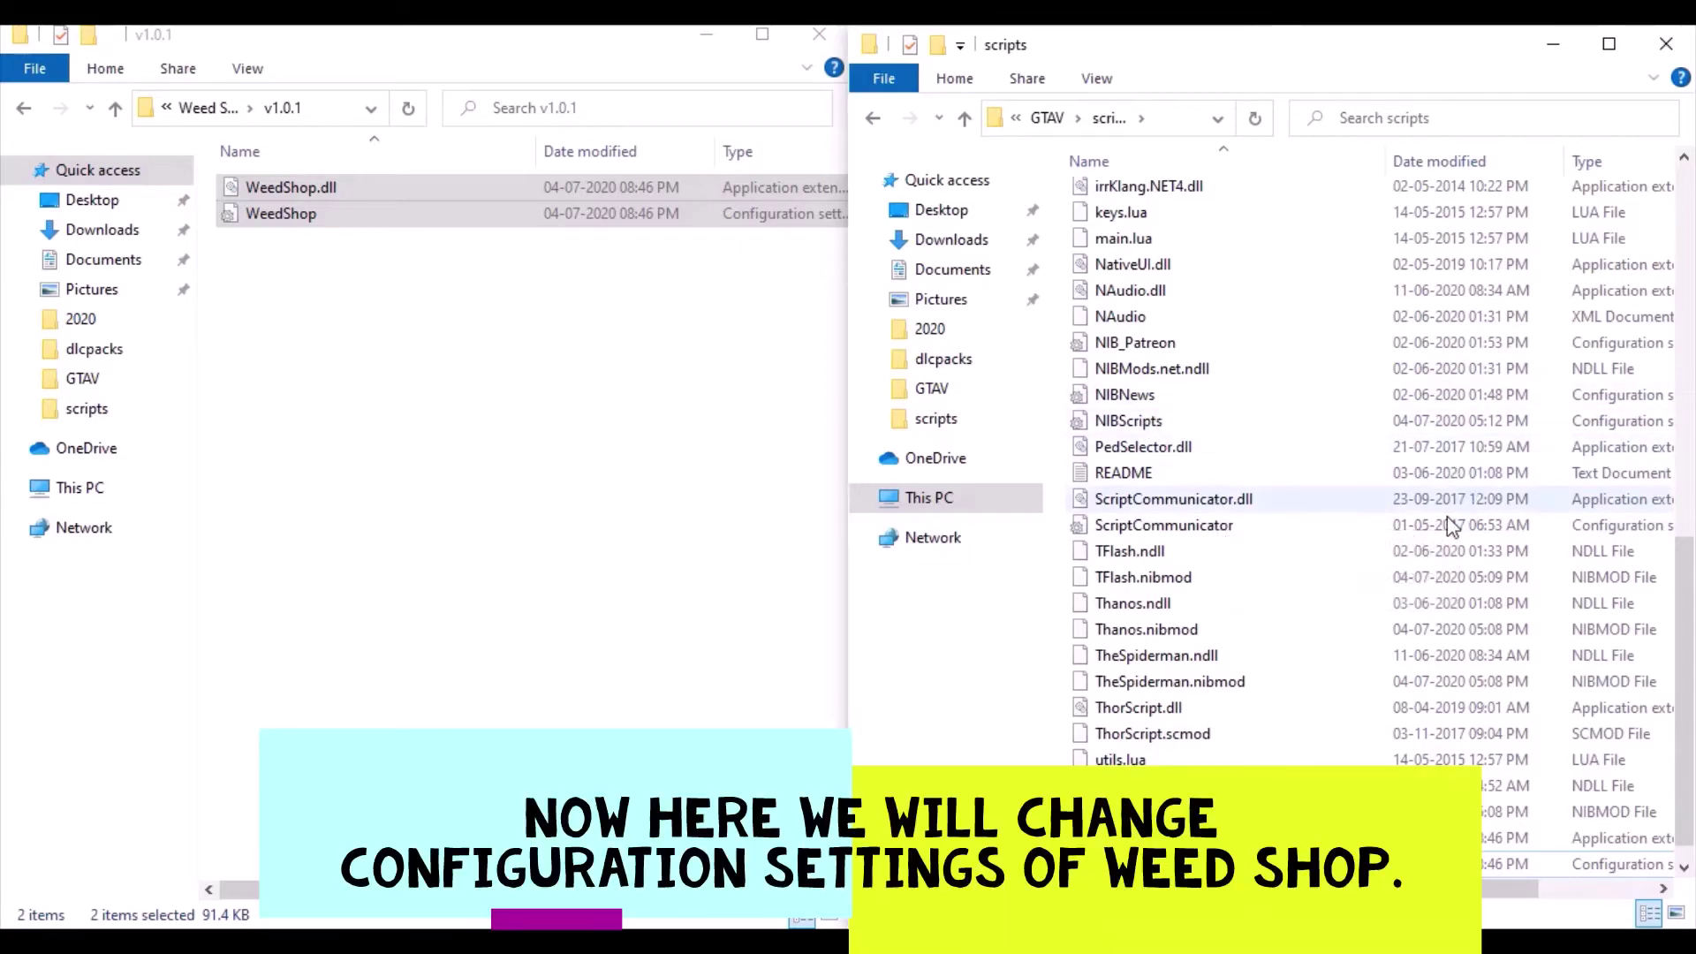
Set MENUKEY to K in the scripts folder's WeedShop configuration file, save it and close Notepad.
scroll(1451, 524, "down", 1)
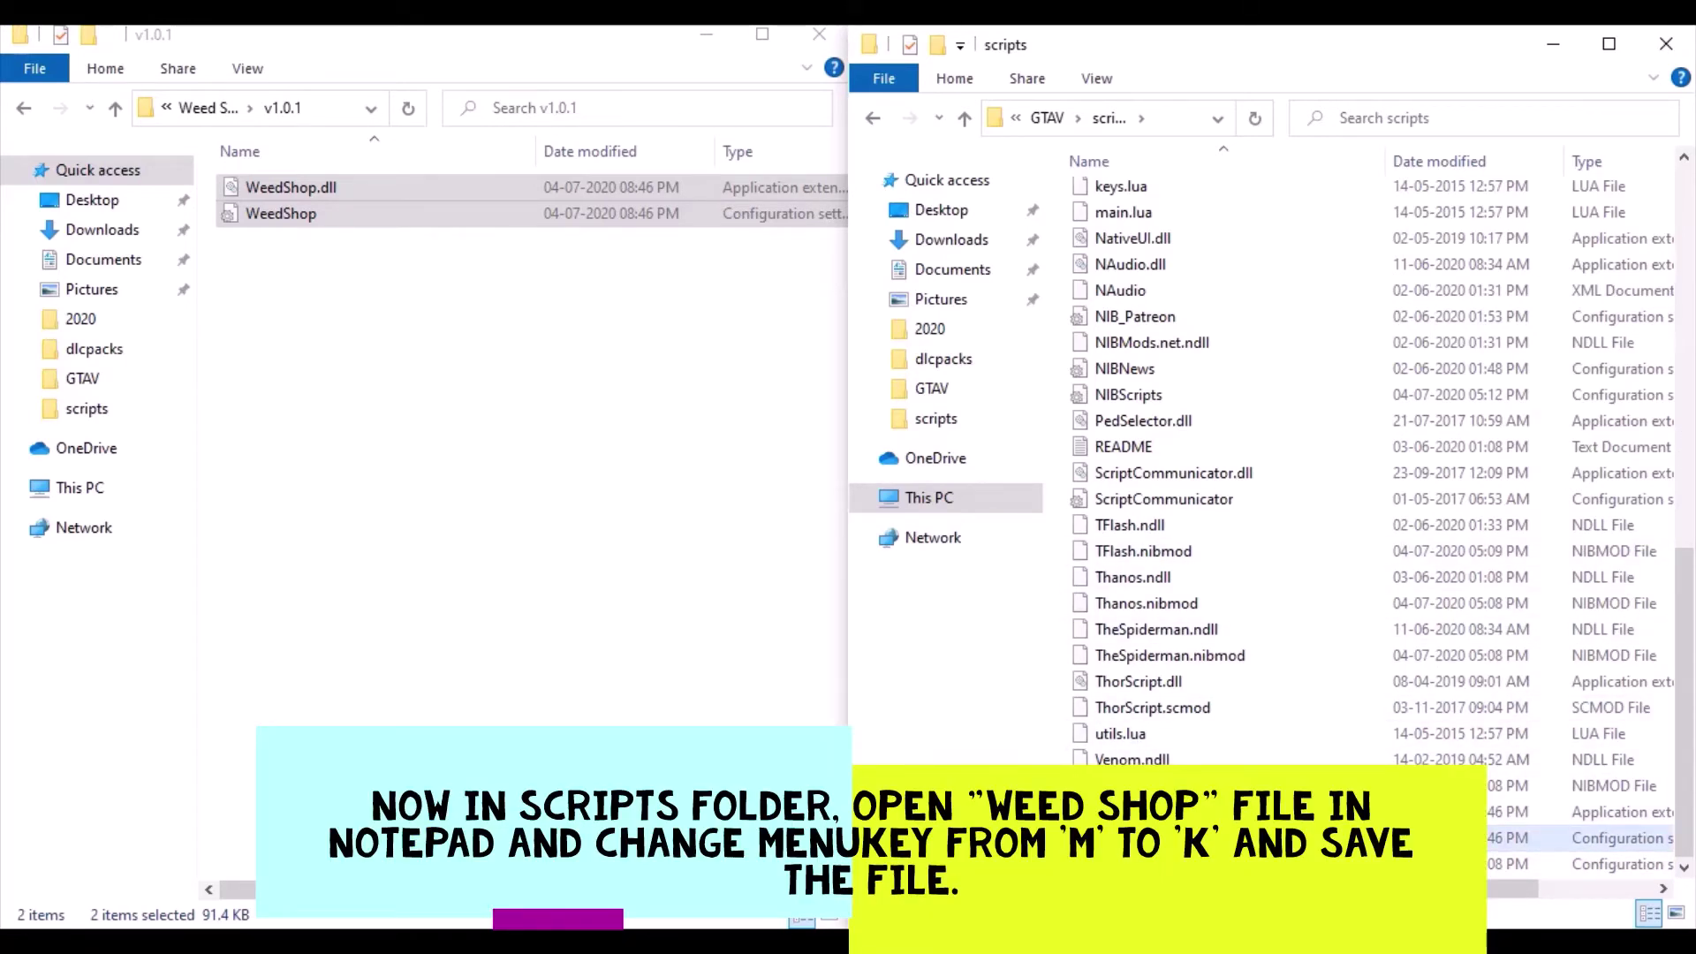
key("Return")
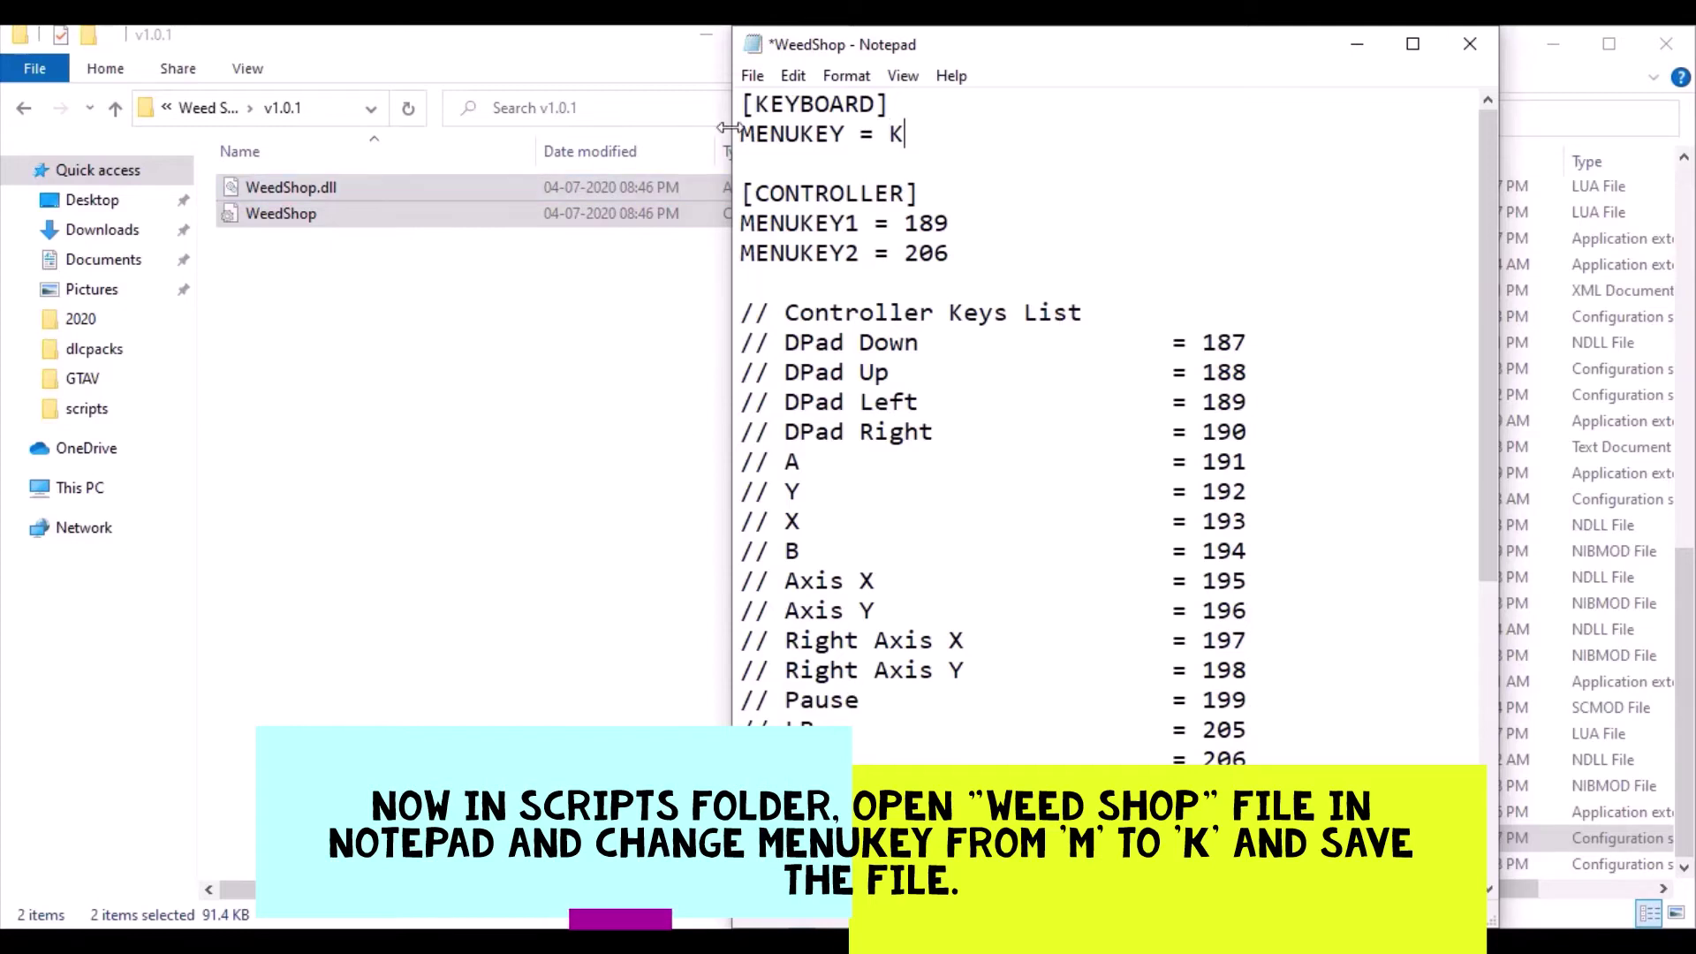
left_click(753, 77)
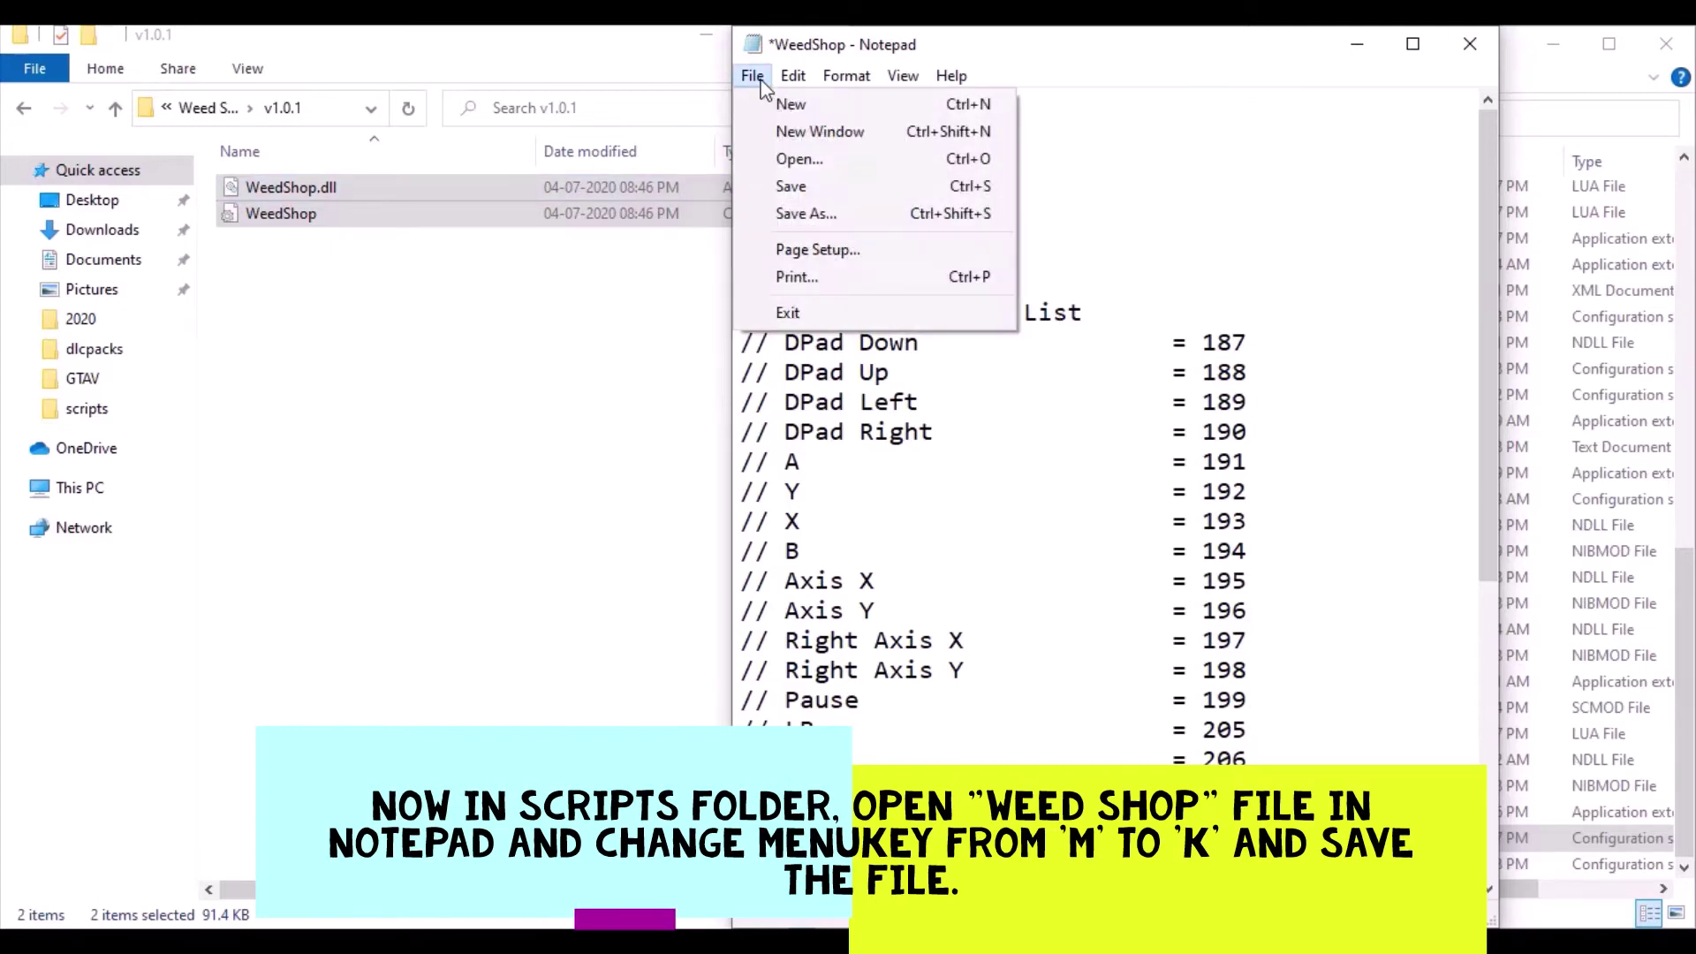
left_click(824, 193)
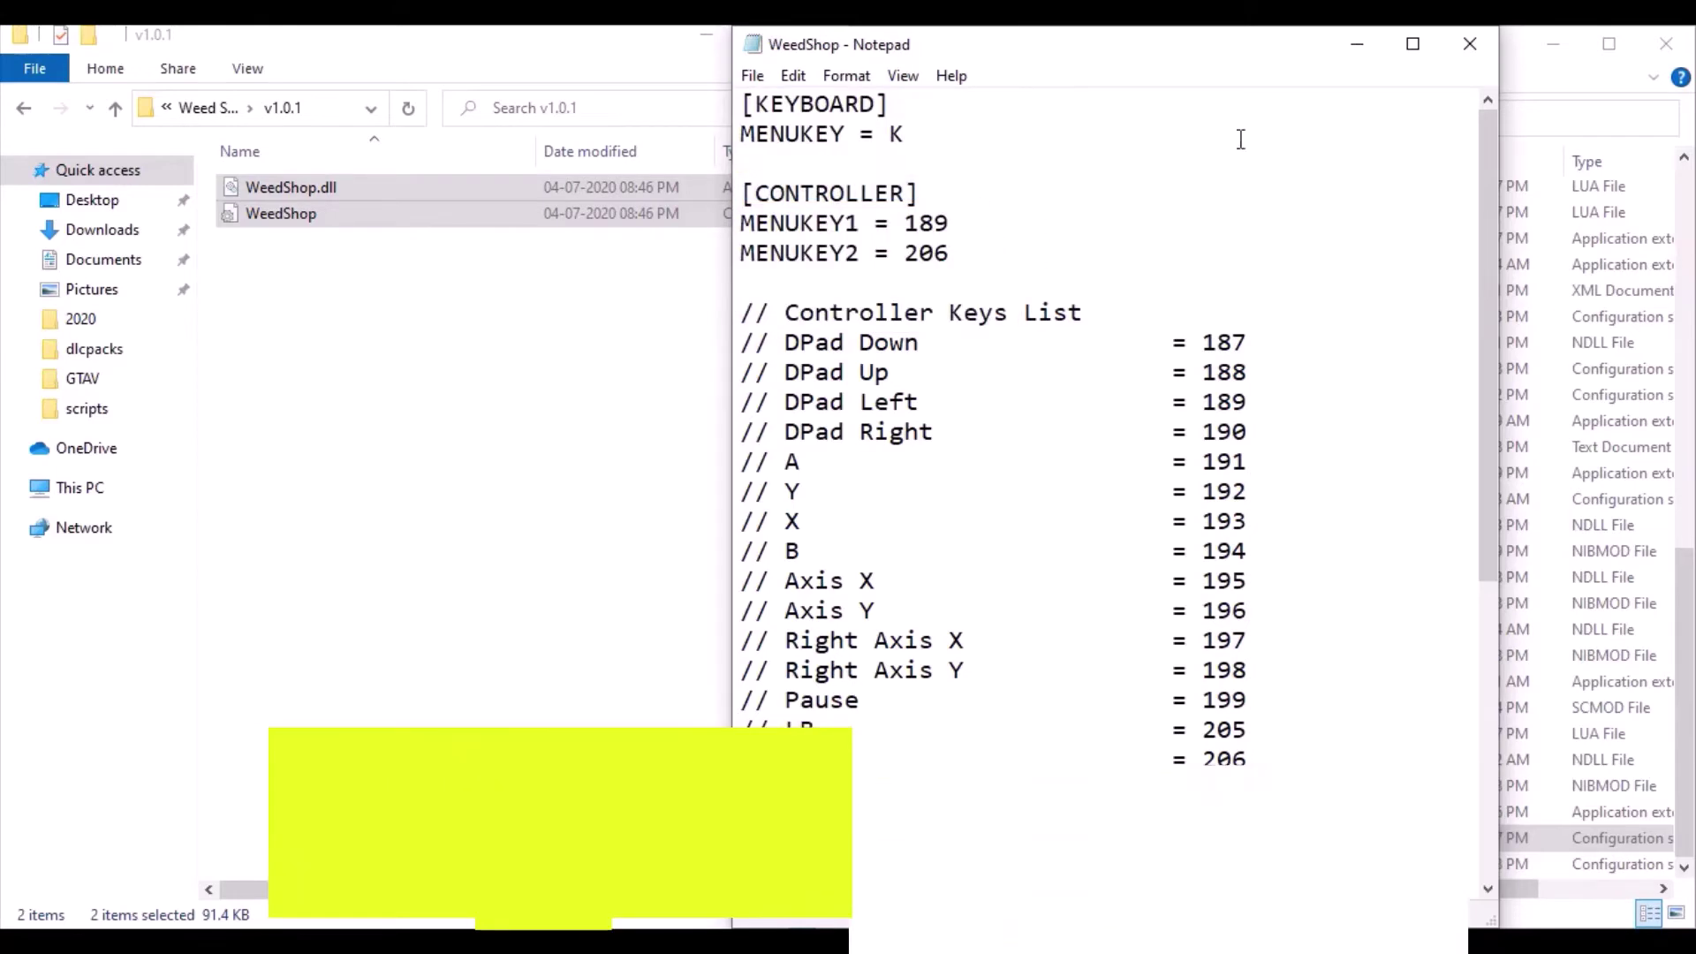
left_click(1469, 45)
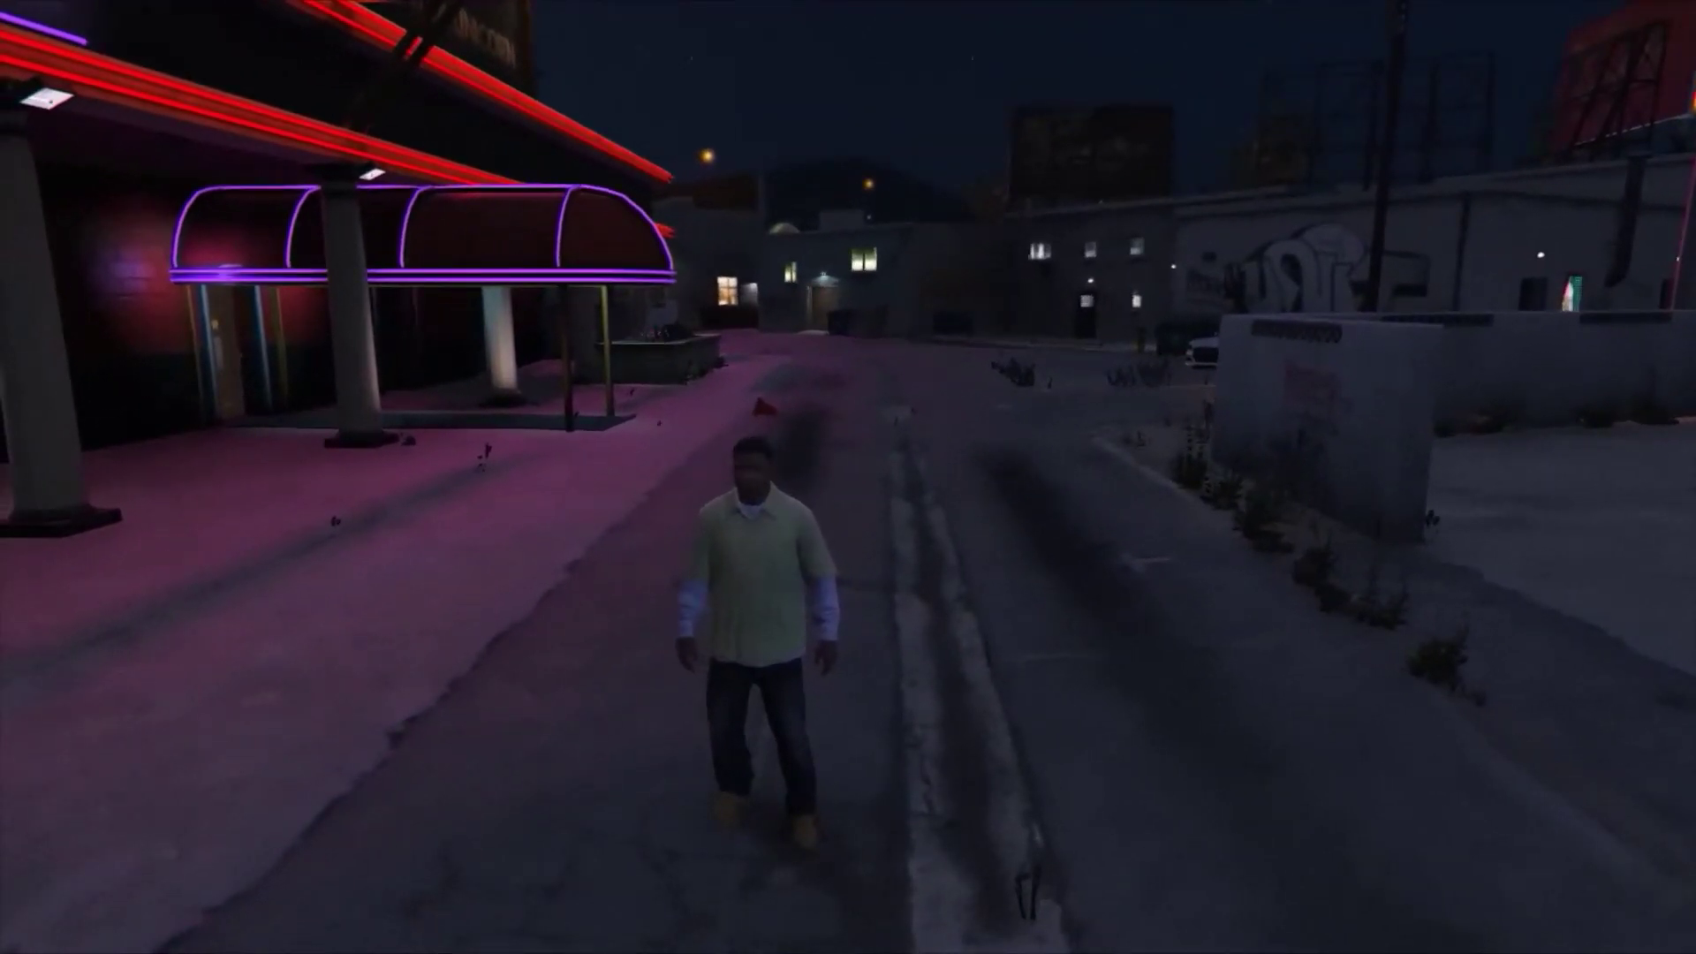
In GTA V, locate the Smoke on the Water shop on the map, set a waypoint on the street beside it and return to the game.
key("Escape")
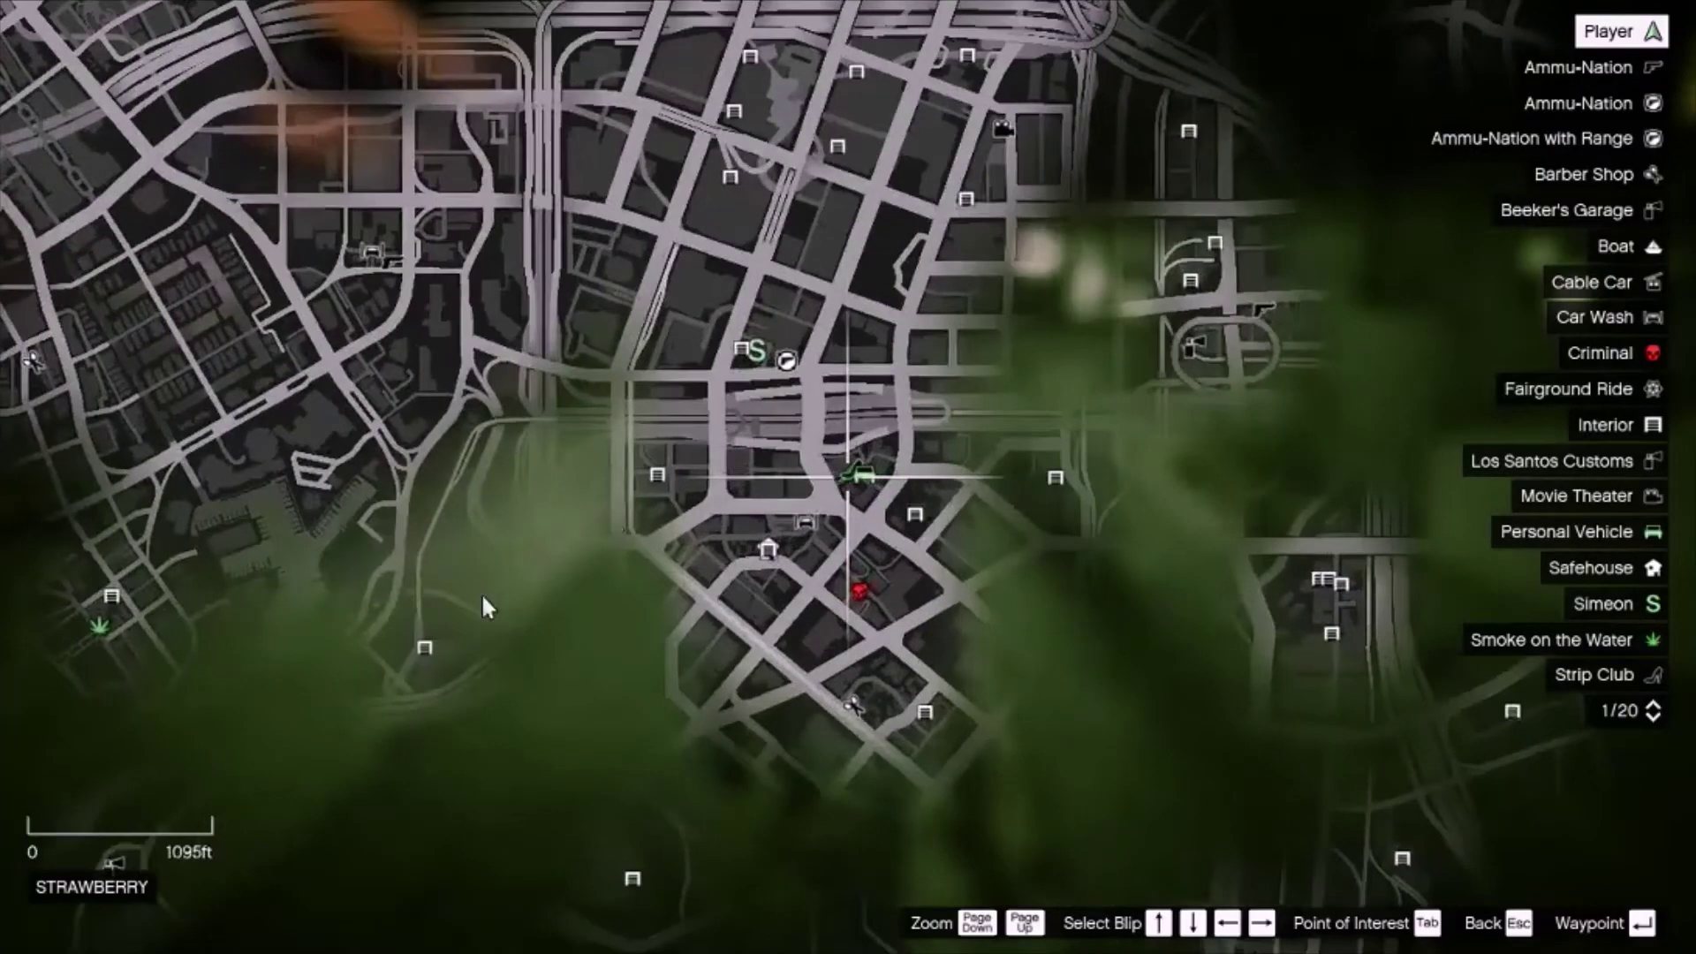
left_click_drag(481, 592, 912, 480)
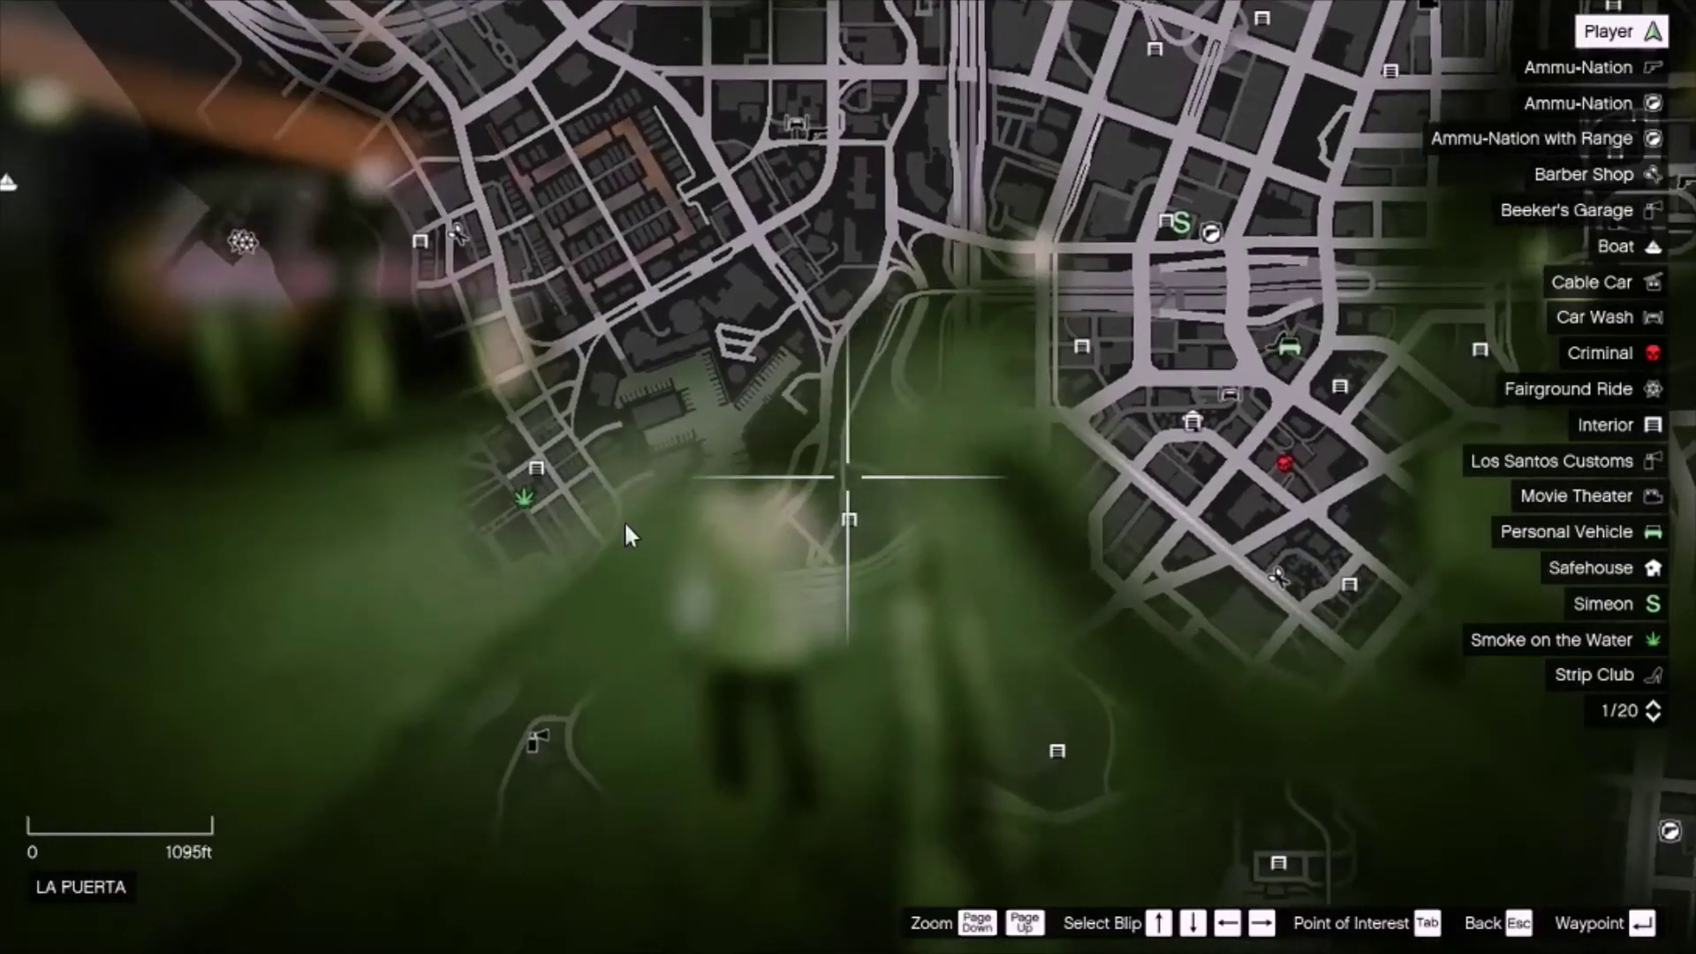
scroll(537, 537, "up", 1)
scroll(537, 538, "up", 4)
left_click_drag(359, 552, 1442, 394)
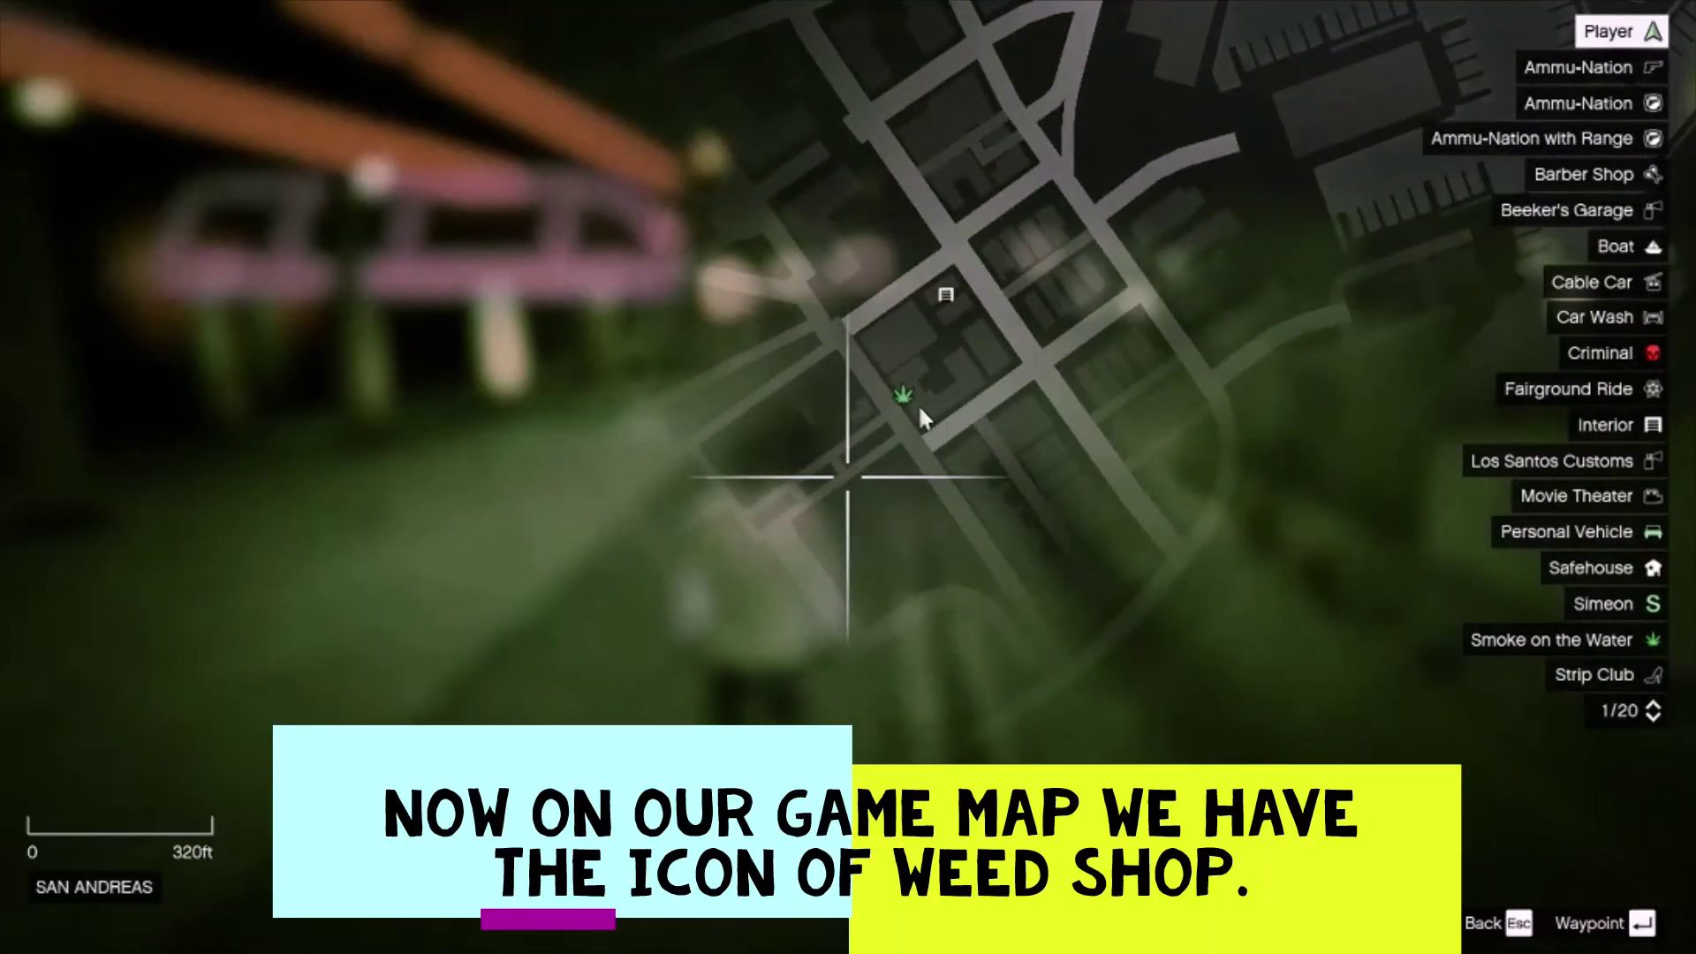
scroll(834, 398, "up", 1)
scroll(830, 388, "up", 2)
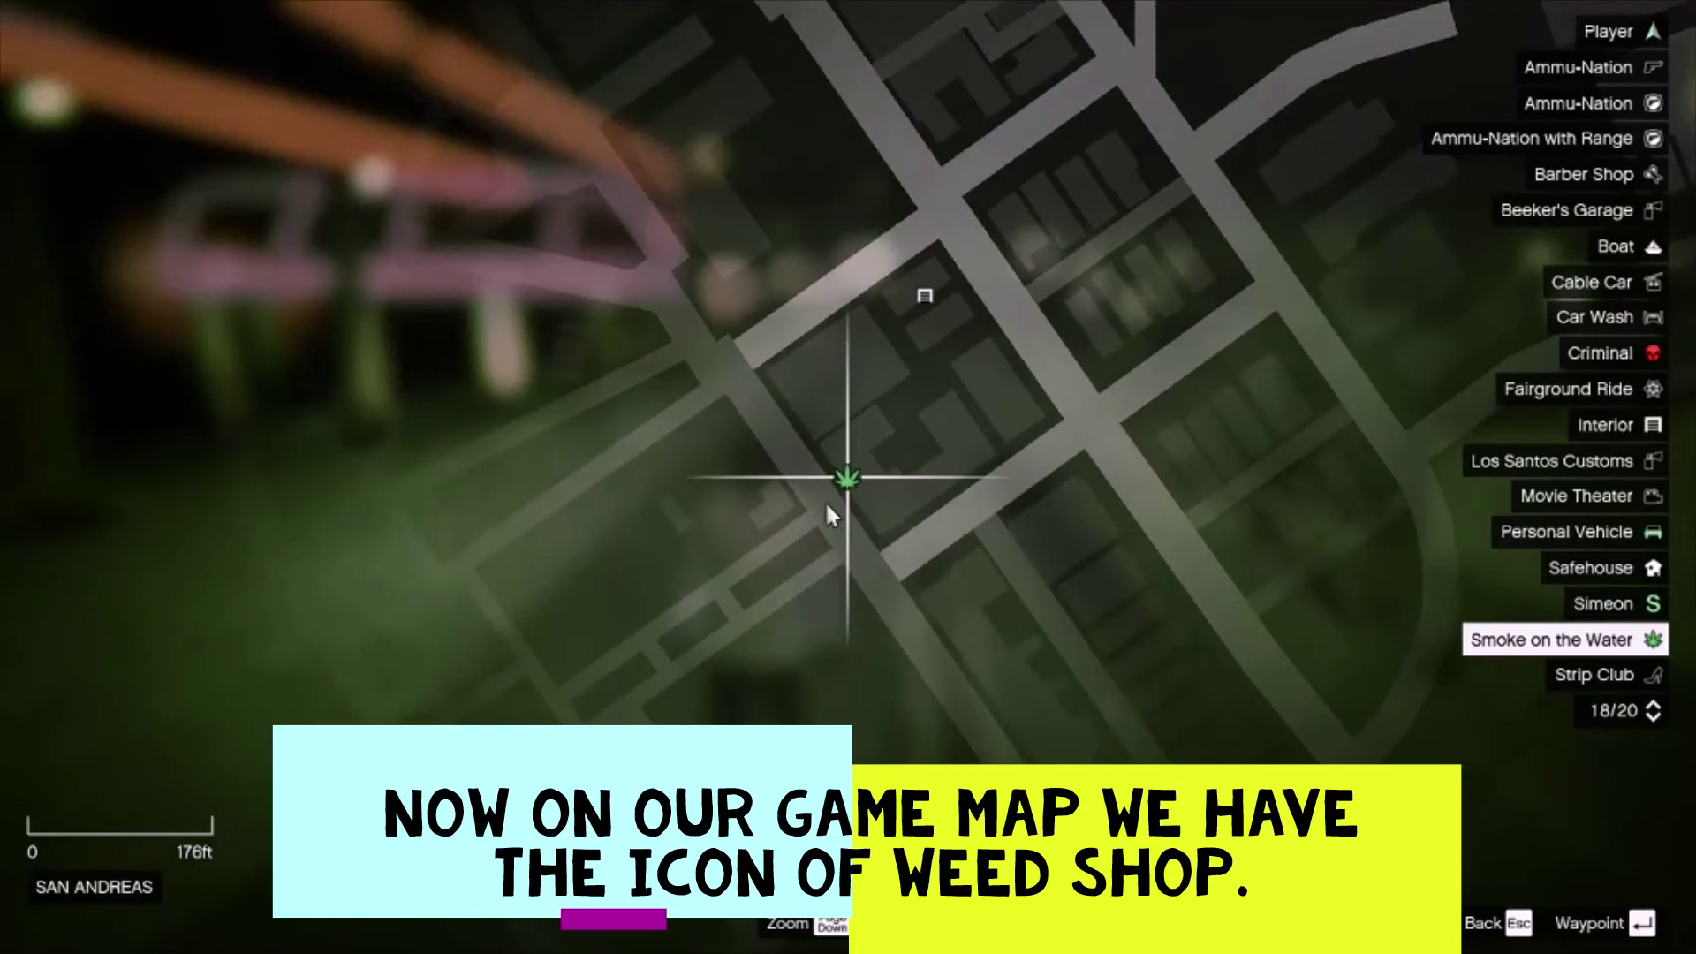
left_click(762, 389)
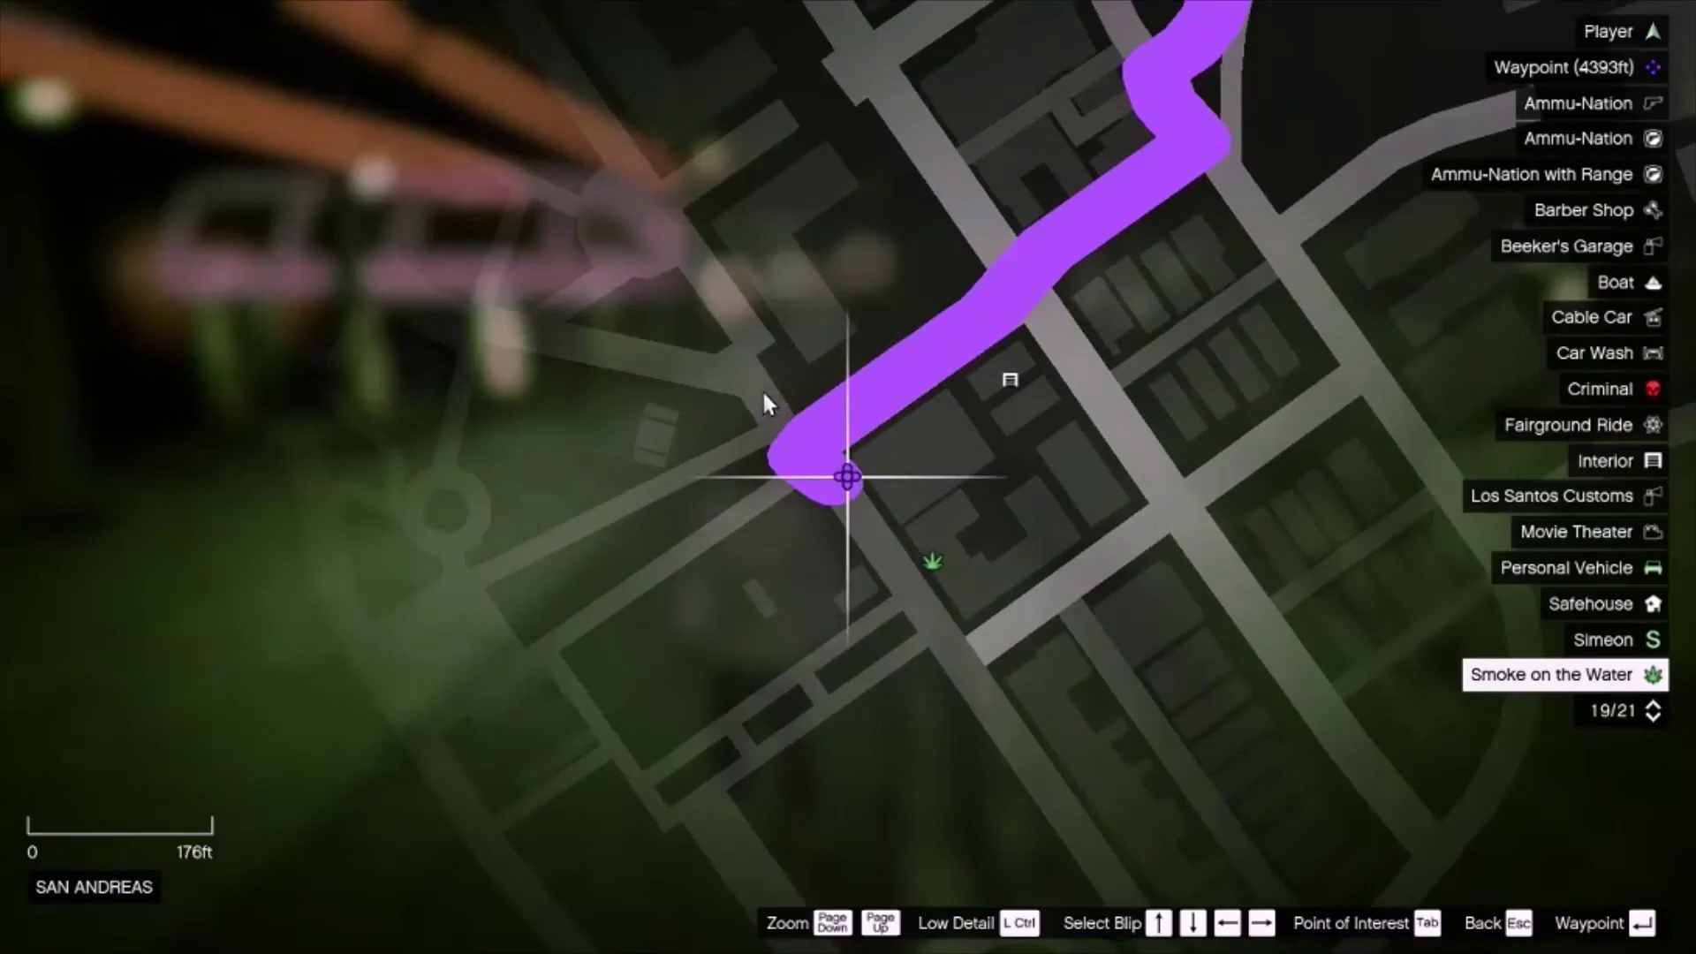
key("Escape")
key("Escape")
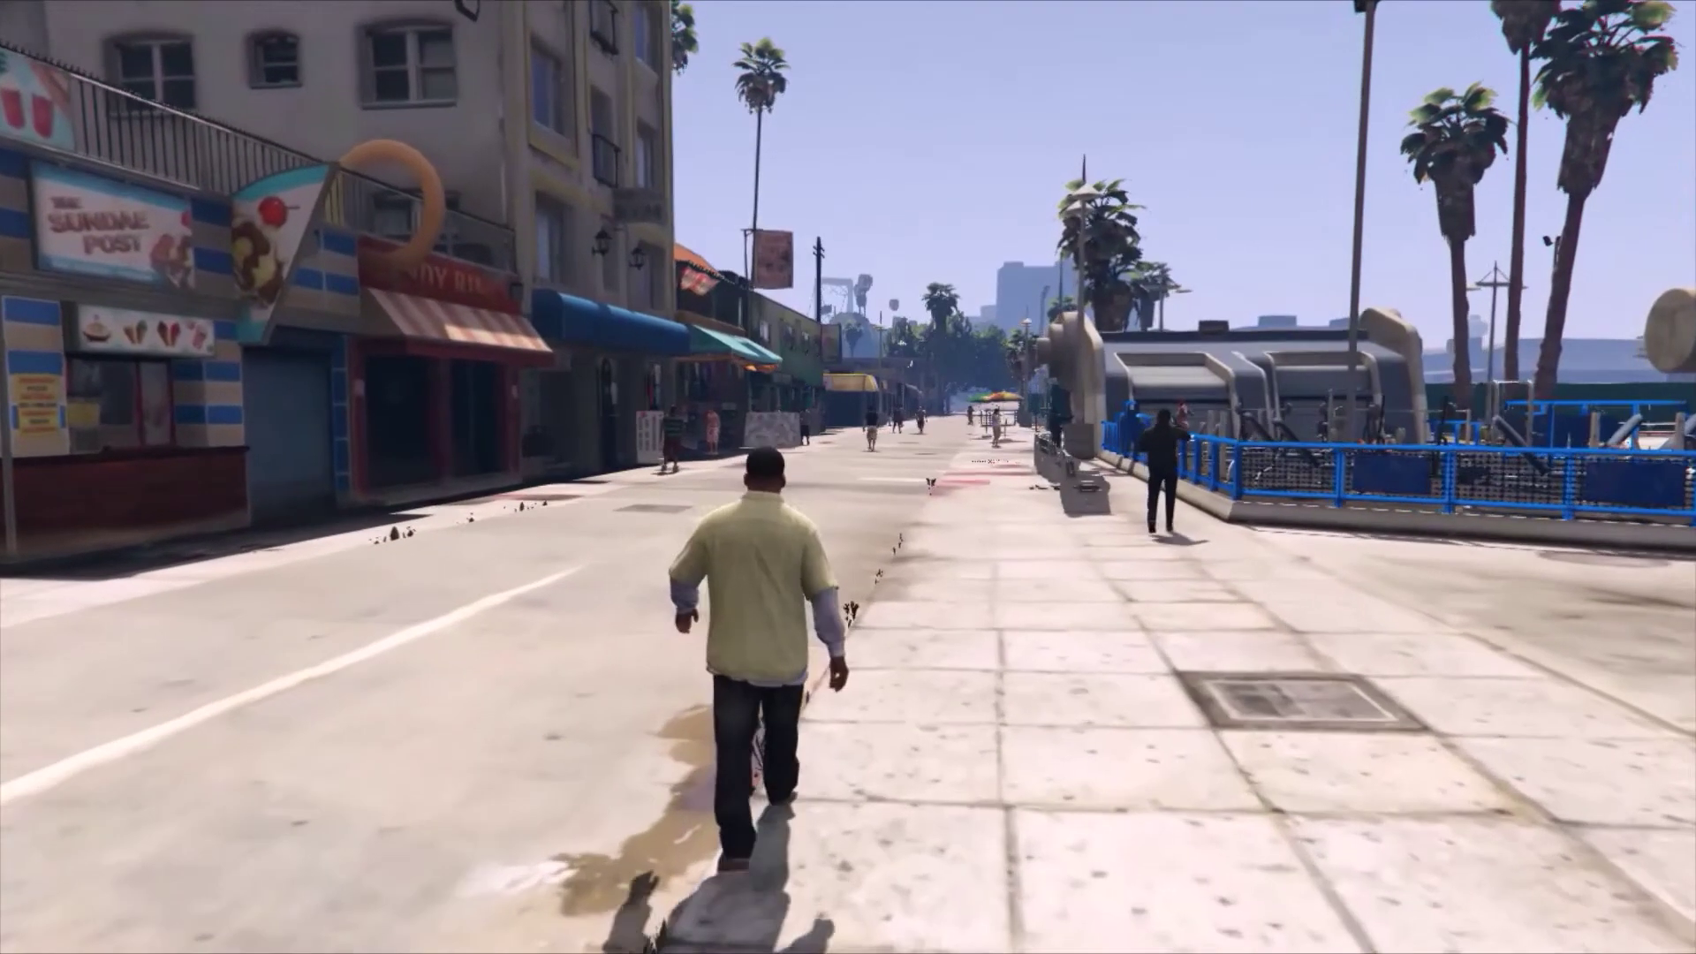
key("shift+w")
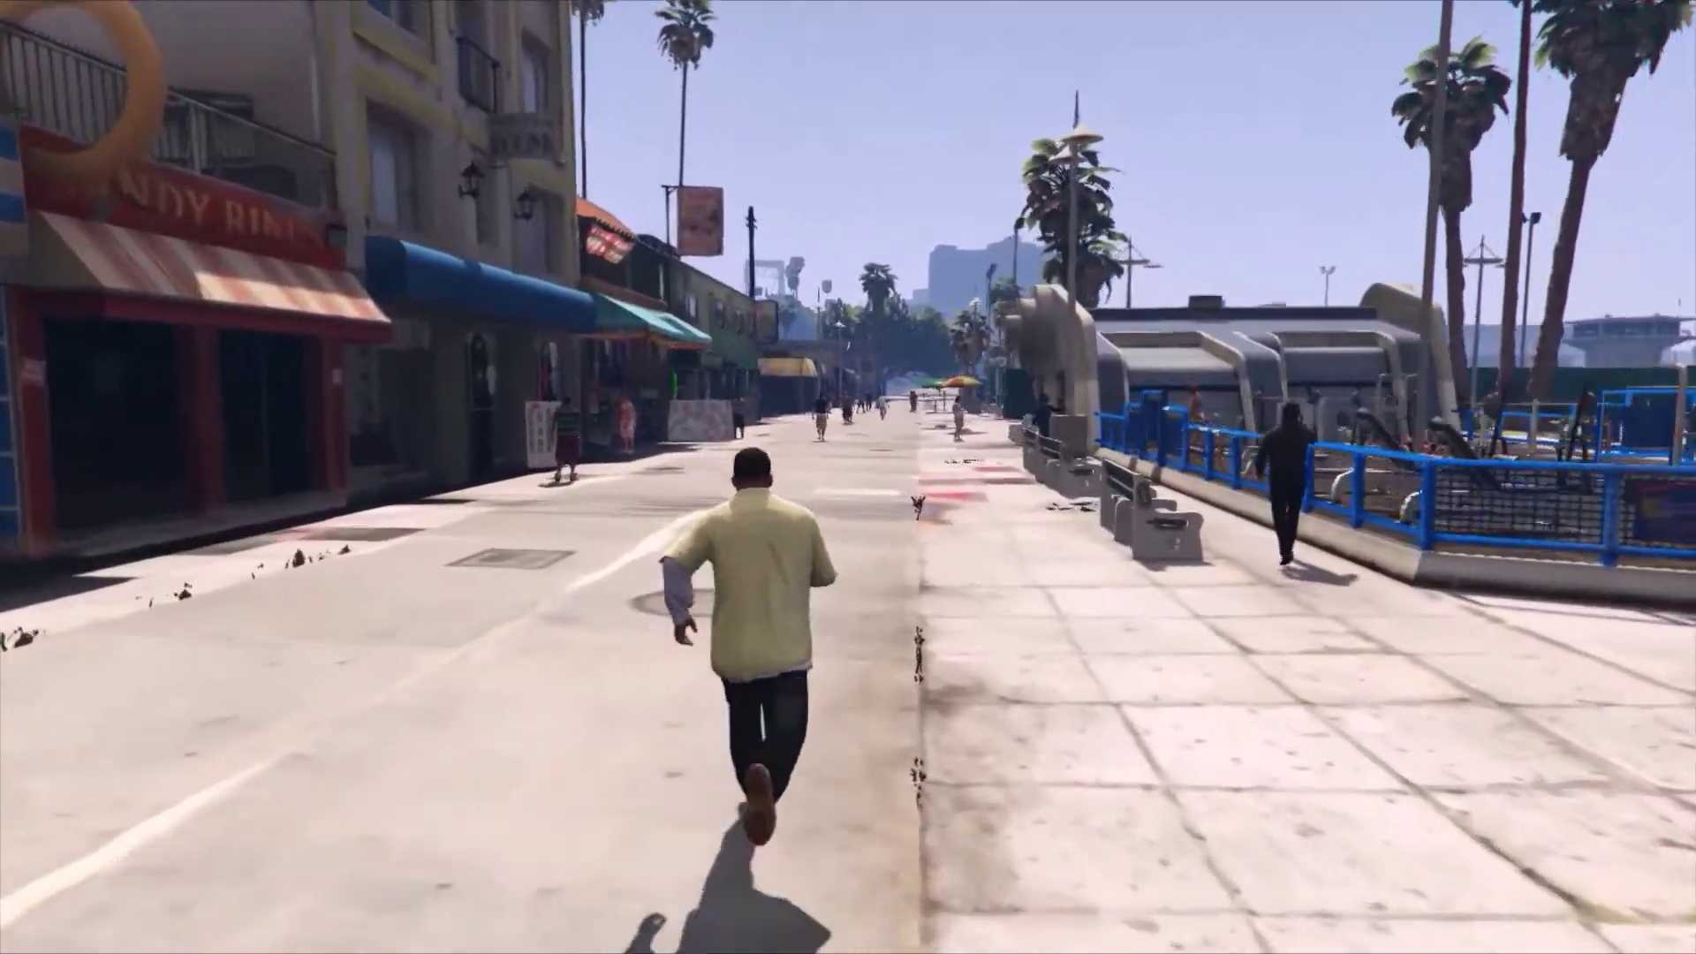
key("shift+w")
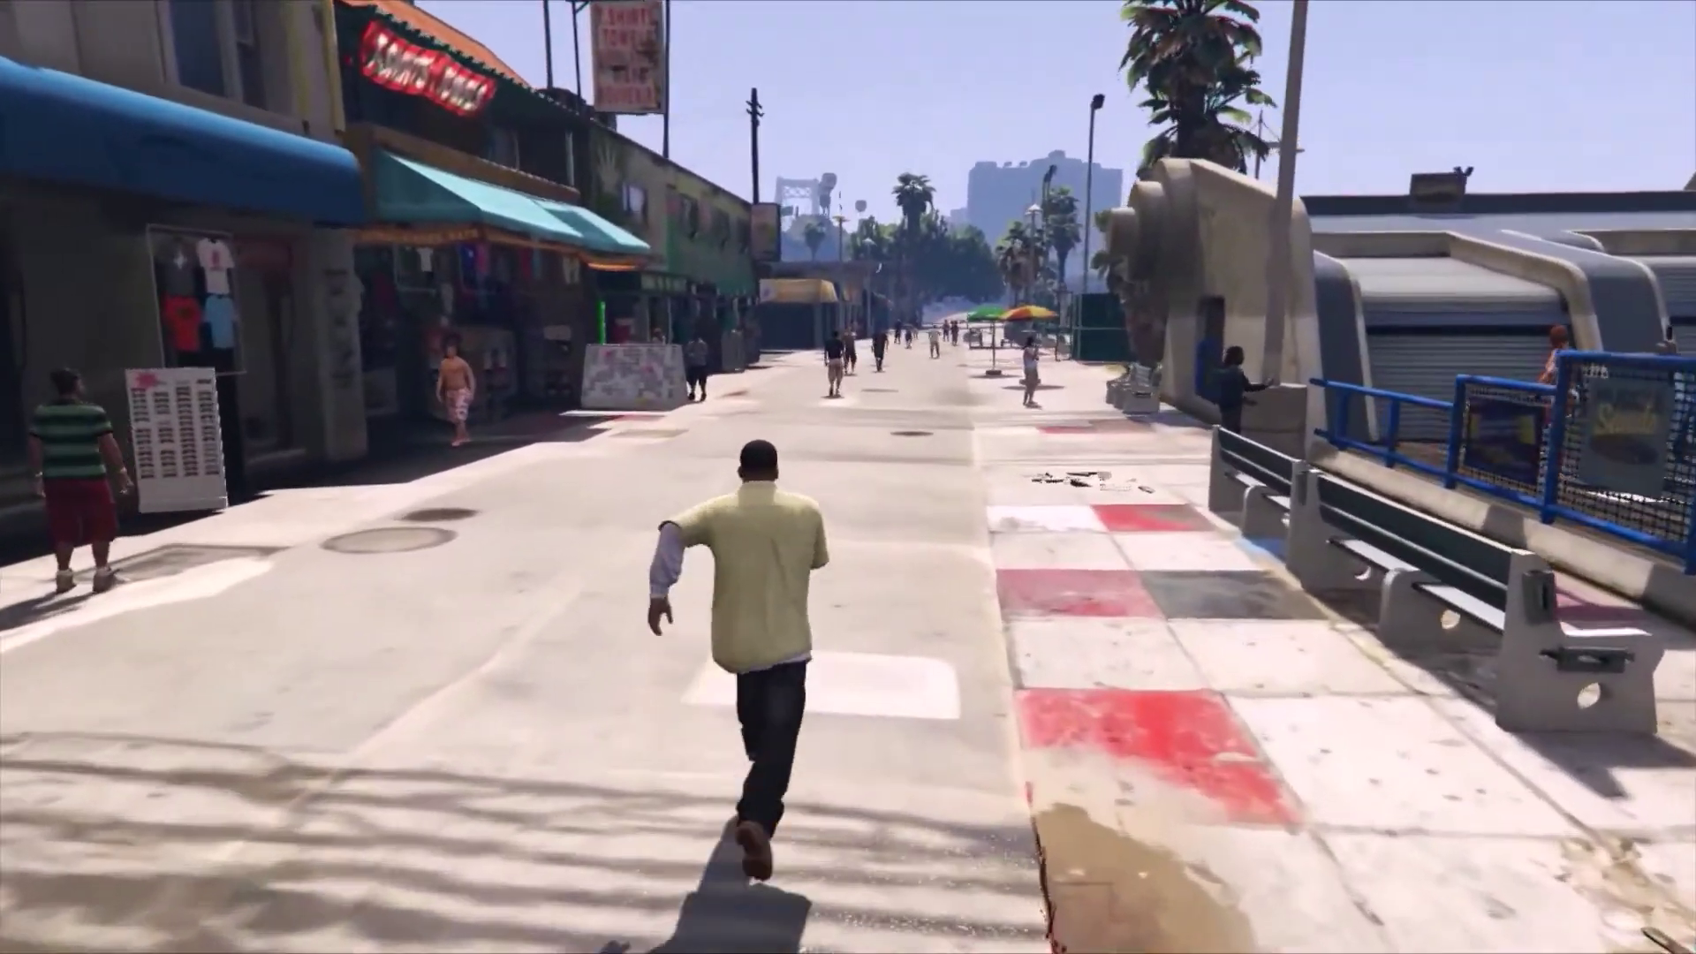
key("shift+w")
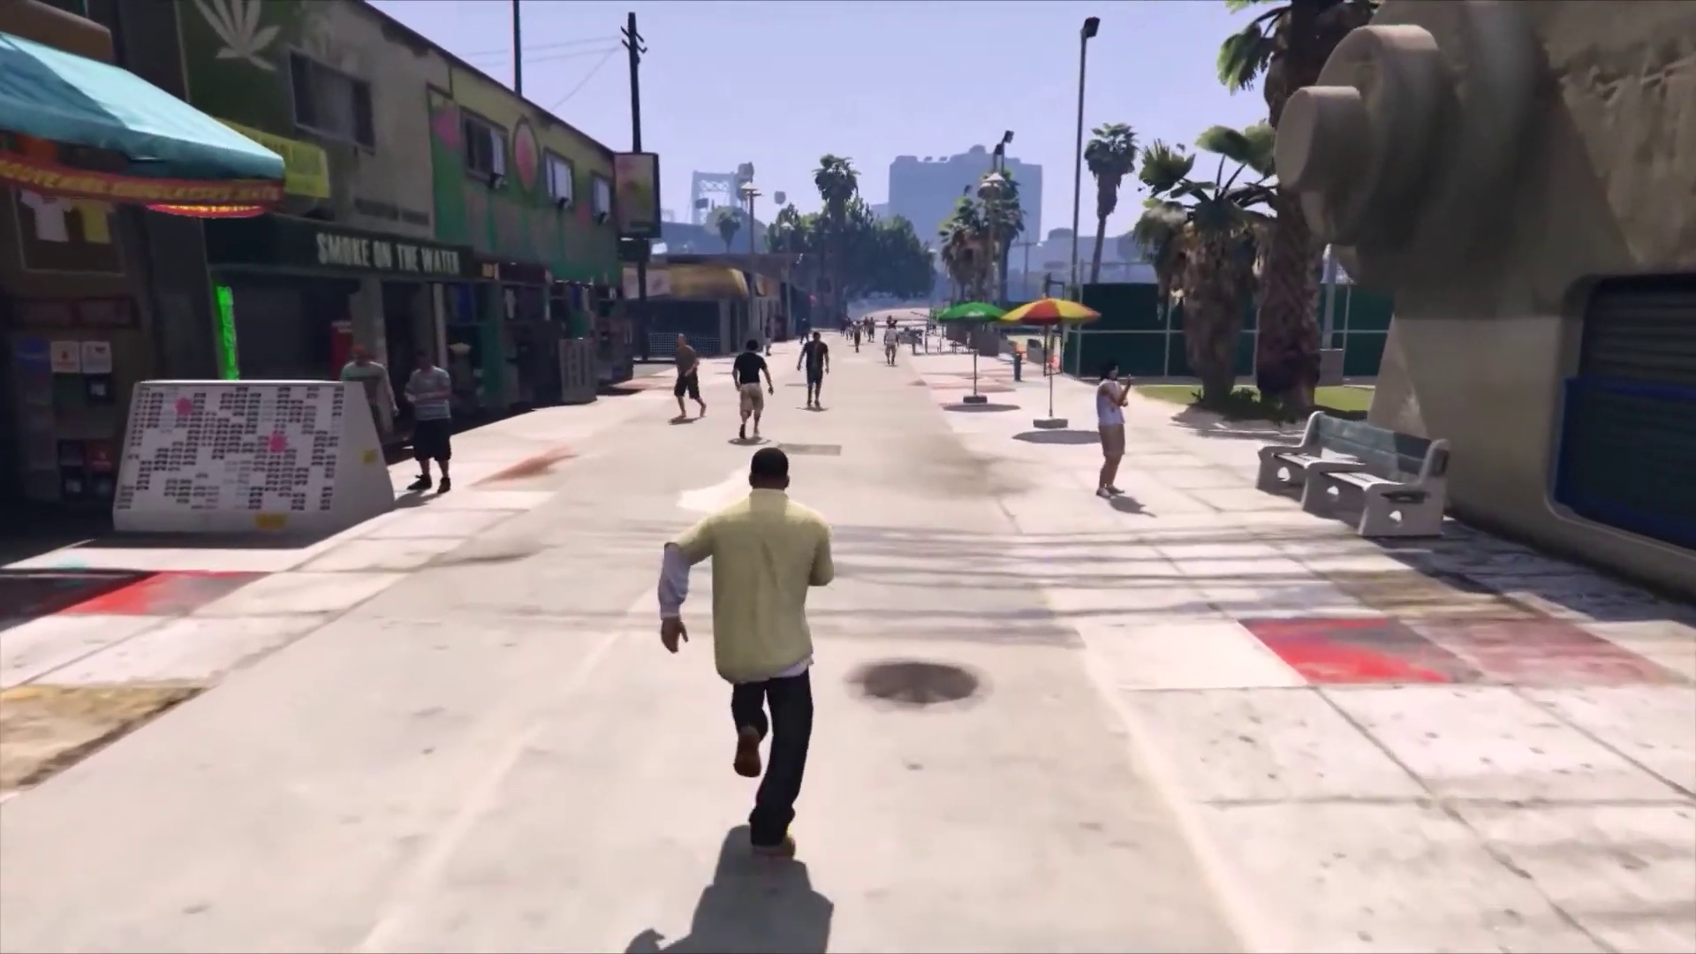
key("a")
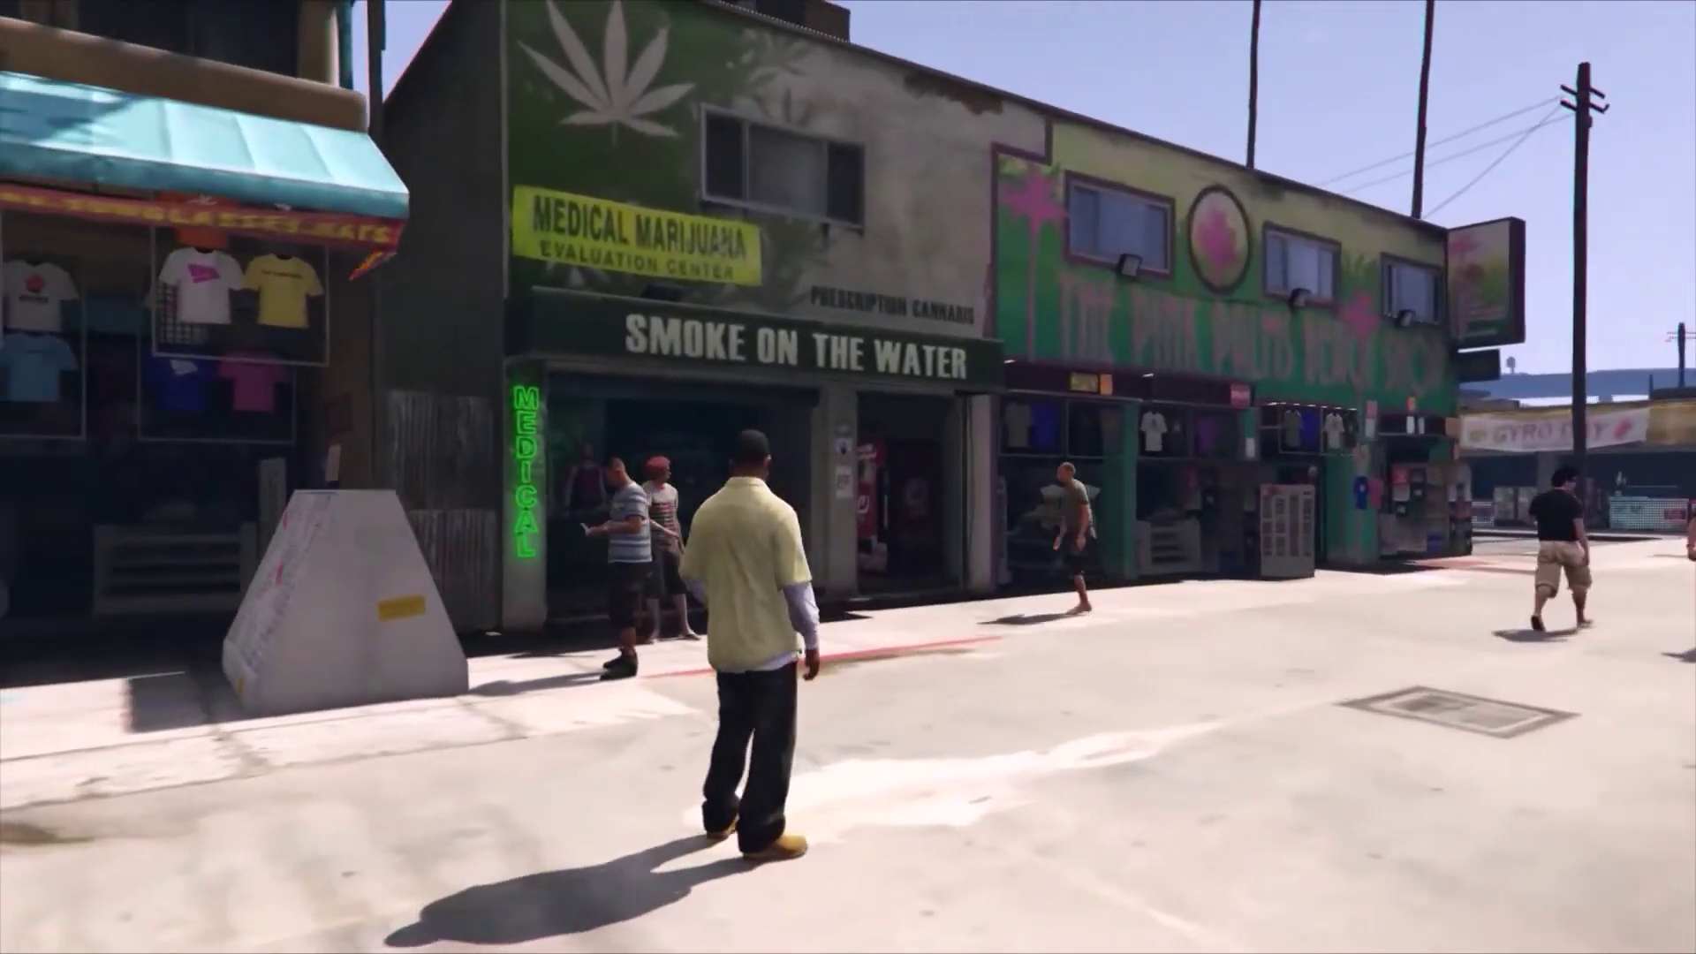
key("w")
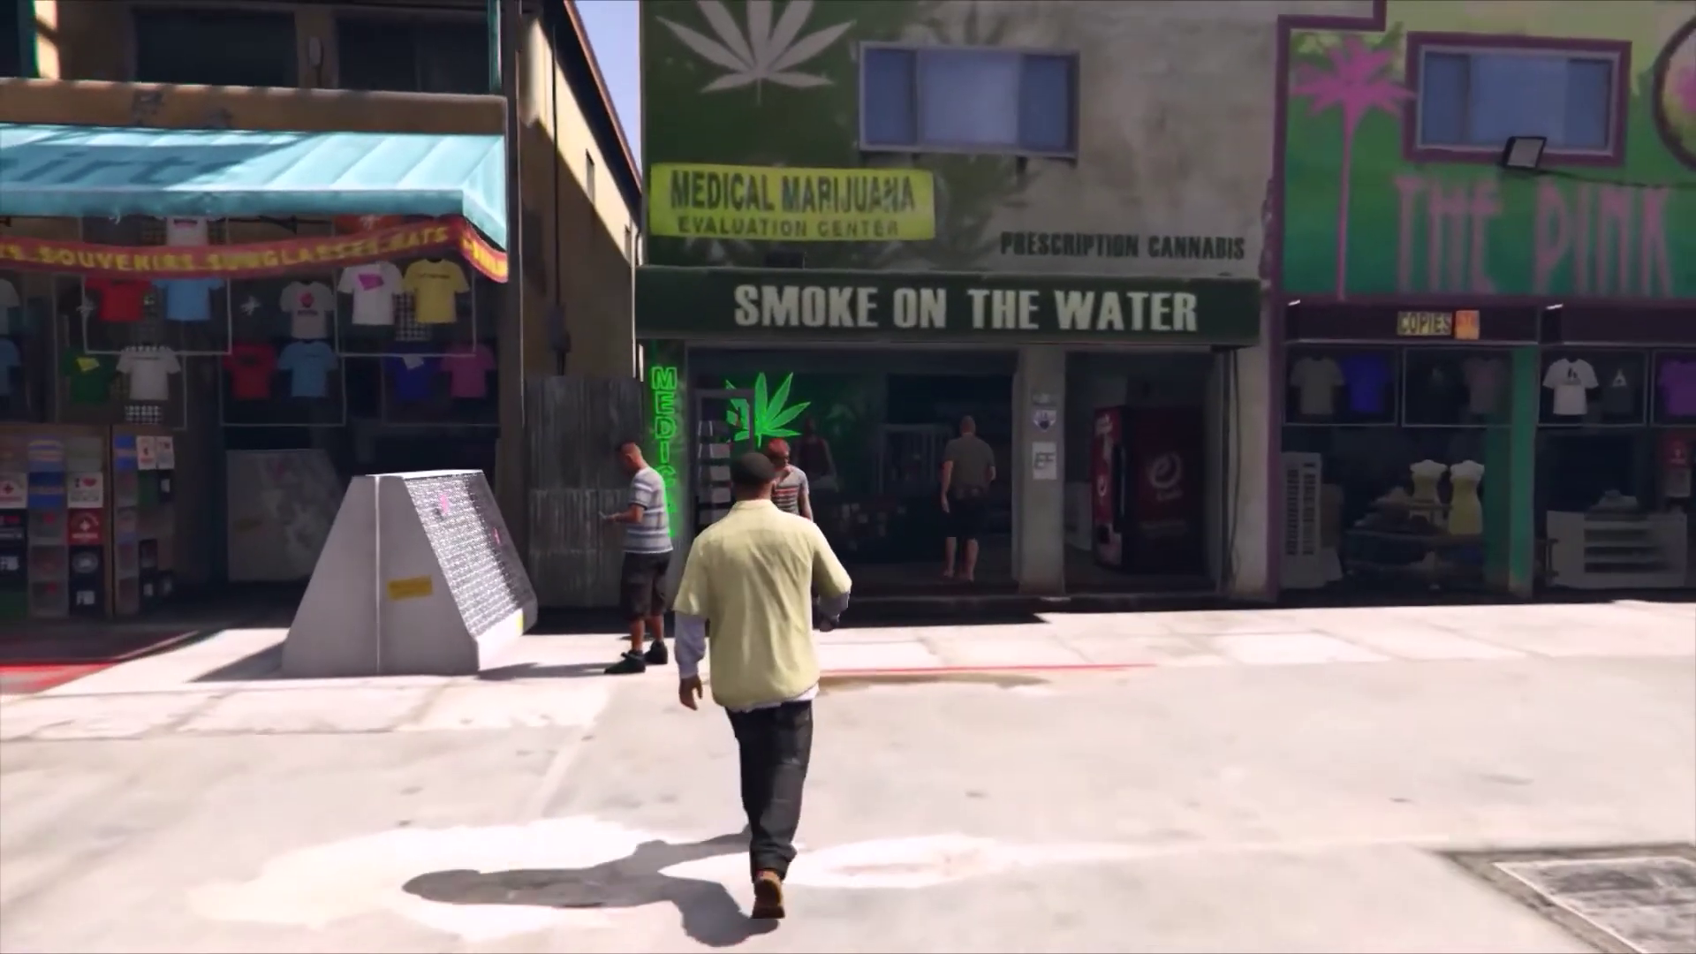
key("d")
key("w")
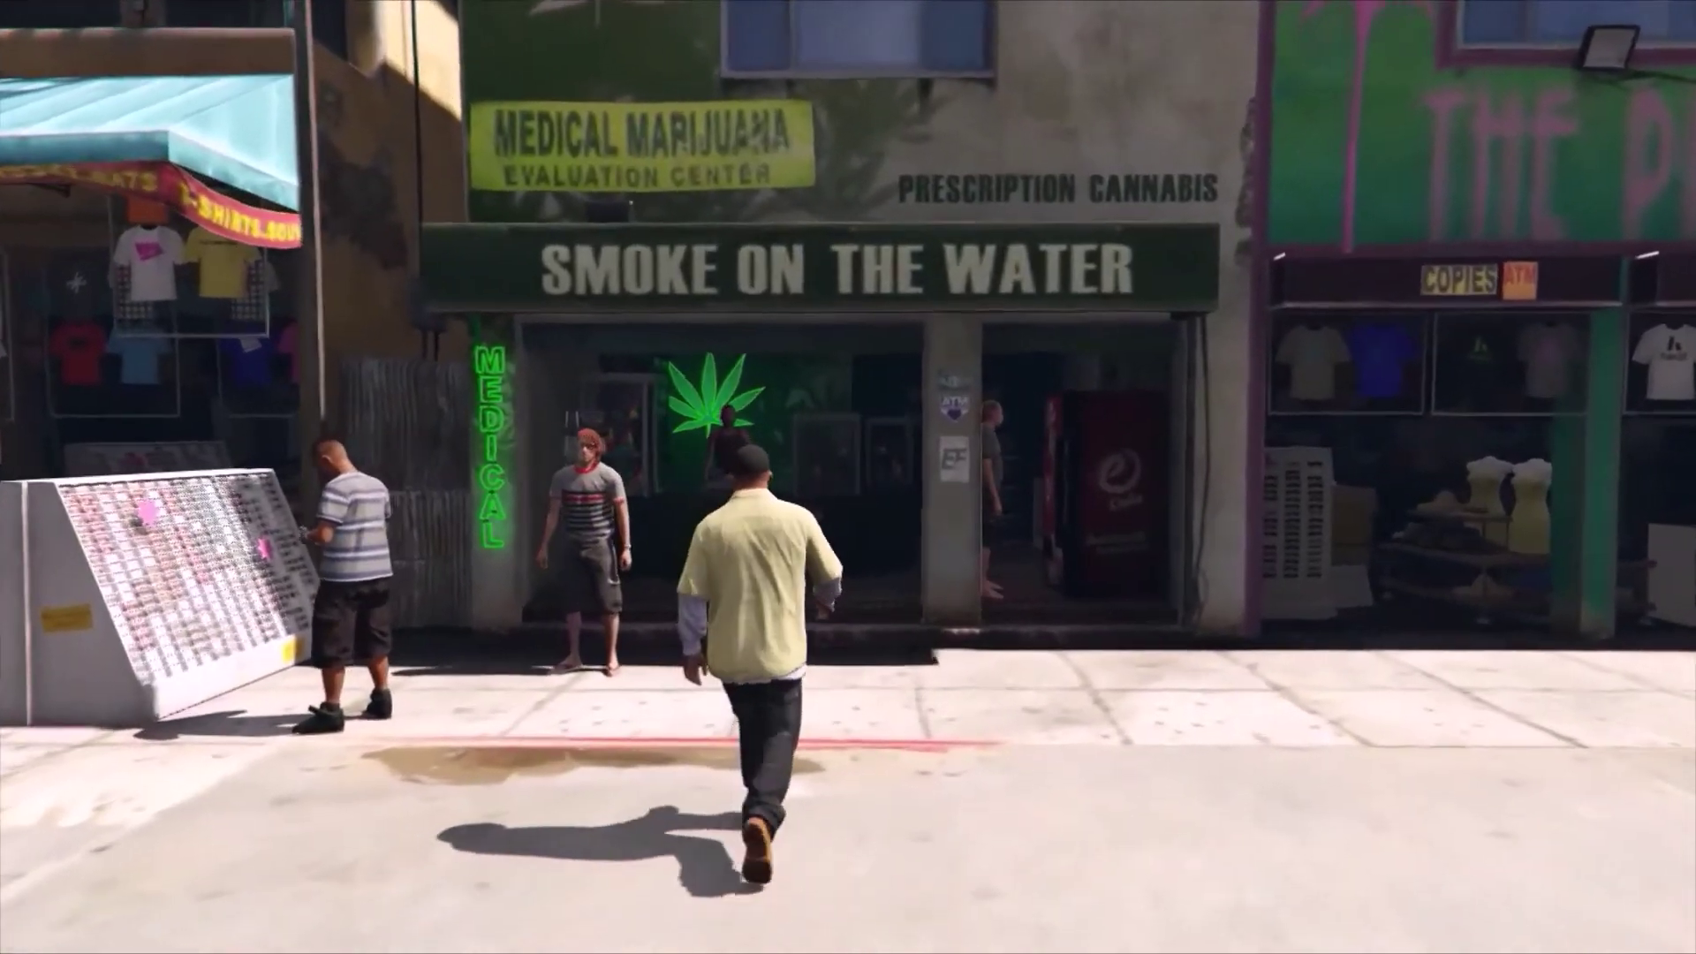
key("w")
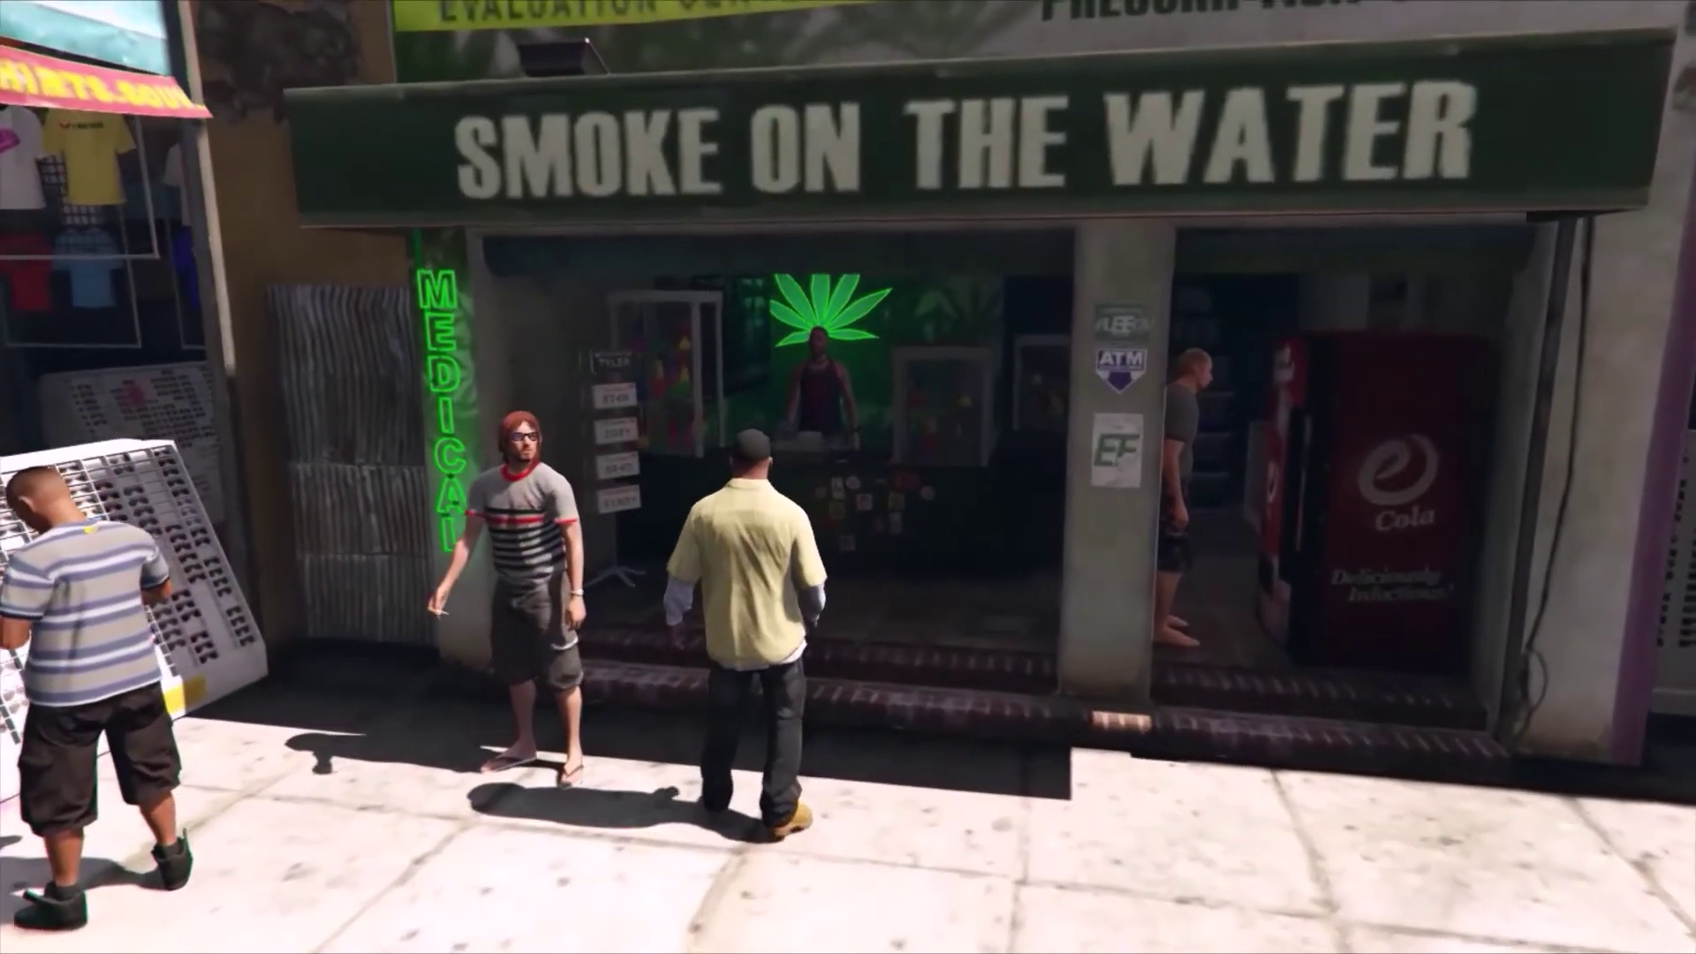
key("w")
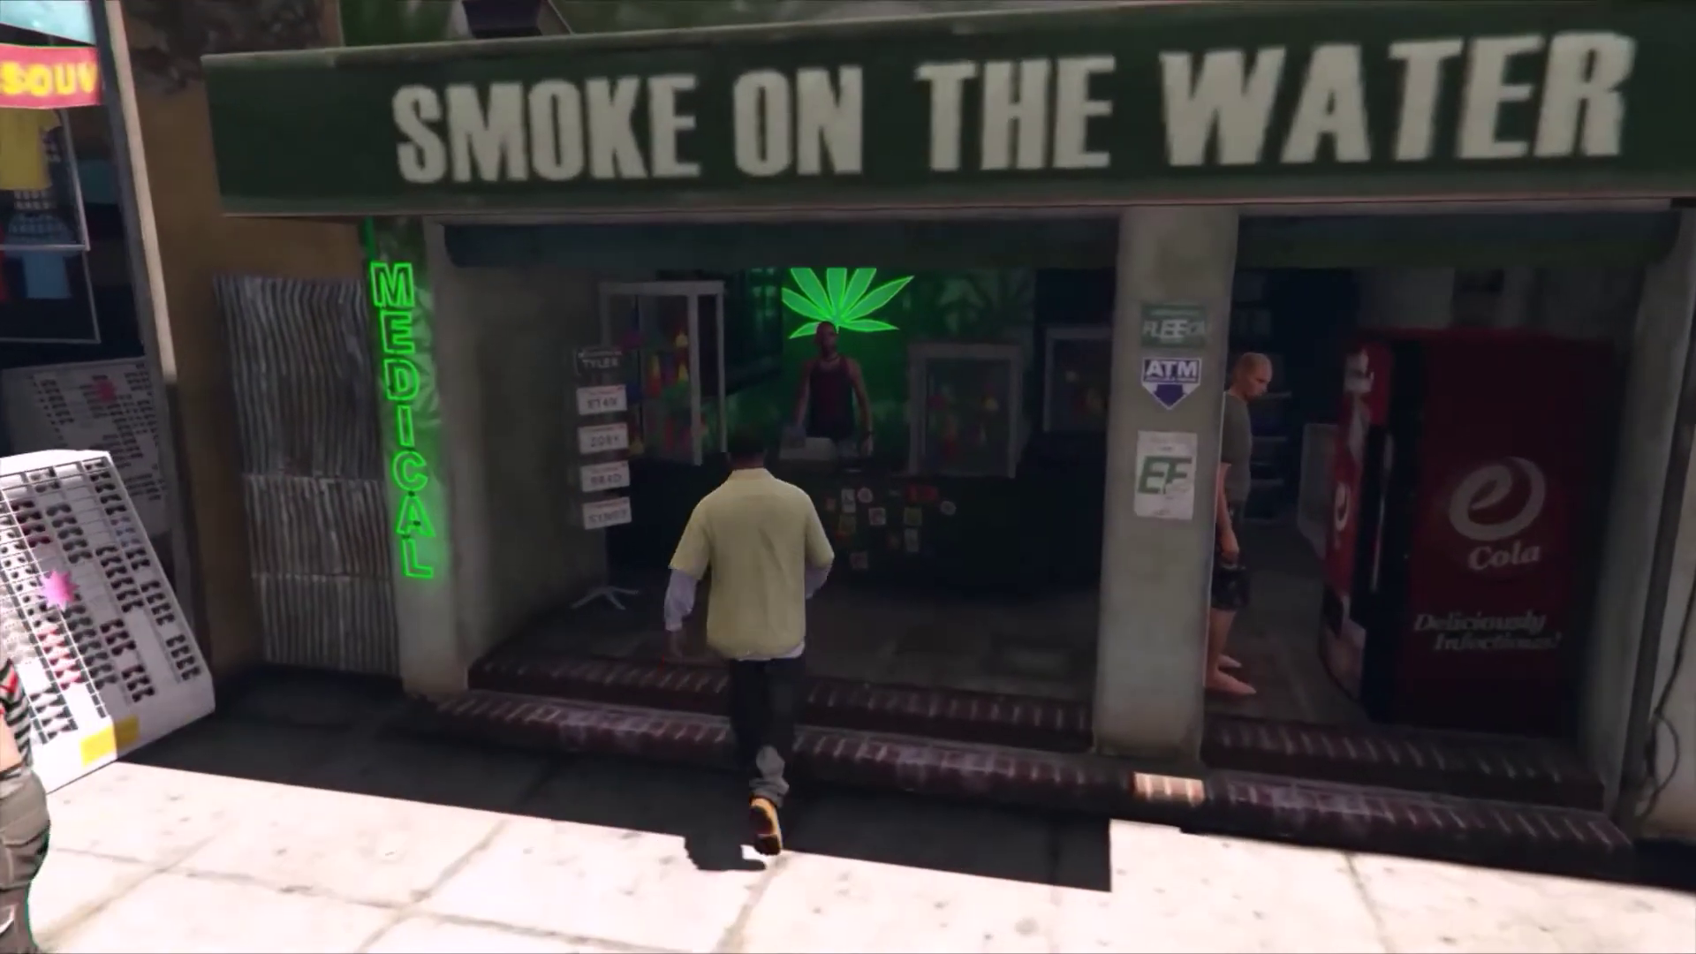
key("w")
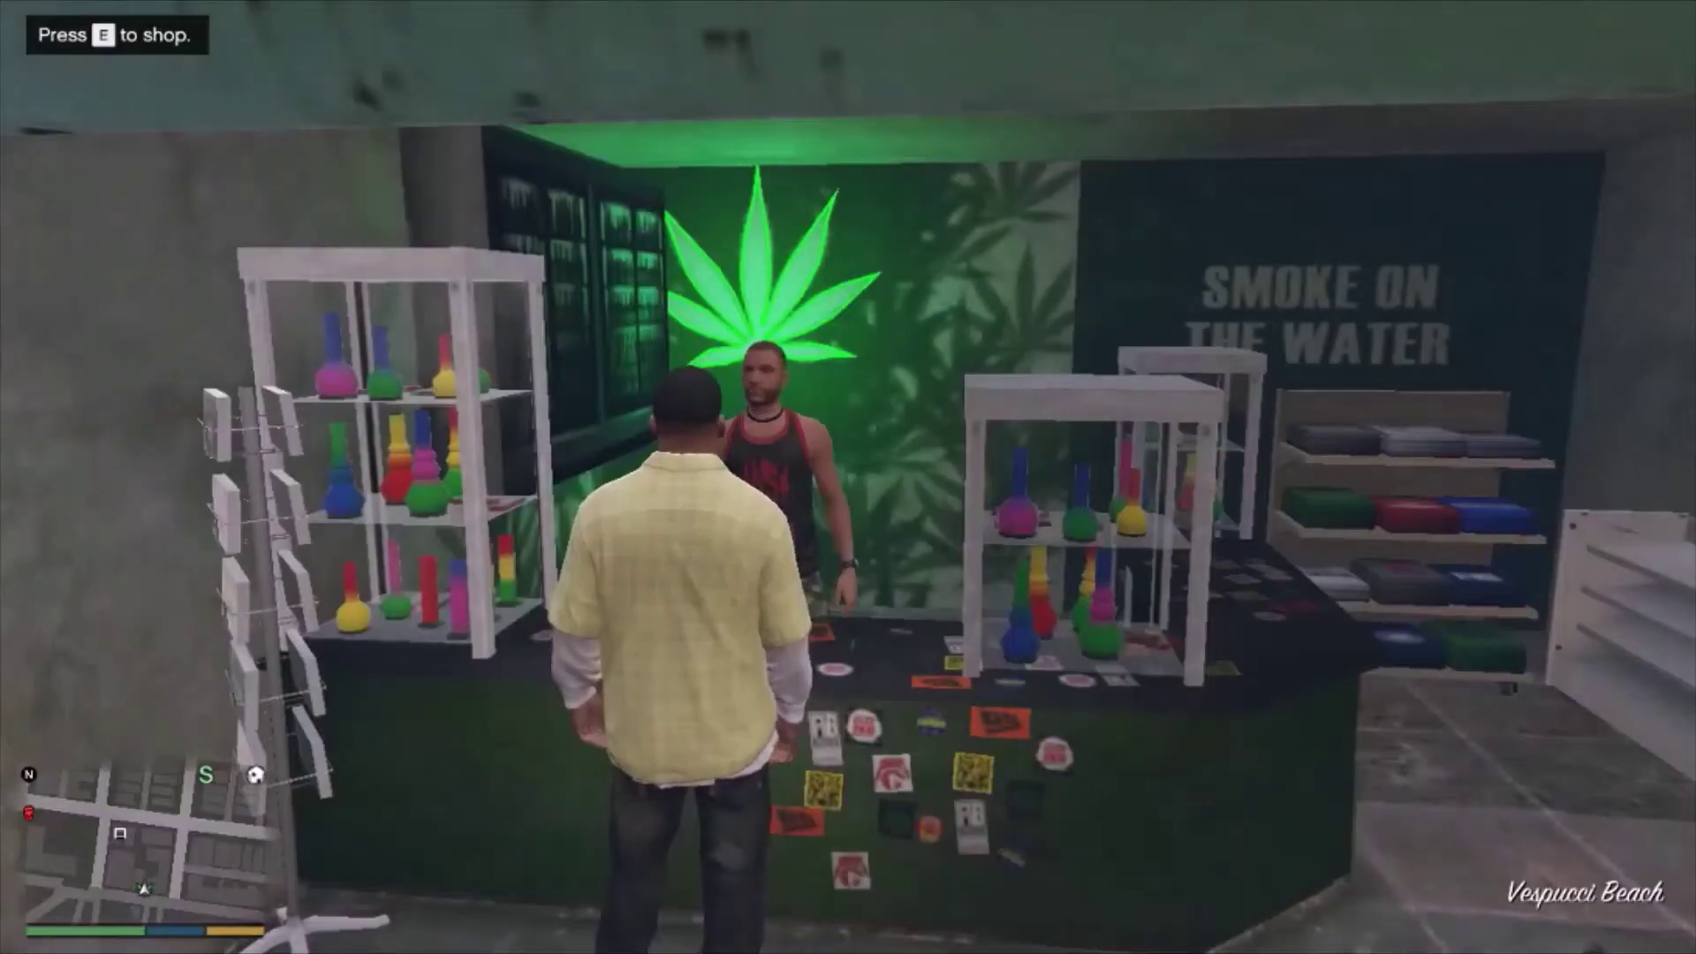
Open the Smoke on the Water shop at the counter and buy one each of Skunk #1, Super Skunk and Purple Haze.
key("e")
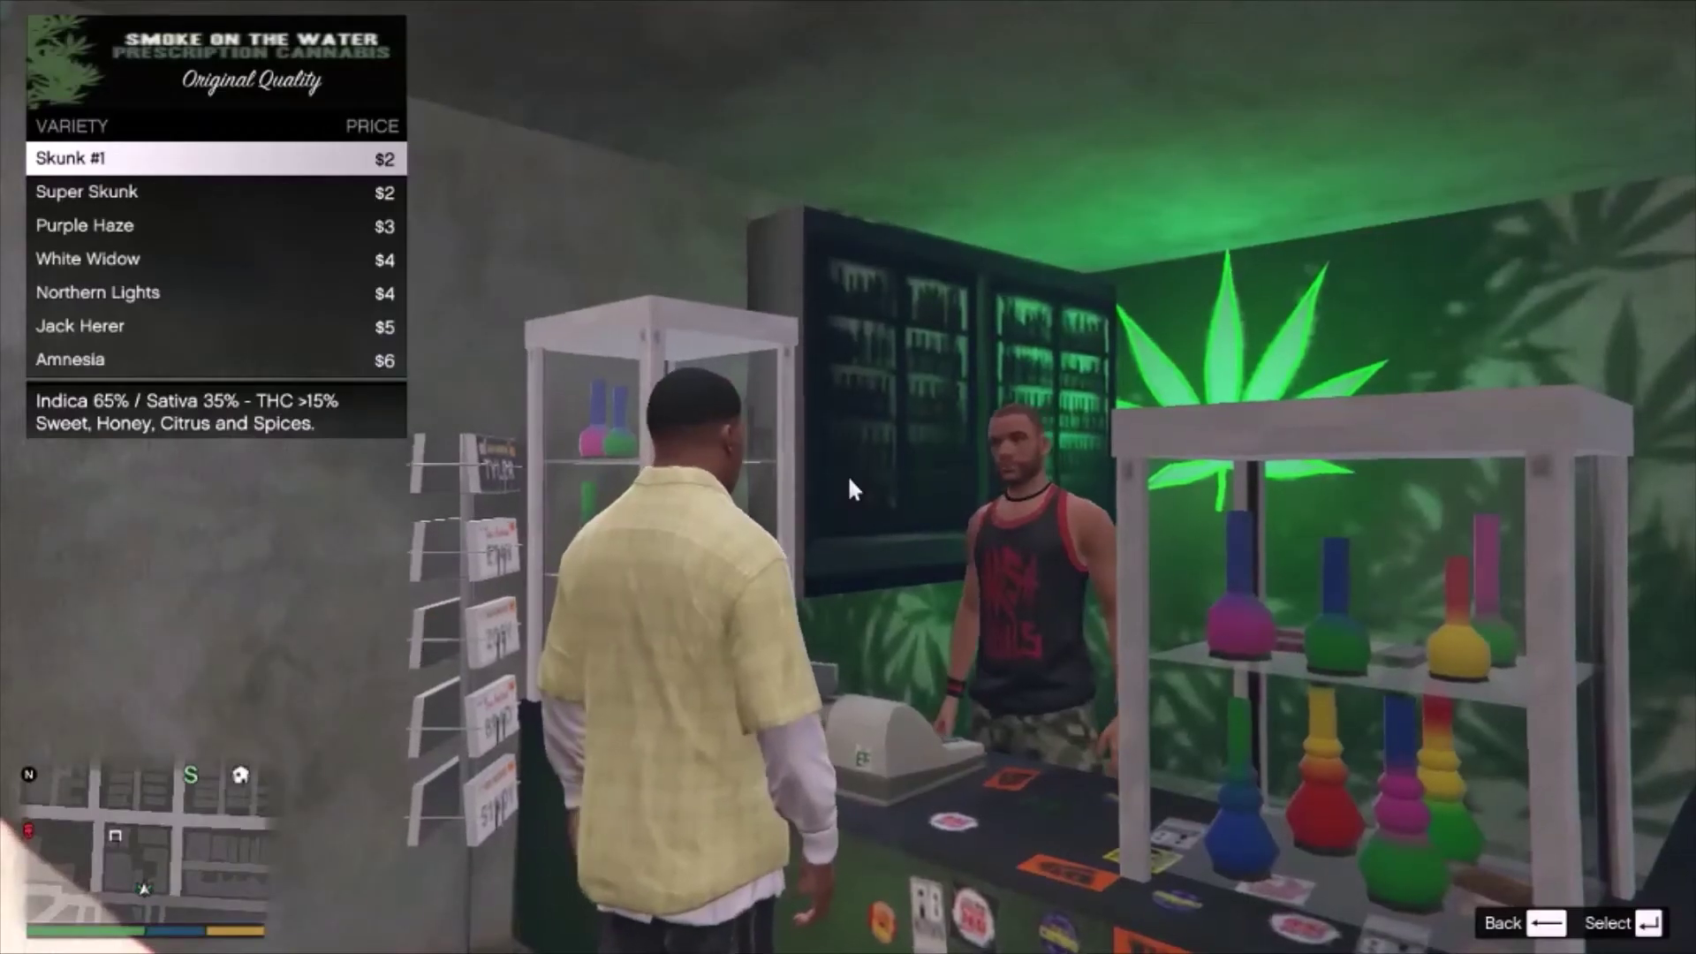
key("Return")
key("Down")
key("Return")
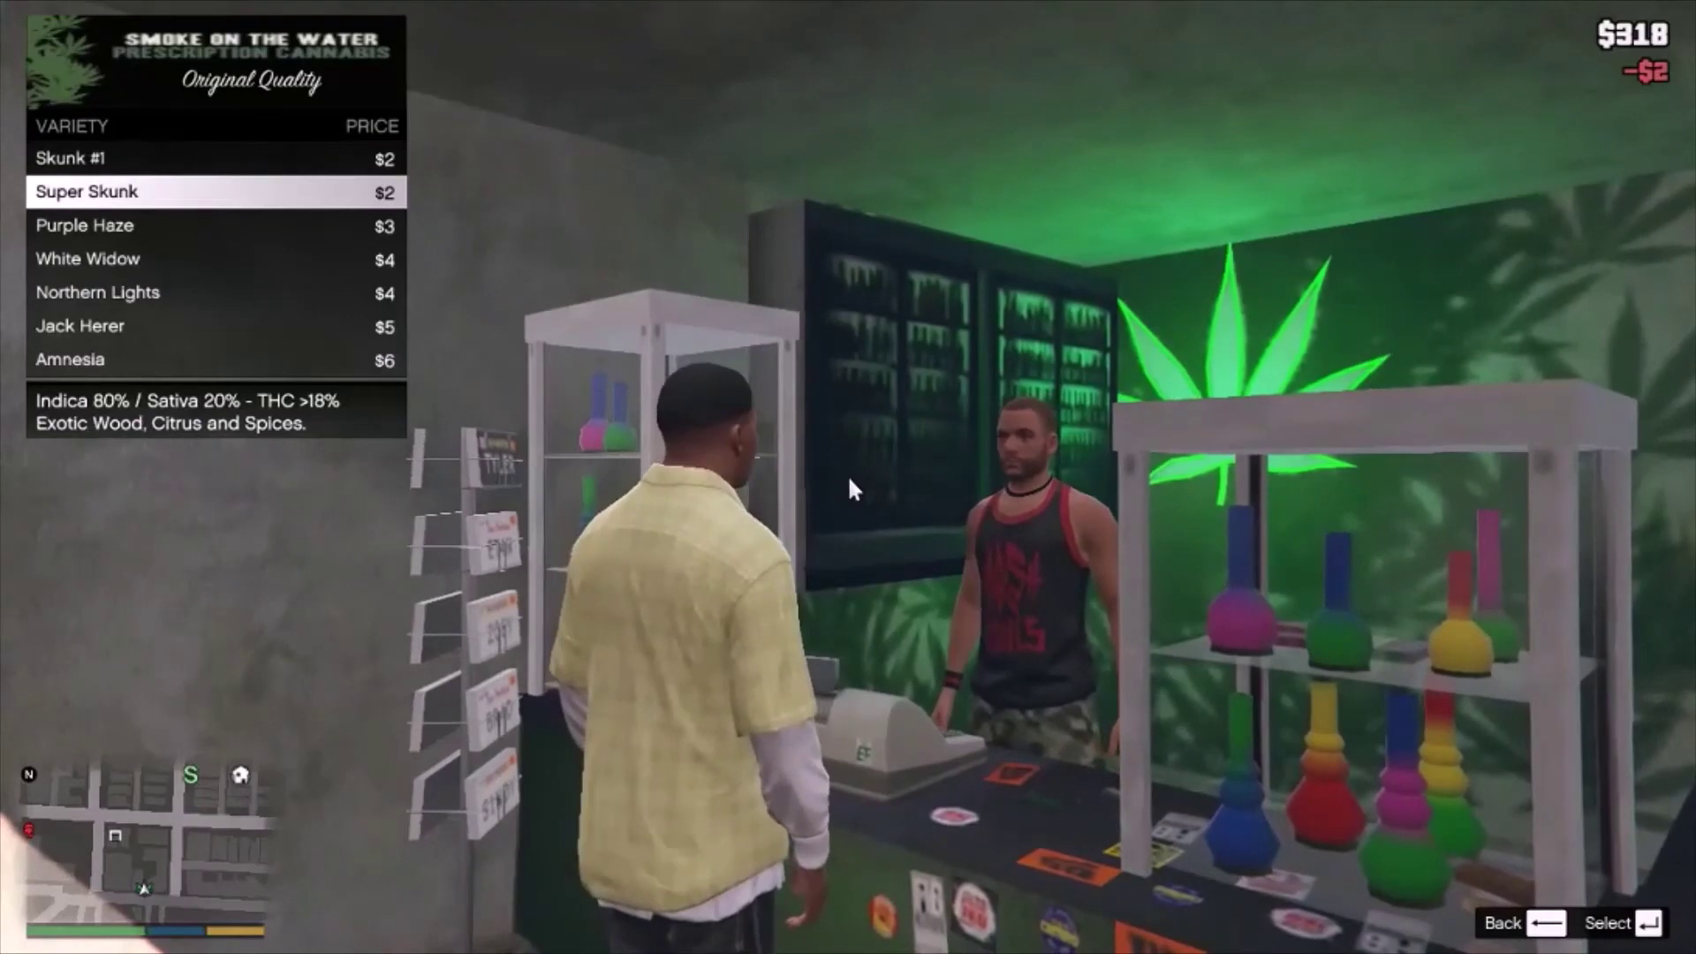
key("Down")
key("Return")
Buy one each of White Widow, Northern Lights, Jack Herer and Amnesia from the shop's variety list.
key("Down")
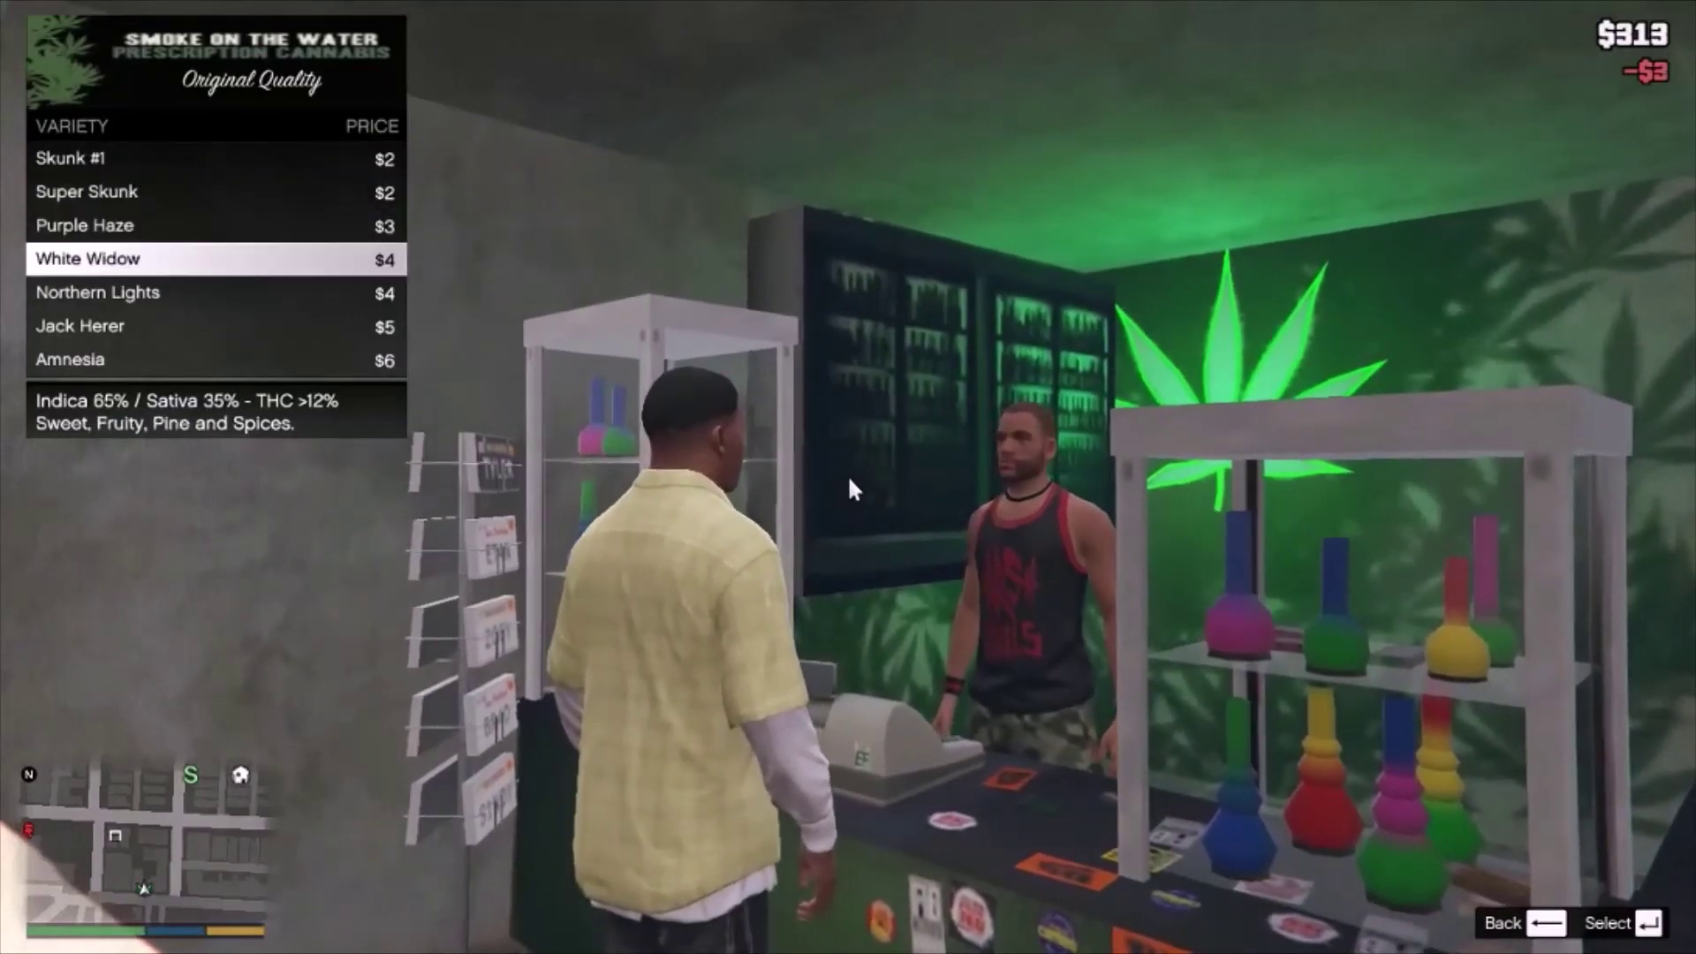
key("Return")
key("Down")
key("Return")
key("Down")
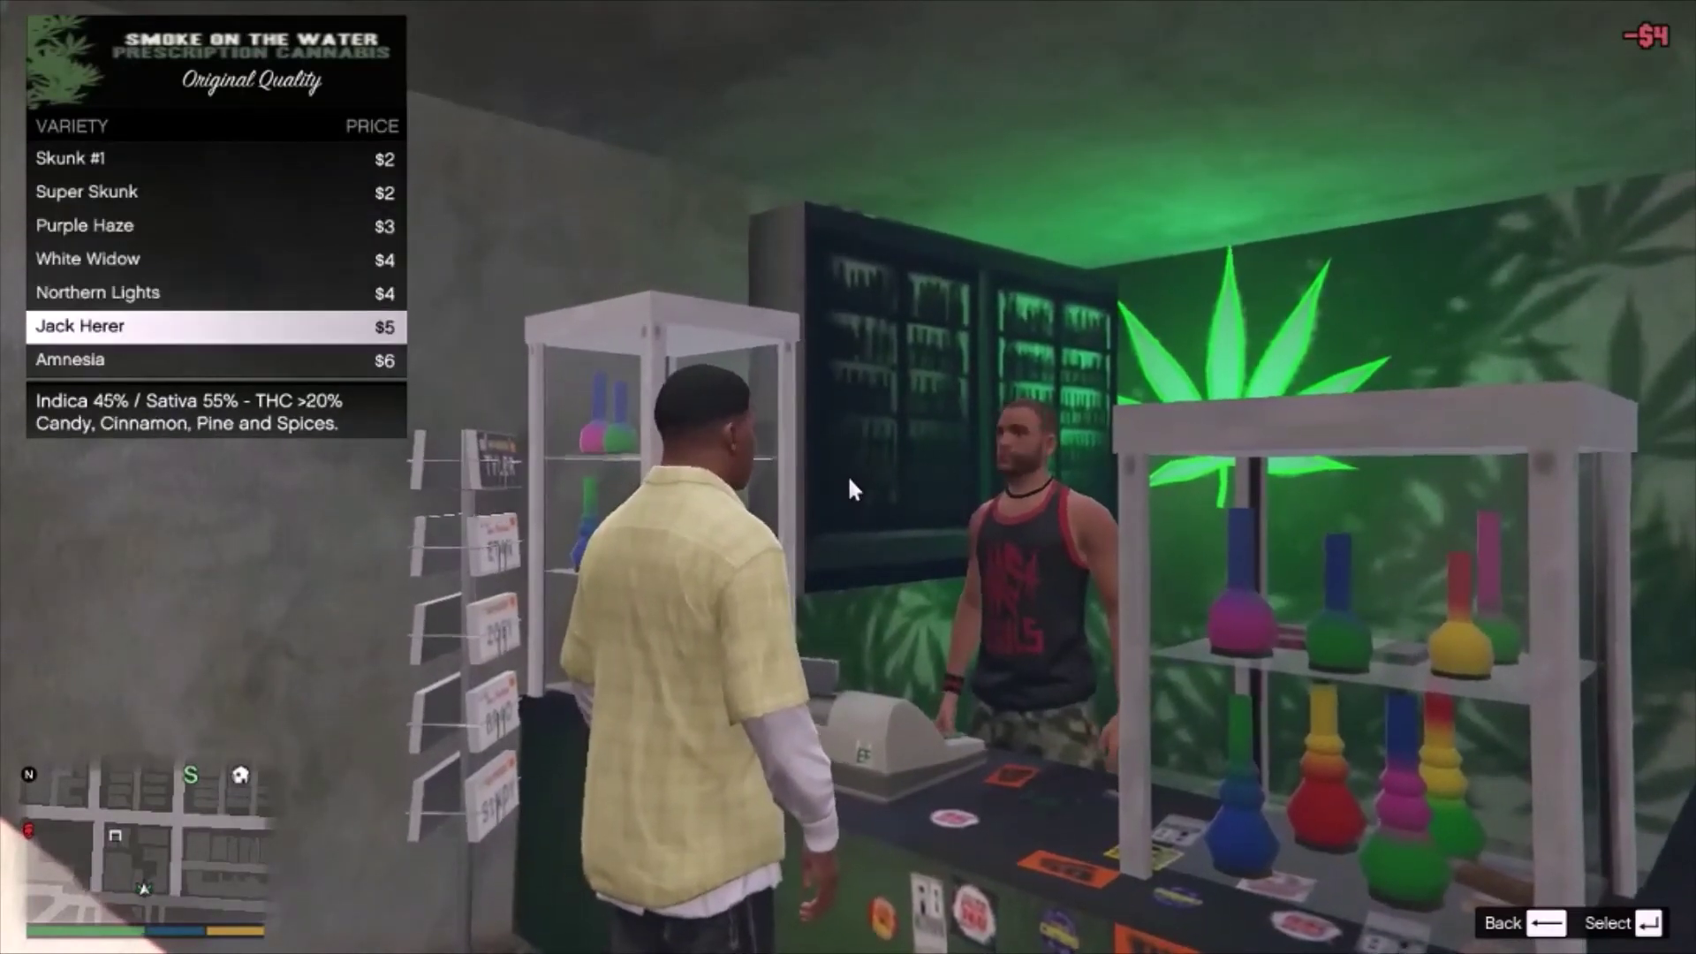
key("Return")
key("Down")
key("Return")
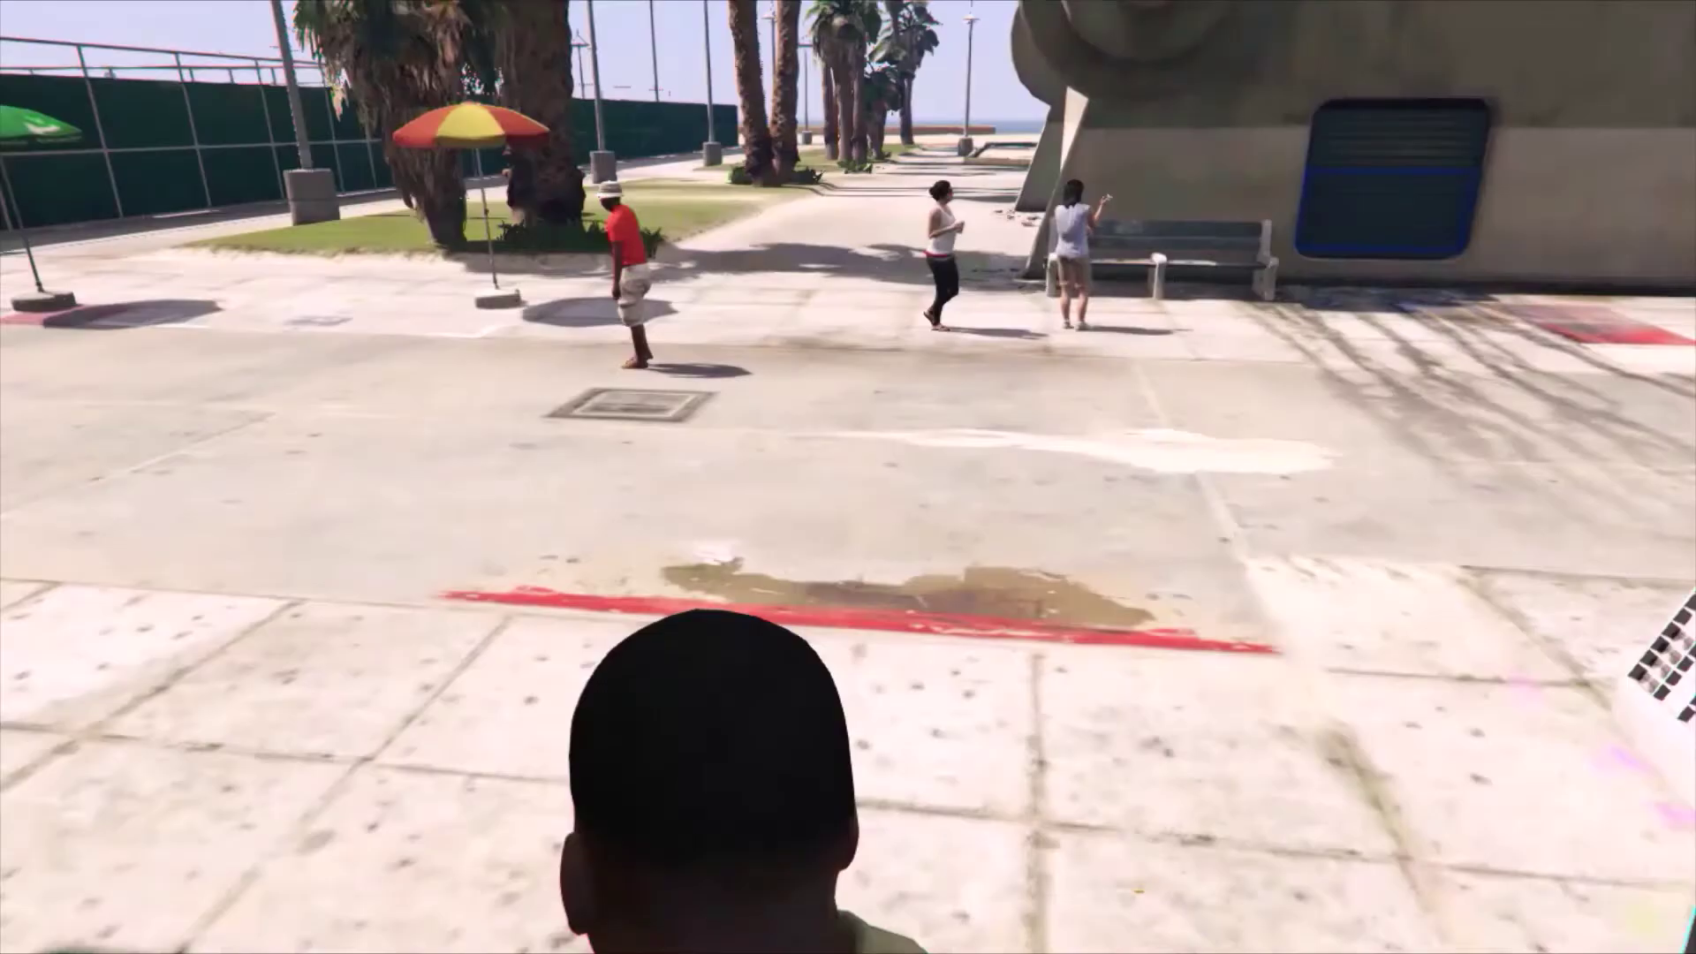
Run the character along the palm-lined walkway past the concrete building to the sandy exercise area with the bars and swings.
key("w")
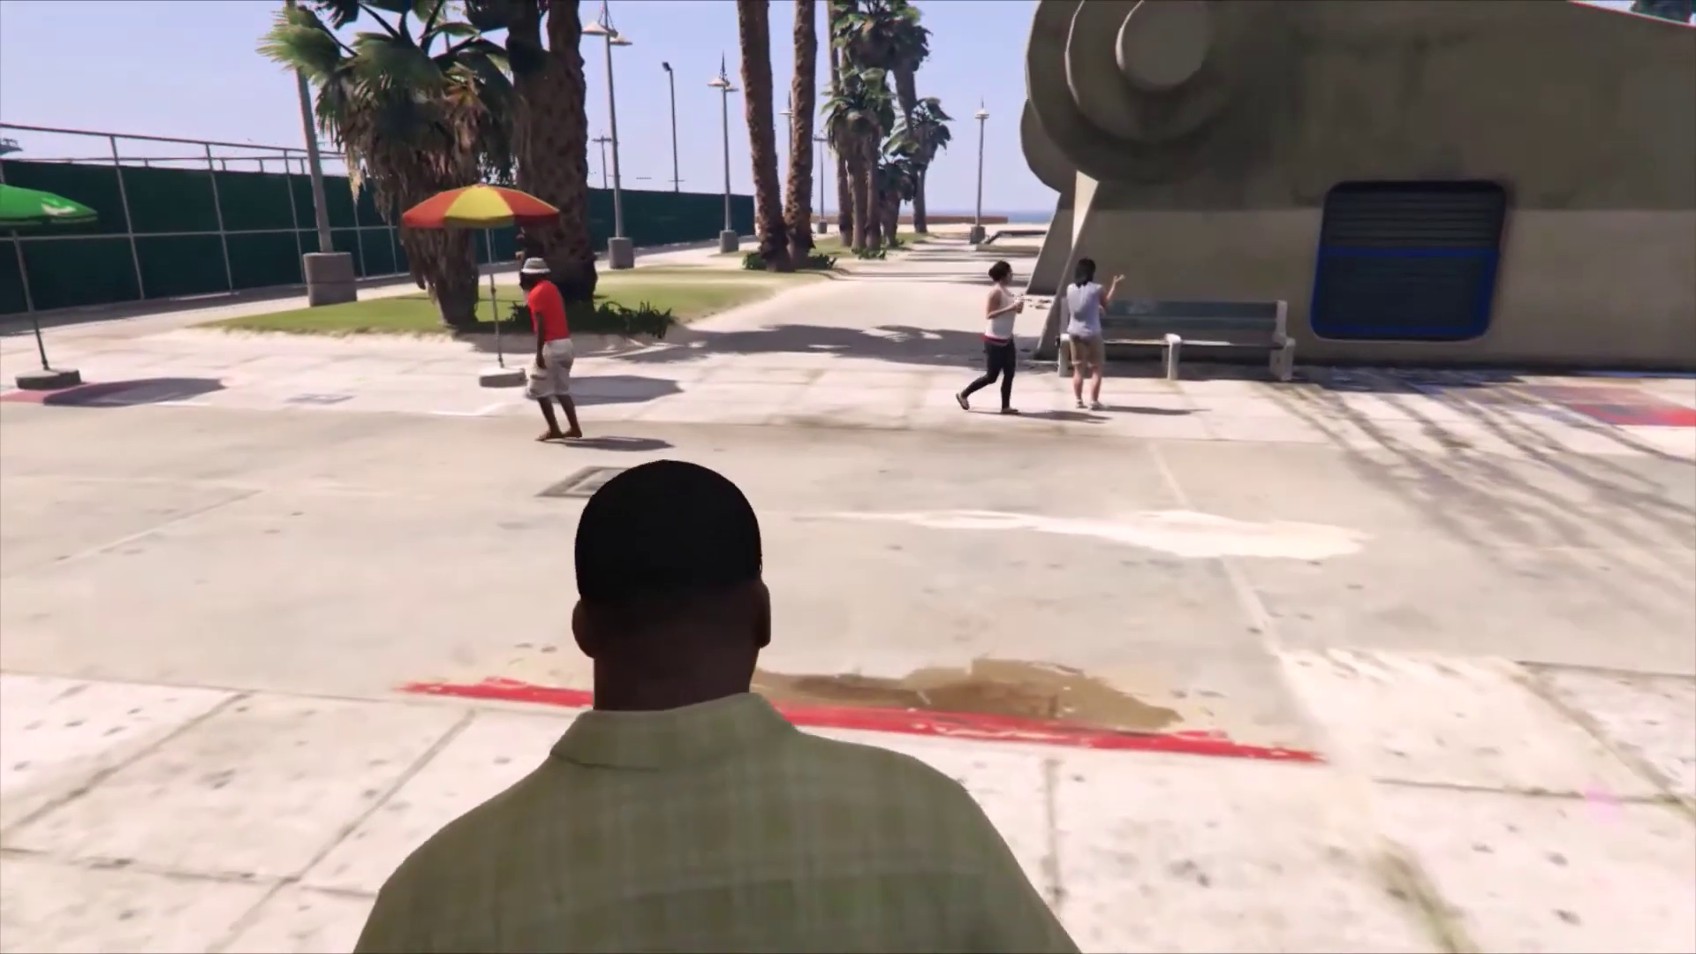
key("w")
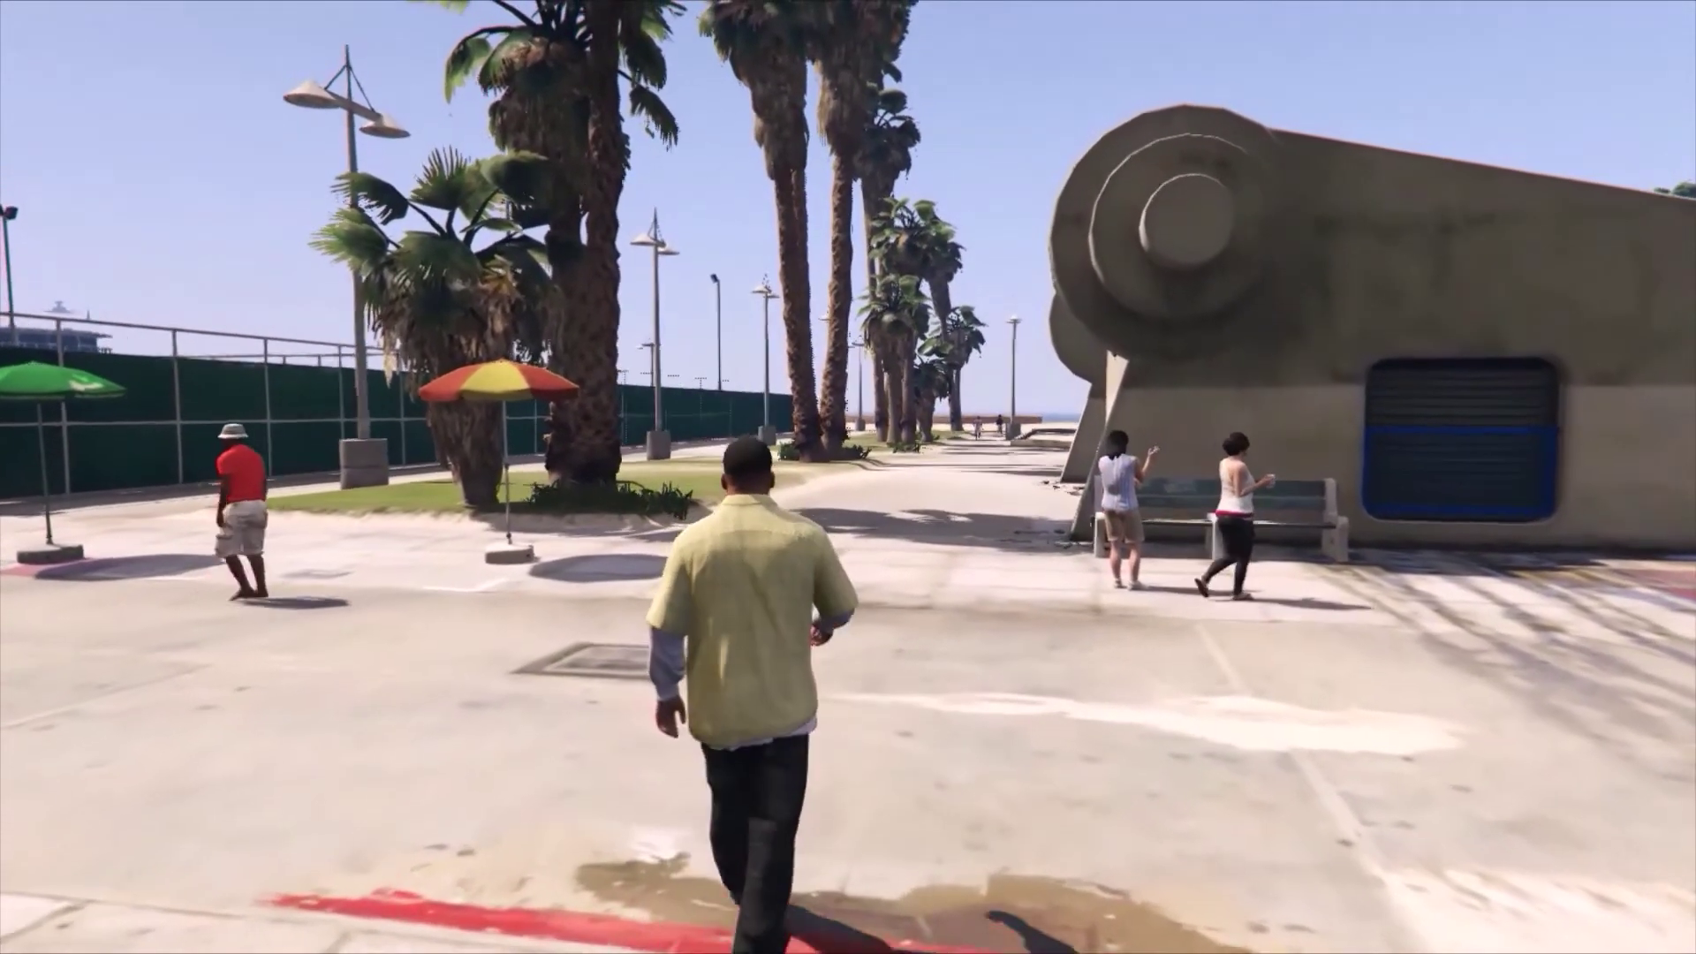
key("w")
key("shift")
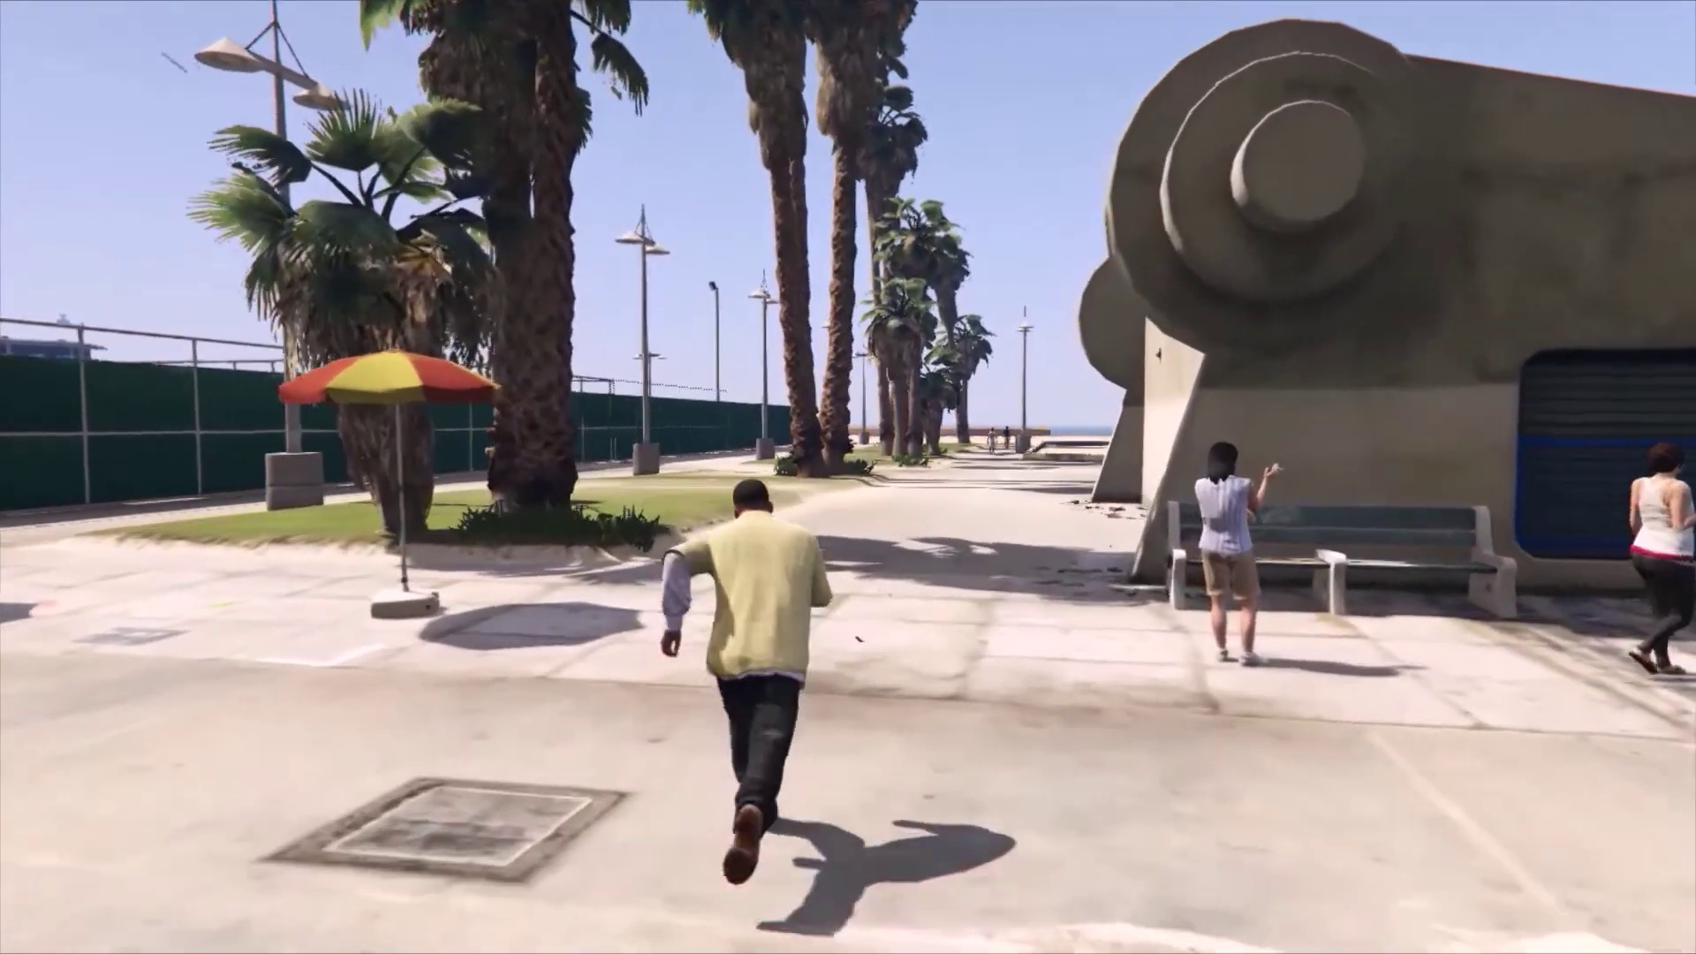
key("w")
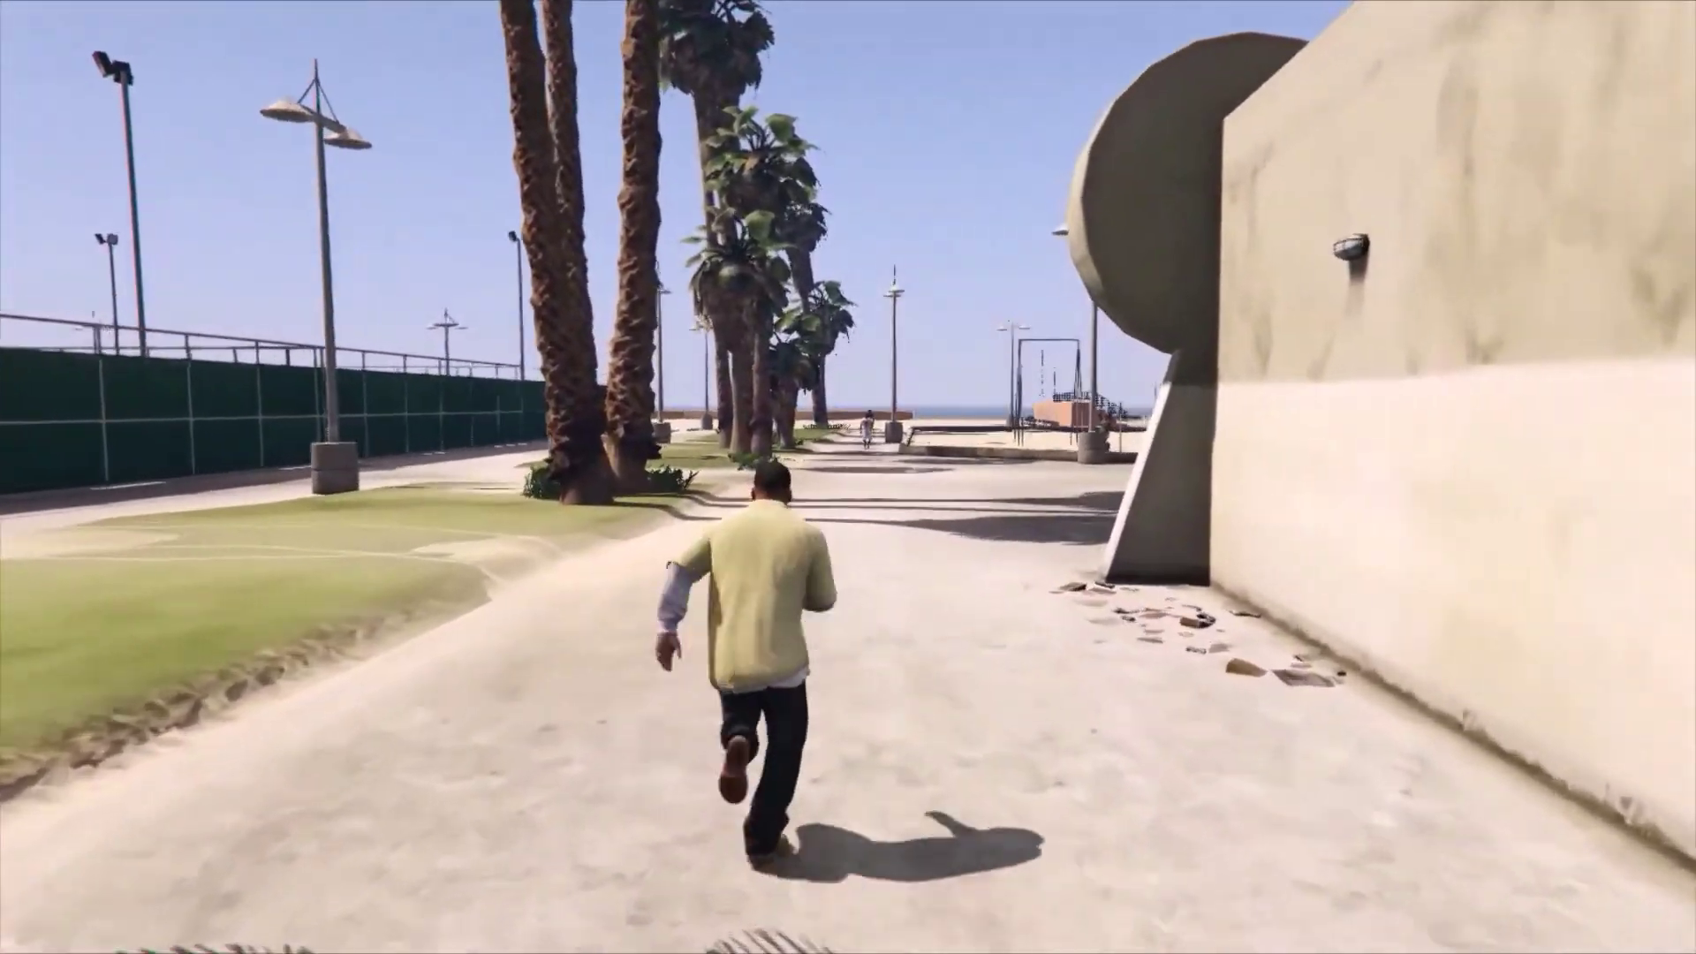
key("w")
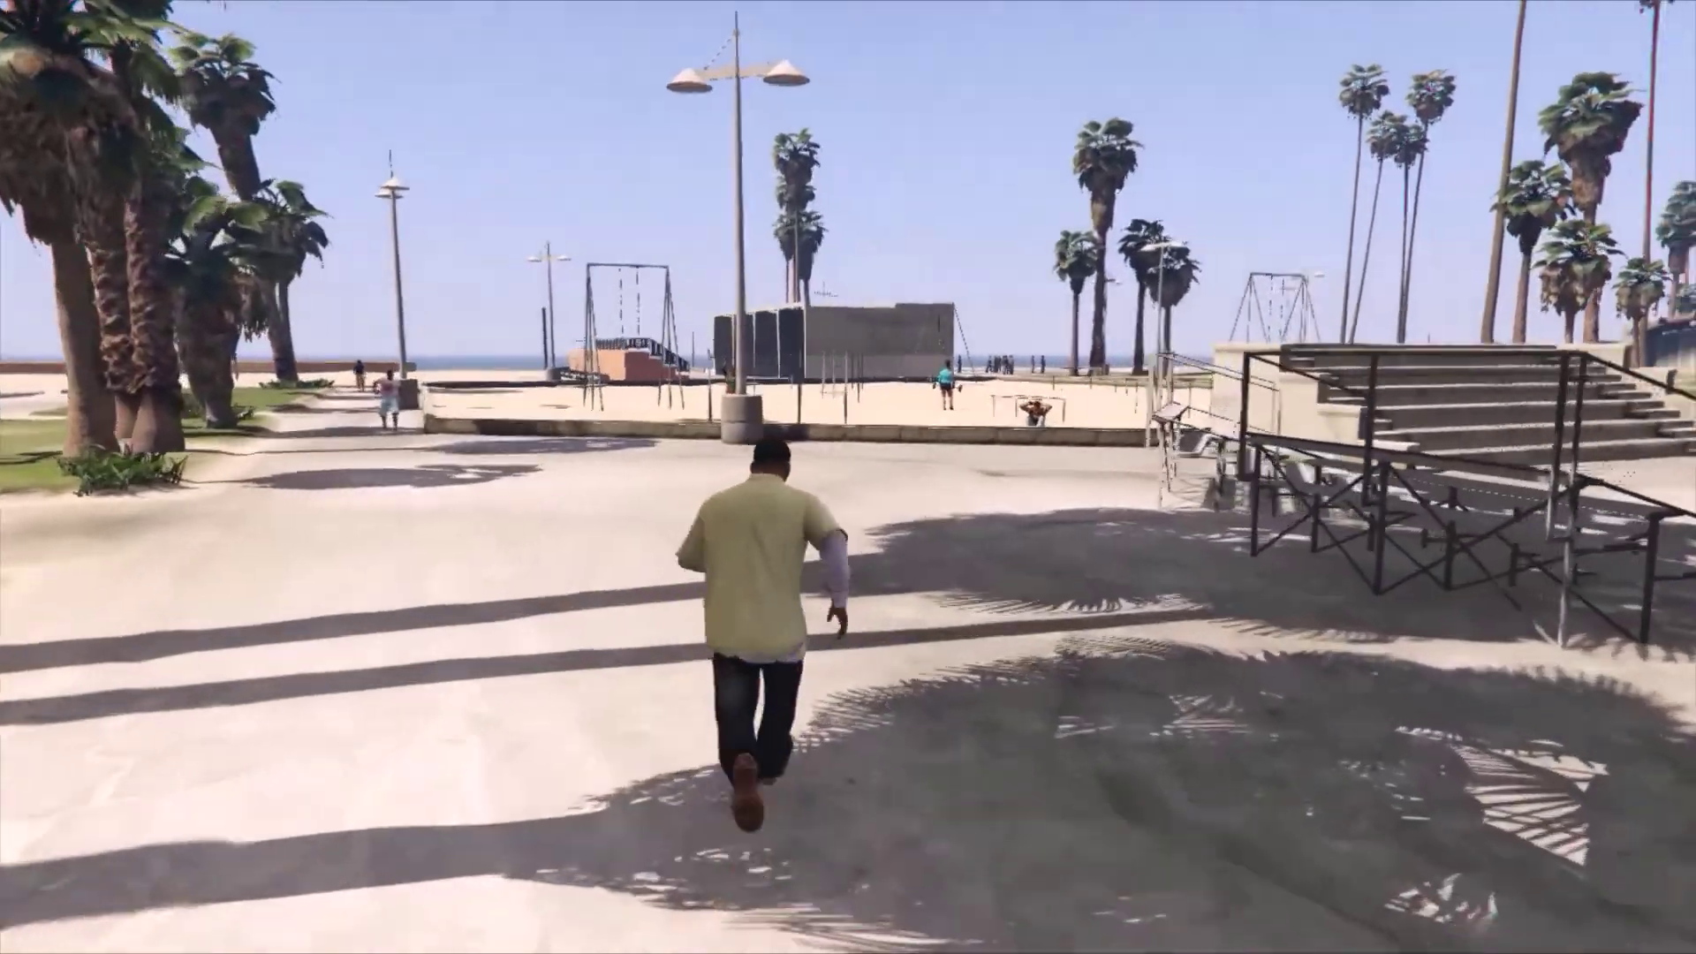
key("w")
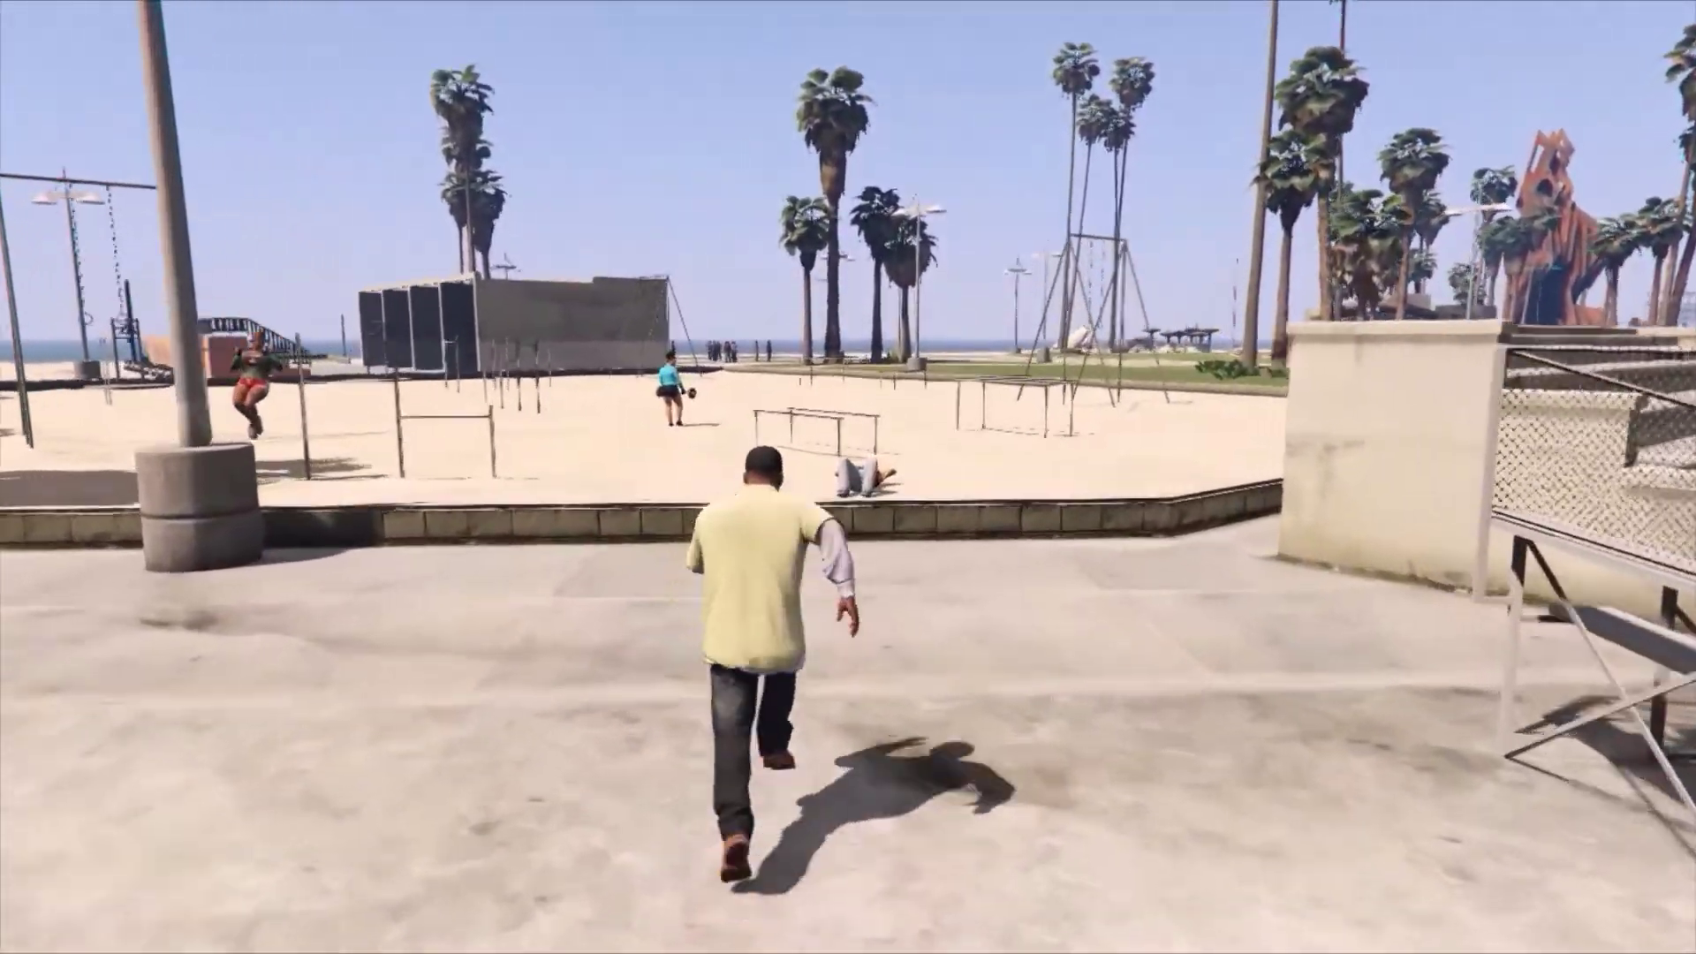
key("w")
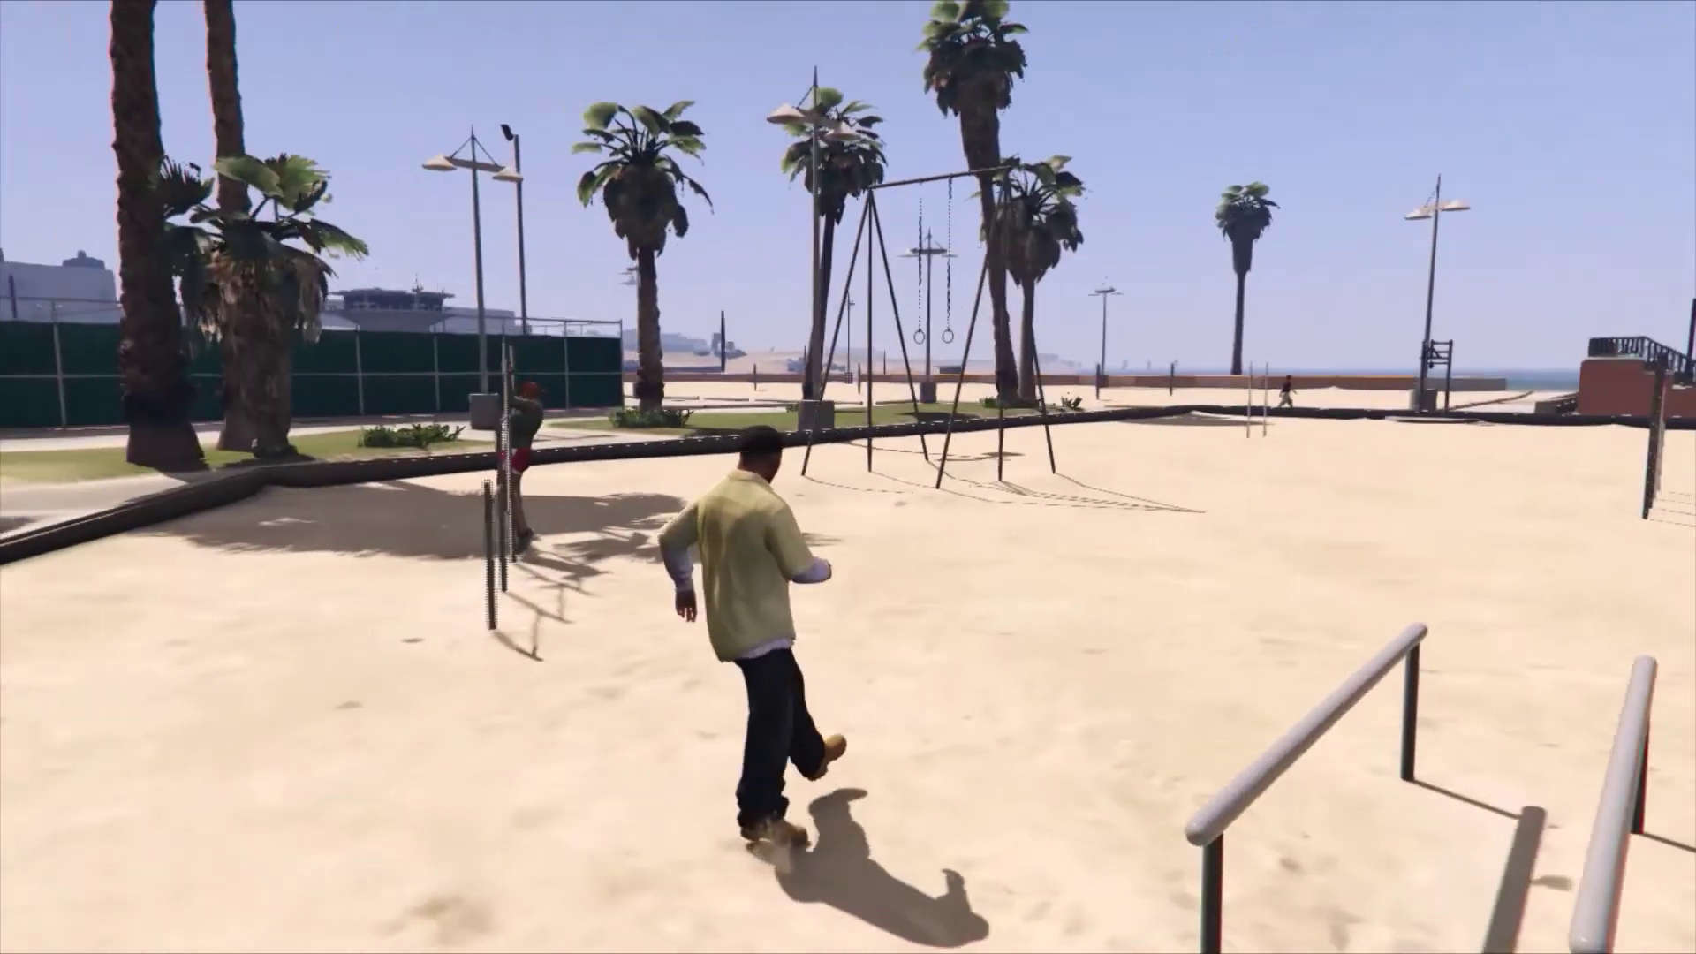
key("w")
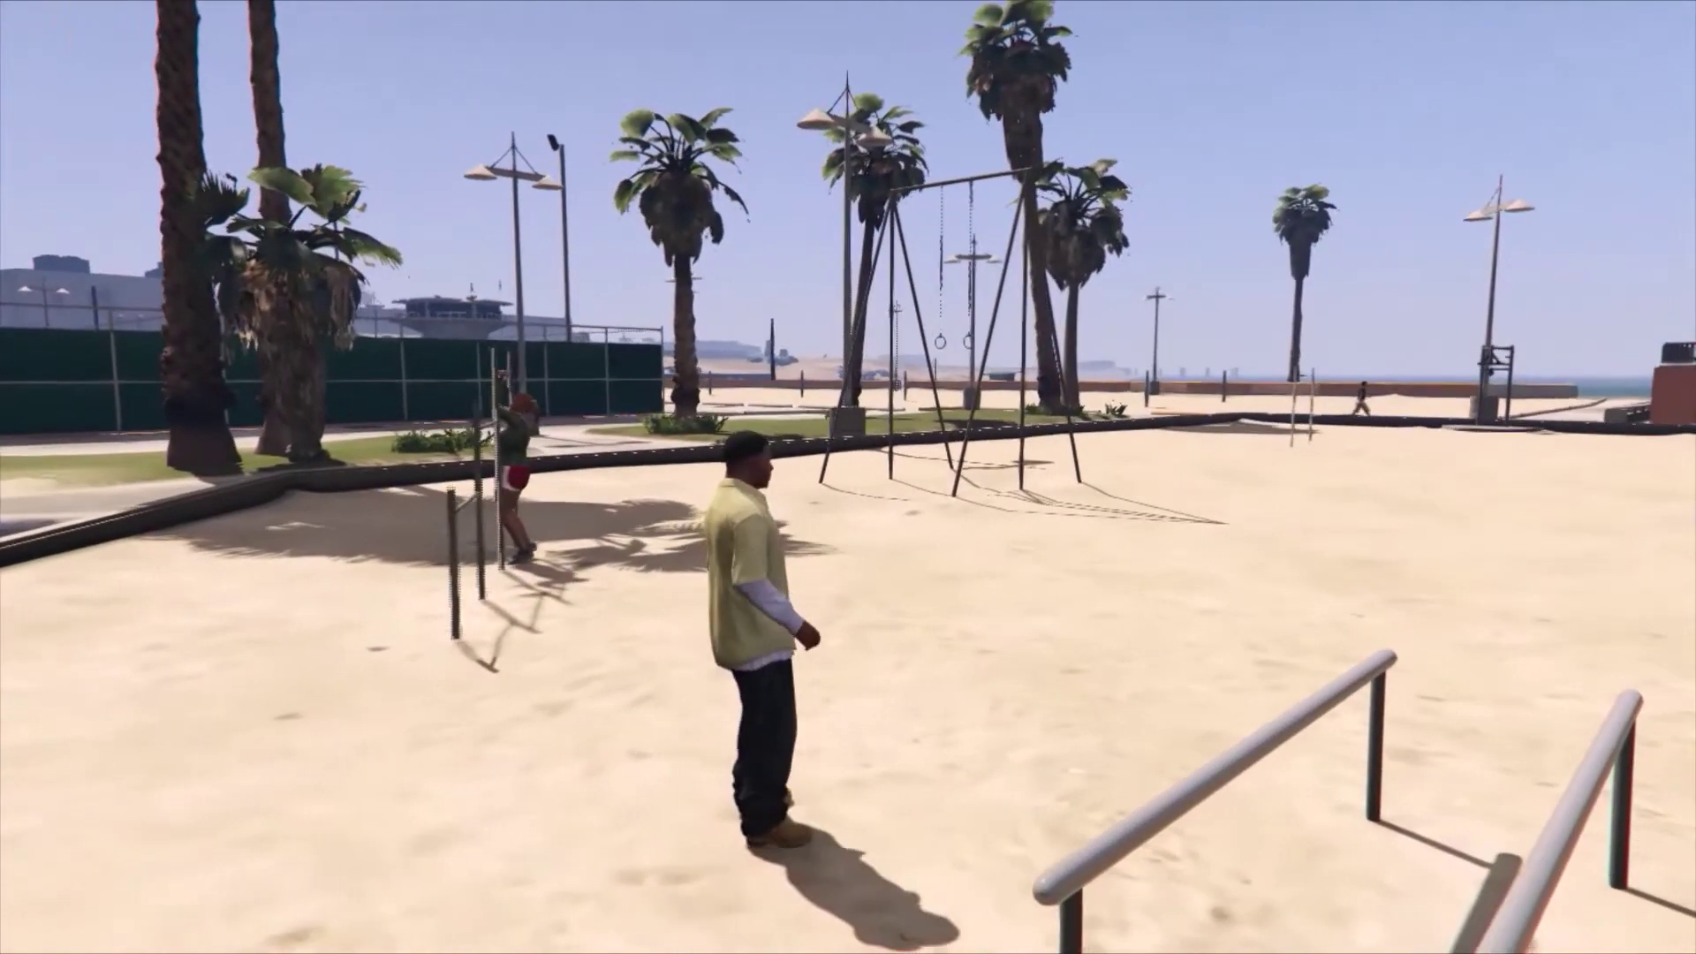